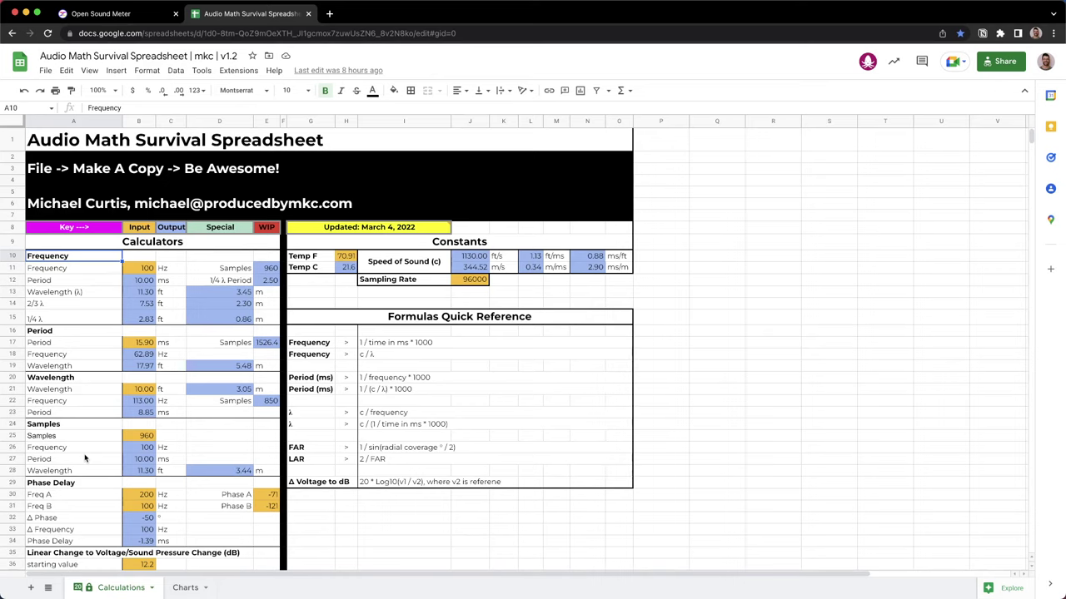
Step: Review the calculator values: Frequency 100, comb filter Time Offset, Tweeter Height 10 and Audience FAR 1.56
left_click(75, 270)
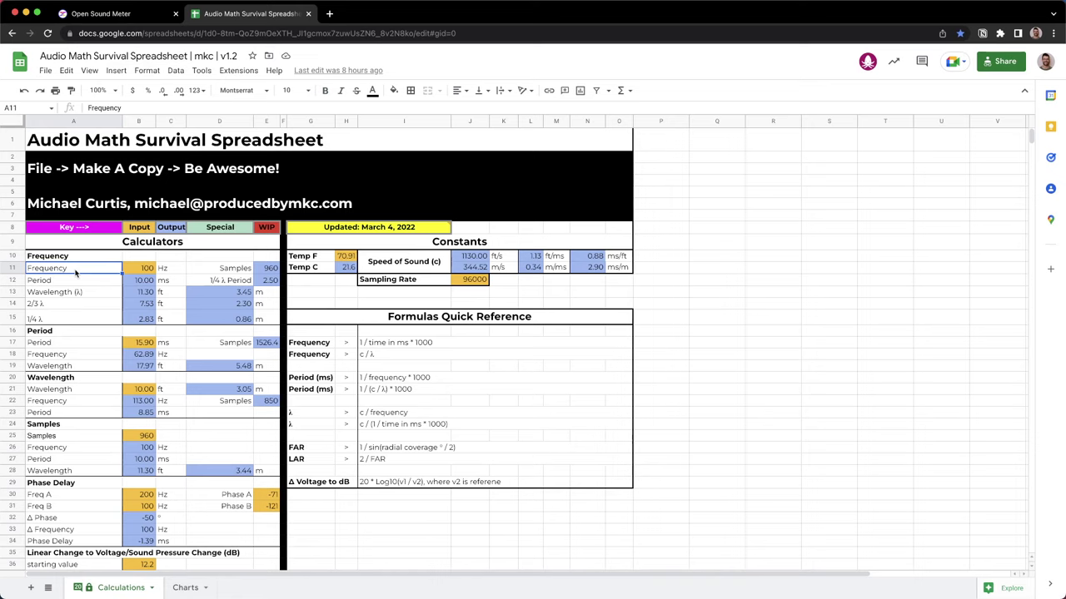
key("Right")
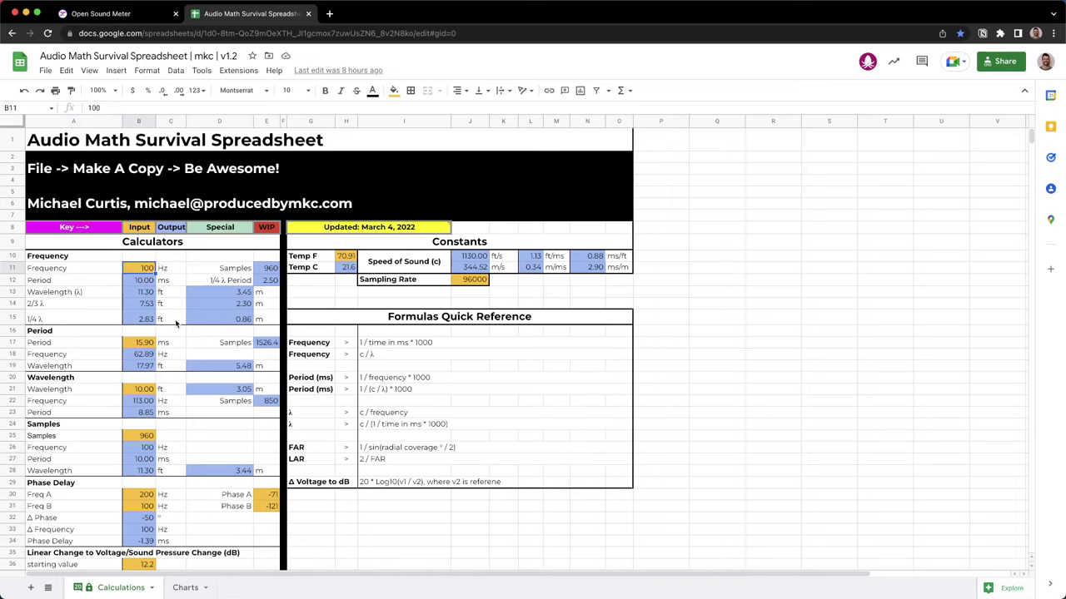
scroll(174, 349, "down", 3)
scroll(169, 377, "down", 5)
left_click(144, 276)
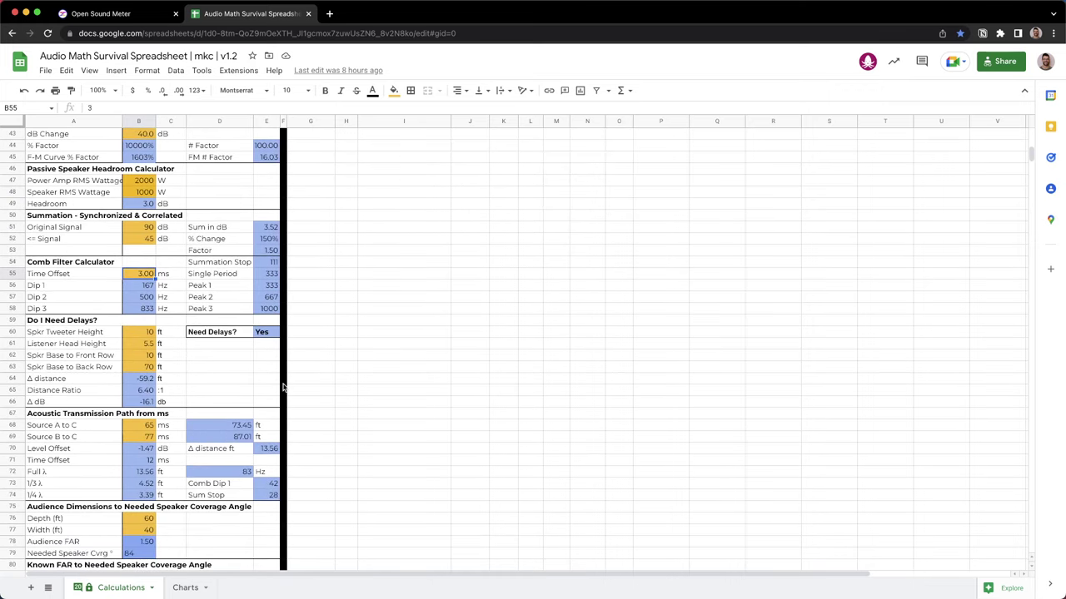
left_click(143, 332)
scroll(146, 331, "down", 4)
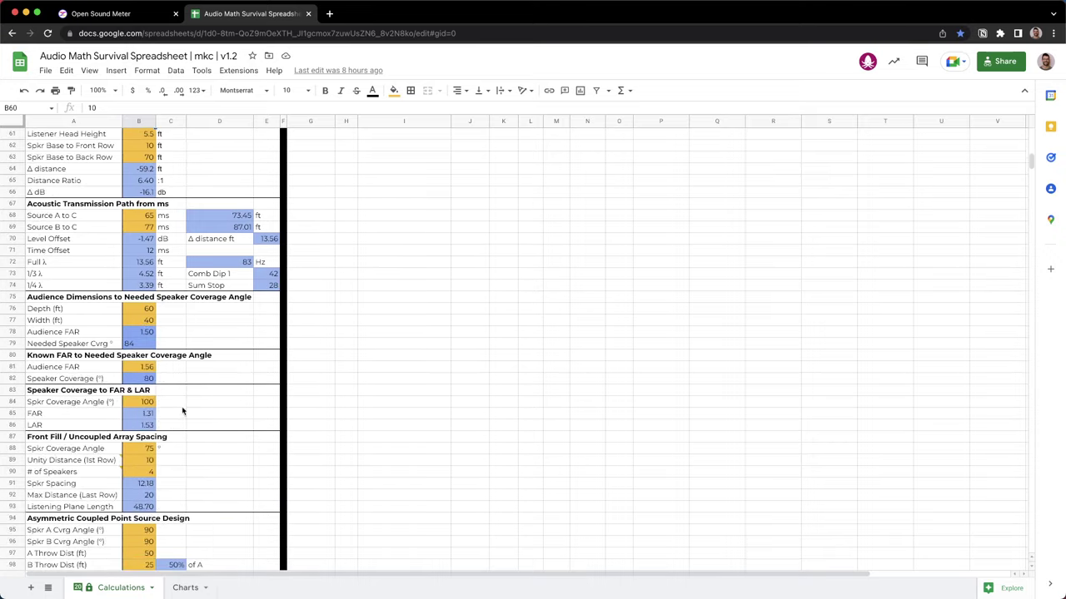
left_click(145, 371)
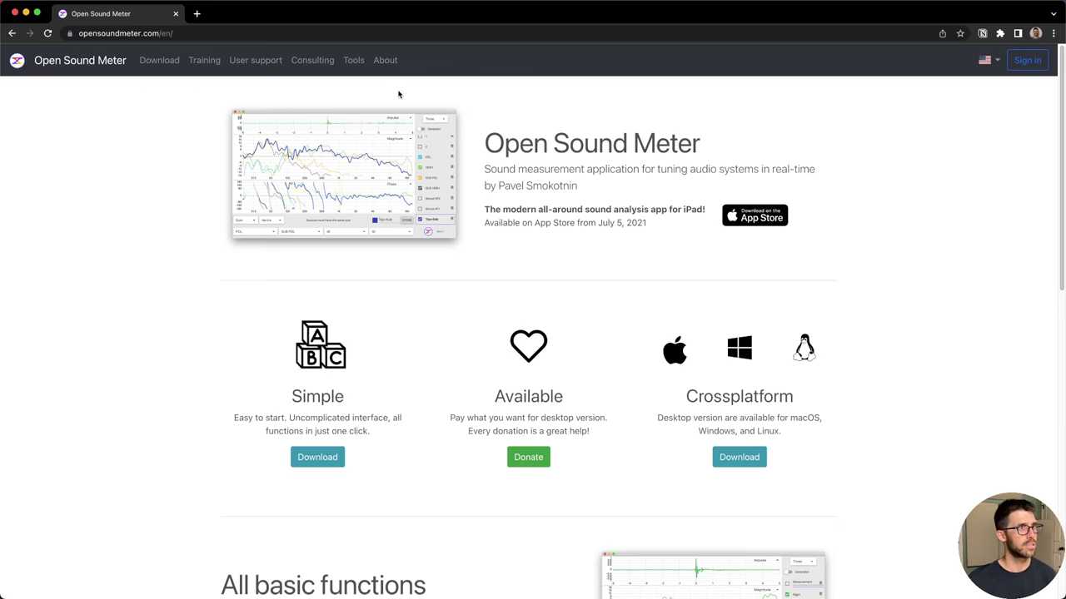
Step: Read the project's About page, then go back to the home page
left_click(379, 65)
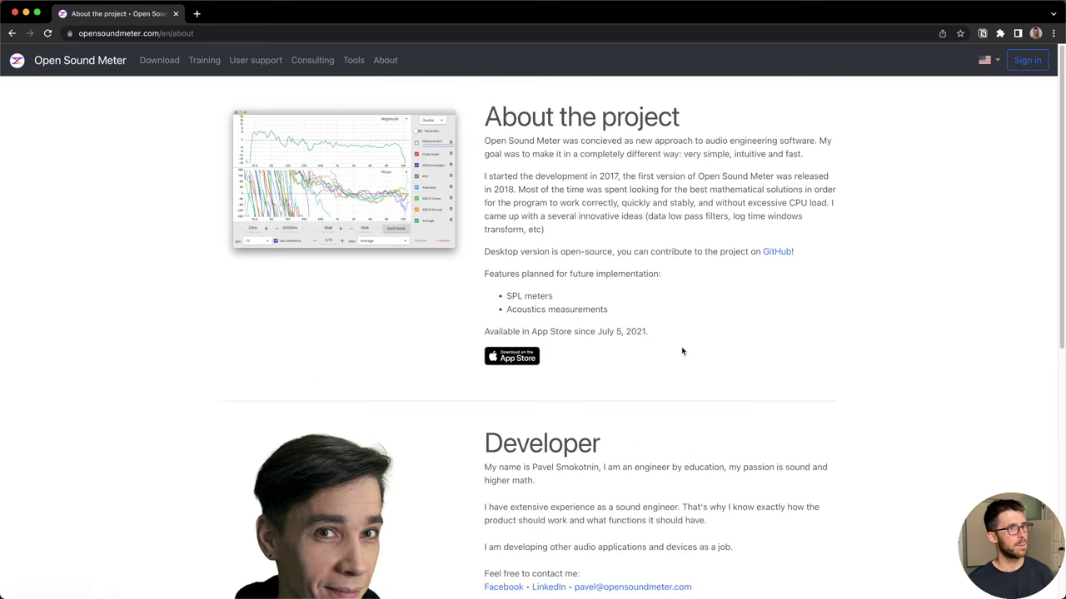
scroll(682, 351, "down", 3)
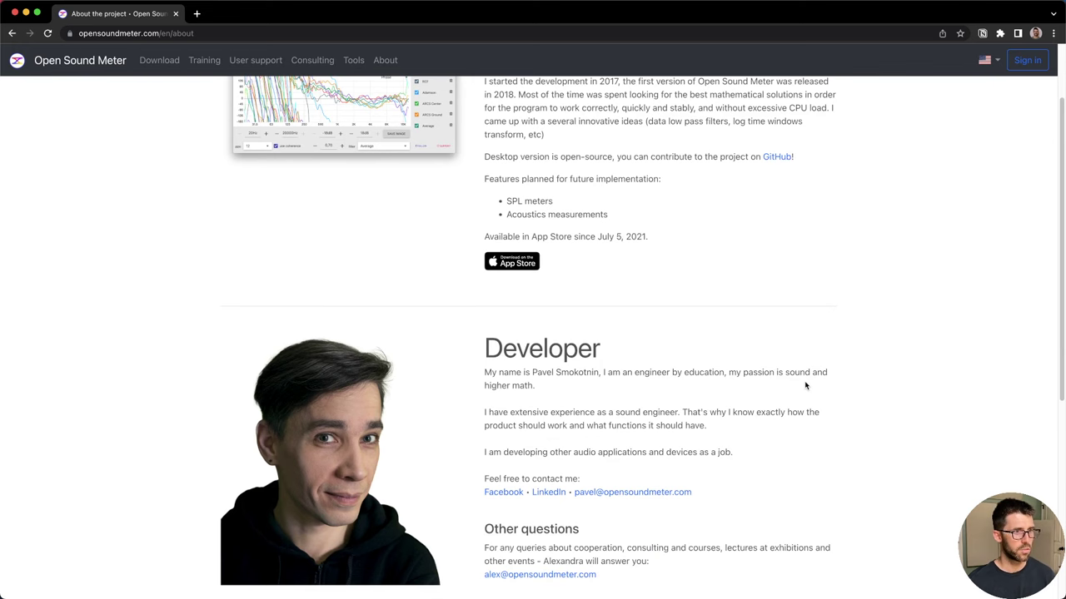
scroll(805, 385, "up", 4)
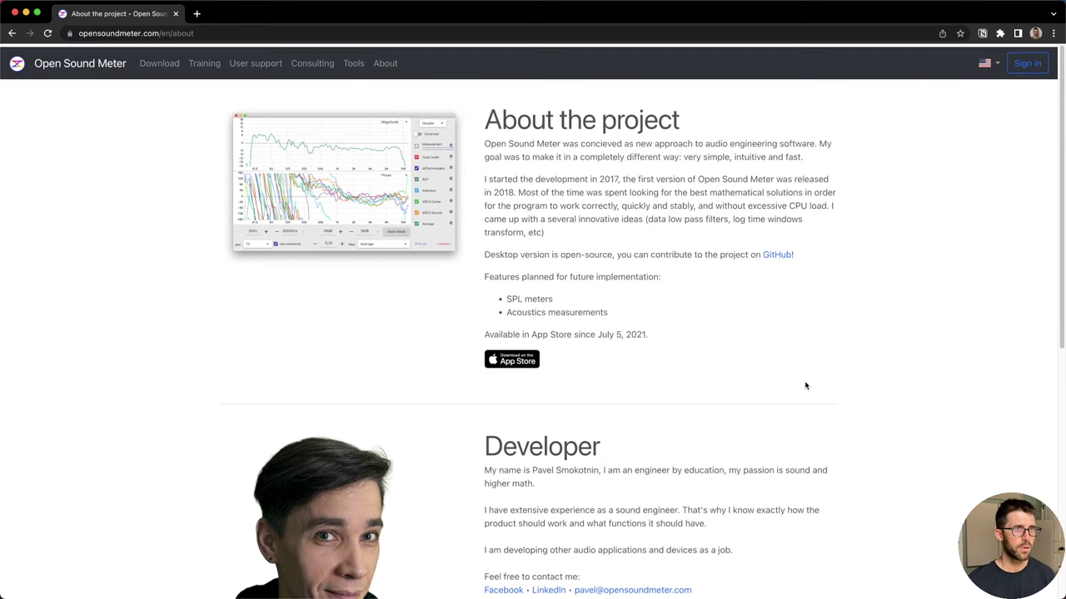
key("super+Left")
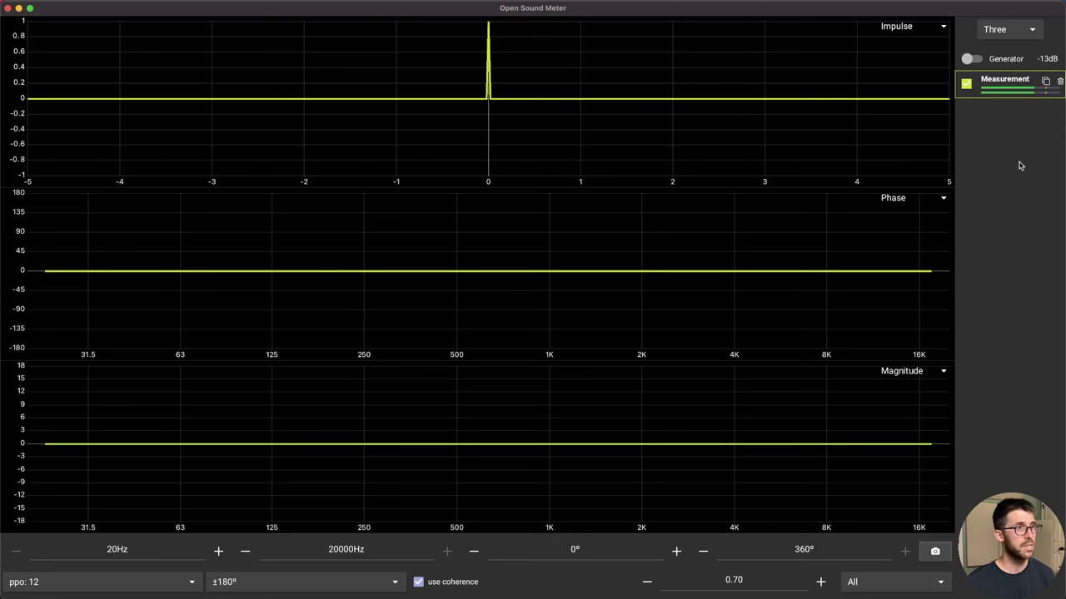
Step: Bring REAPER's DUT project with Pink, Measurement and Reference tracks to the front
key("ctrl+Up")
left_click(275, 238)
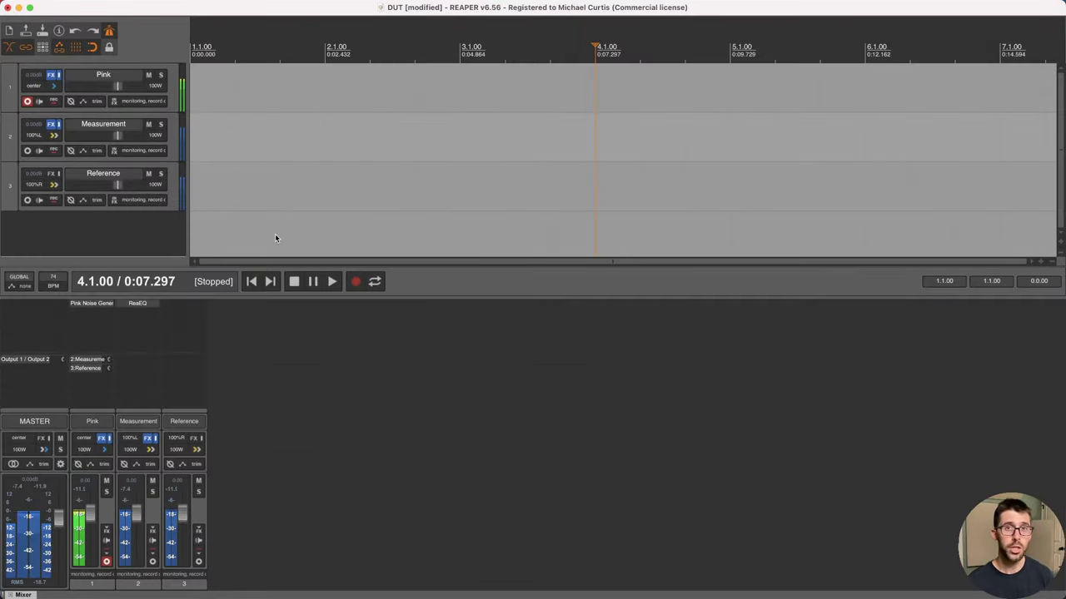
Step: Inspect Loopback's Pass-Thru source routed to Channels 1 & 2, then return to Open Sound Meter
key("ctrl+Up")
left_click(300, 462)
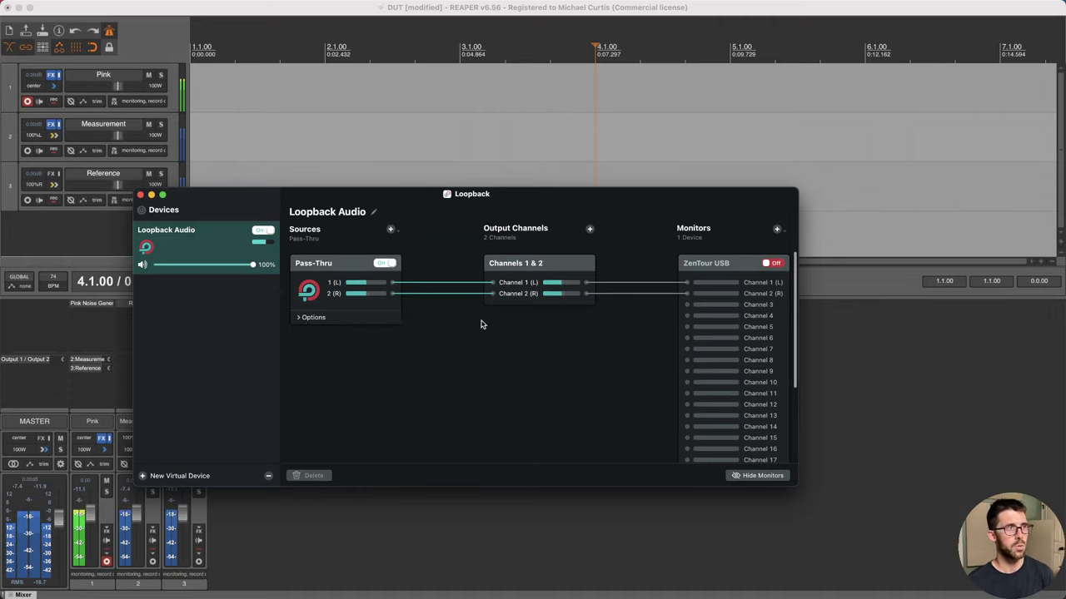
key("ctrl+Up")
left_click(694, 161)
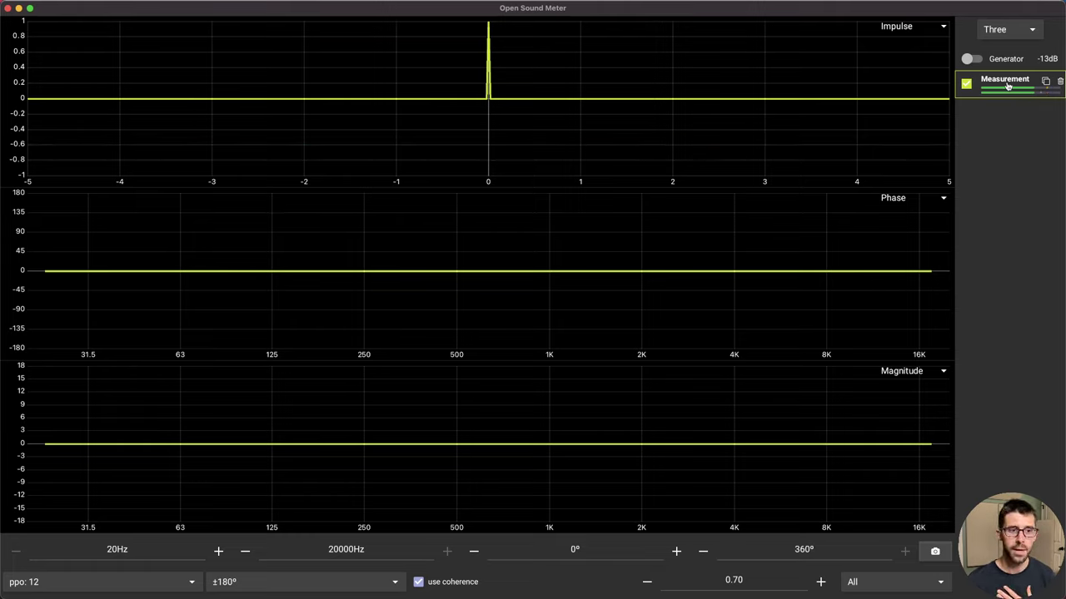
Step: Check the Measurement uses Loopback Audio with M: 1 and R: 2, then switch to REAPER
left_click(1008, 86)
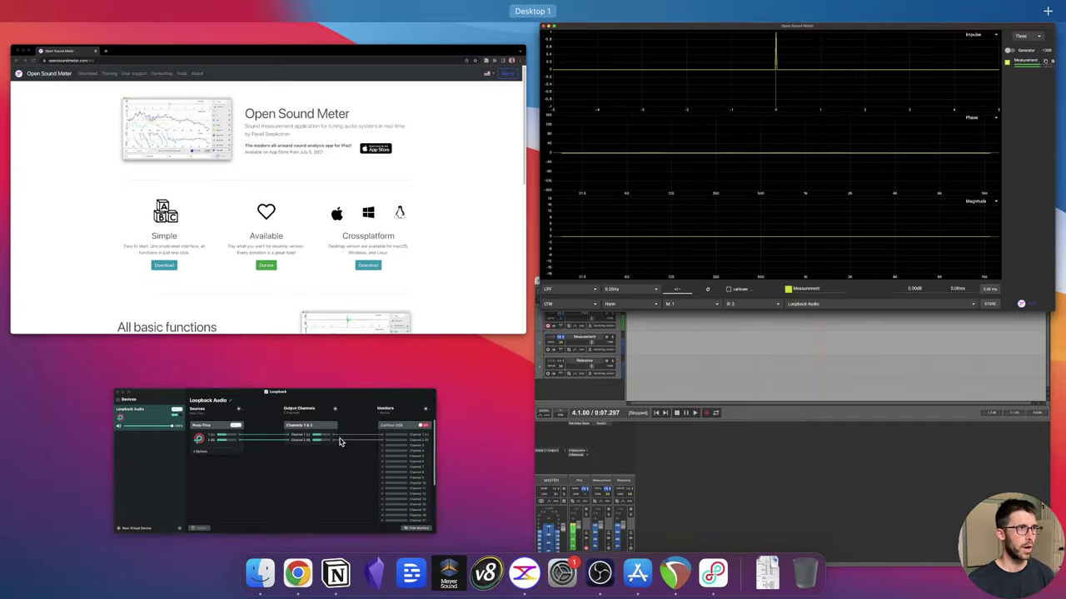
left_click(586, 420)
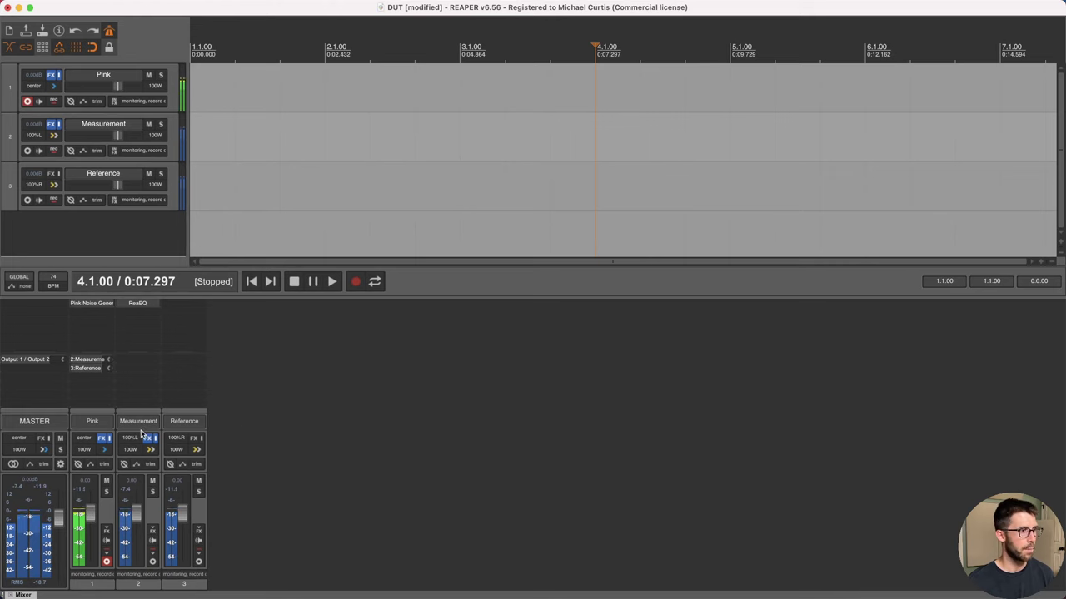
Step: Raise ReaEQ band 1's low shelf on the Measurement track to about +4 dB at 428 Hz, then return to Open Sound Meter
left_click(143, 303)
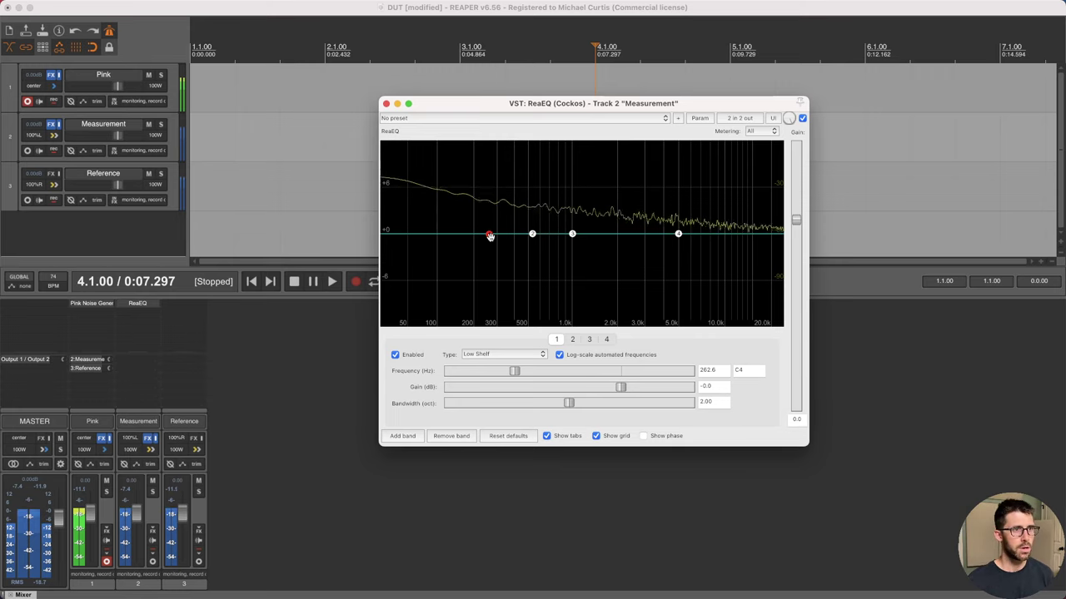
left_click_drag(489, 234, 527, 172)
key("ctrl+Up")
left_click(633, 162)
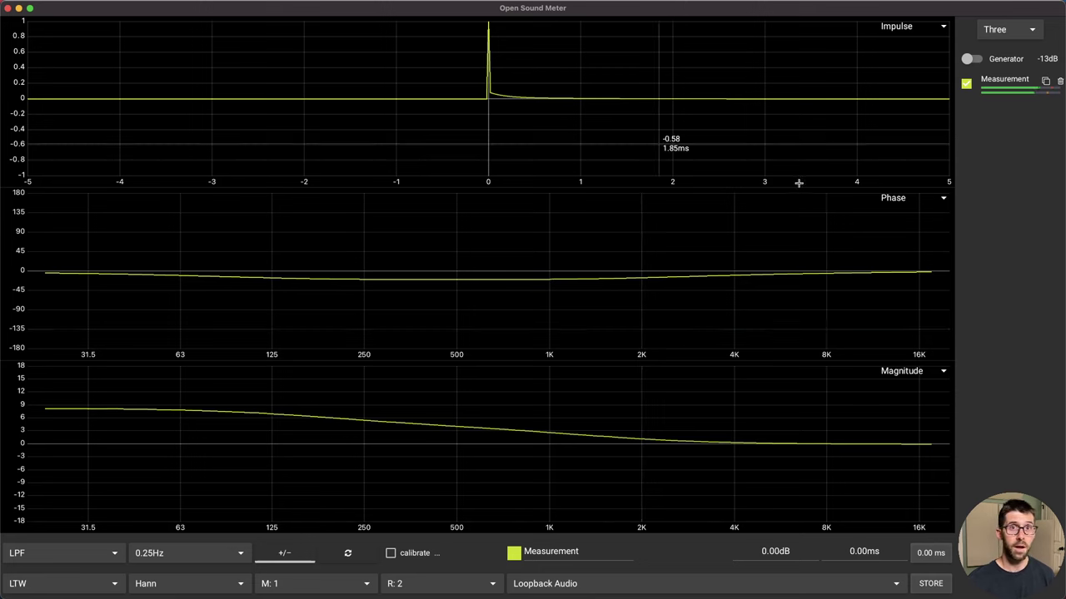
left_click(1024, 80)
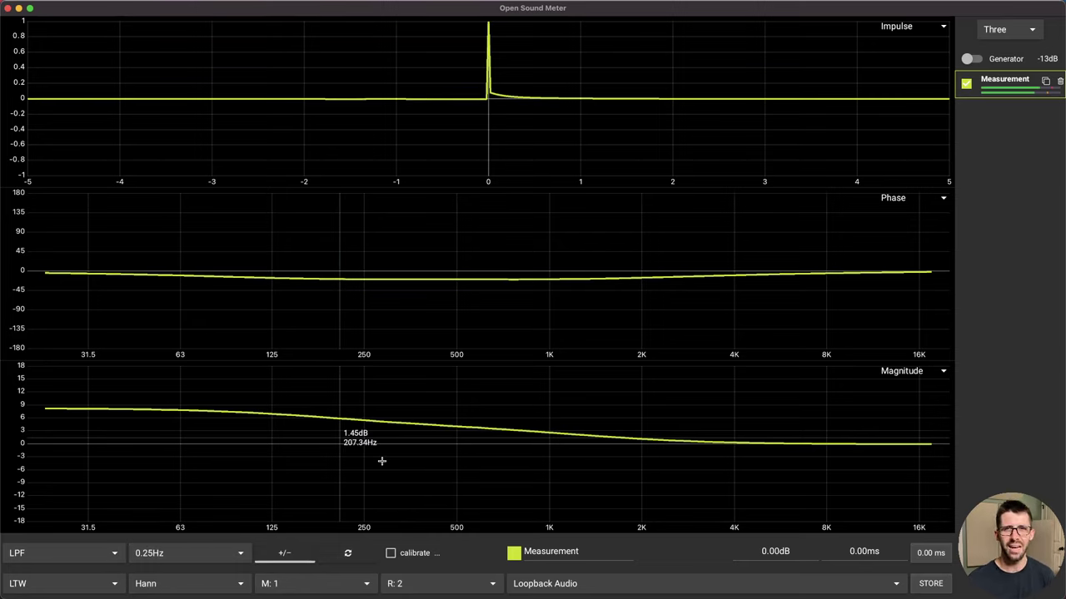
left_click(928, 36)
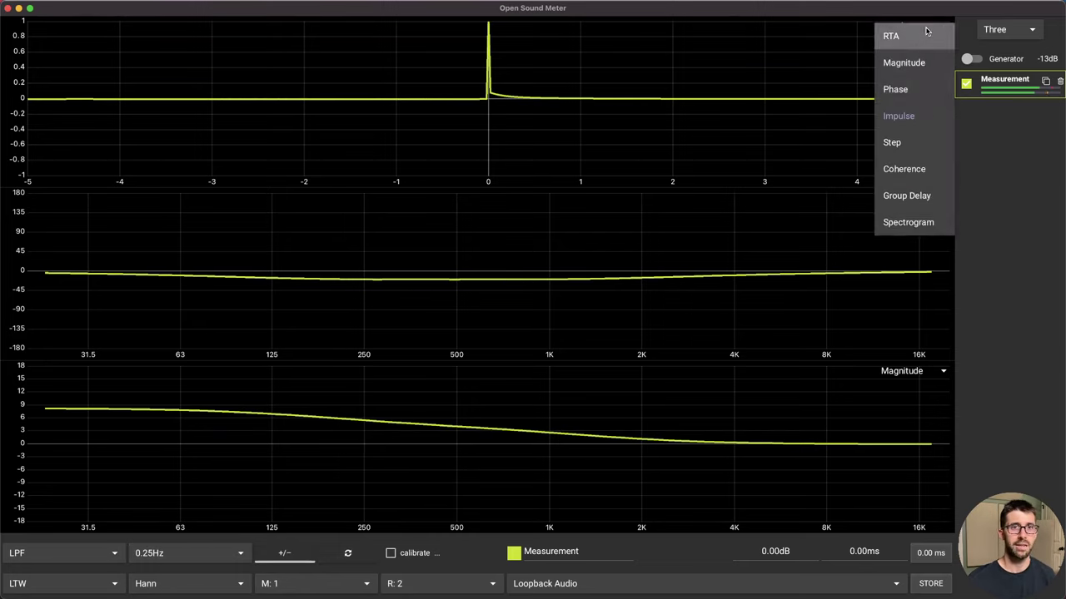
left_click(917, 164)
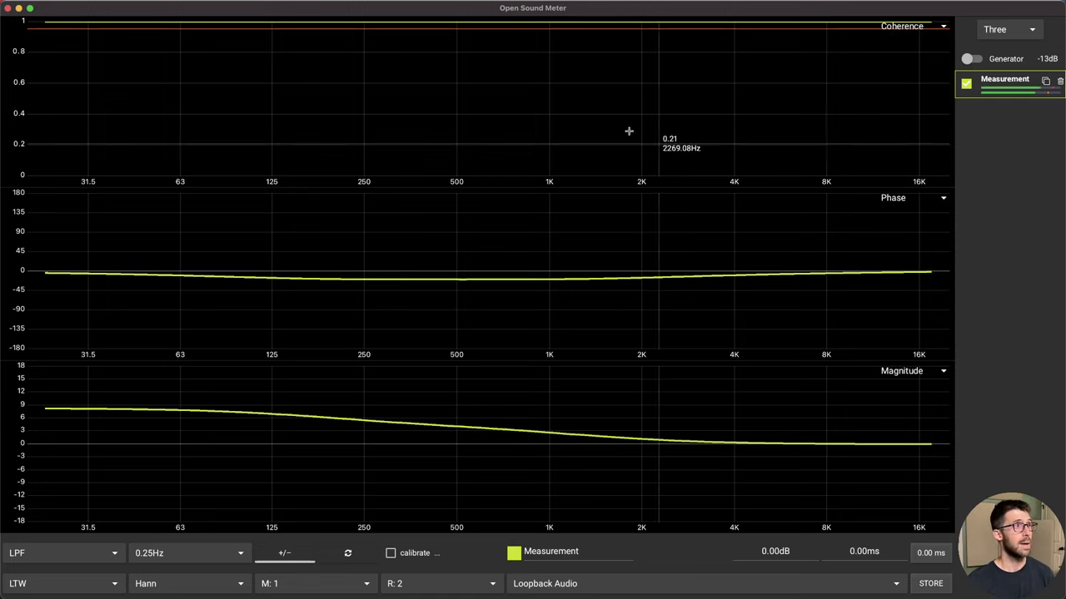
left_click(933, 28)
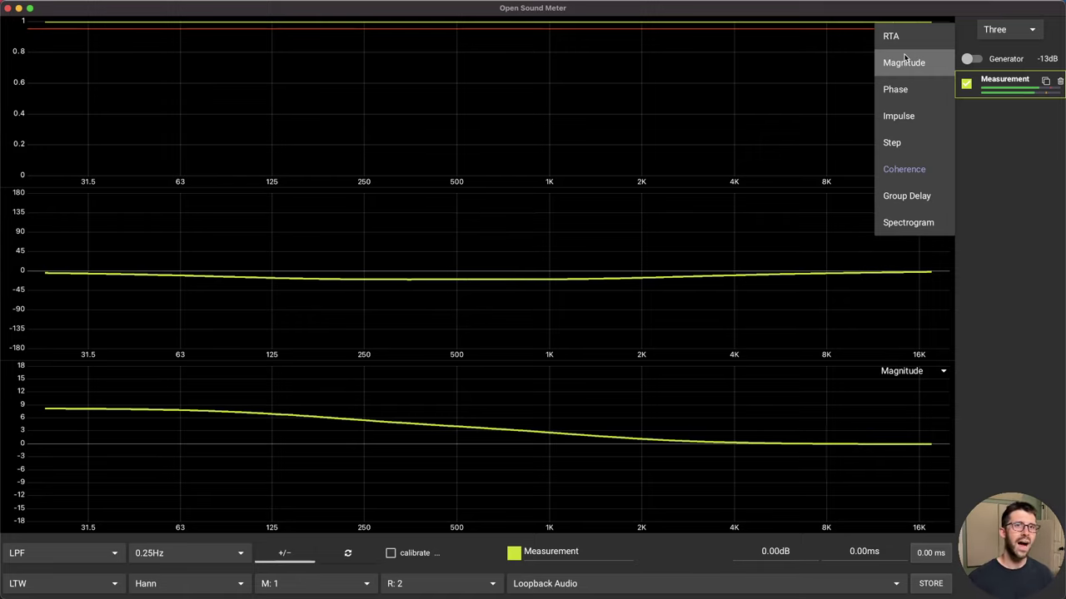
left_click(896, 116)
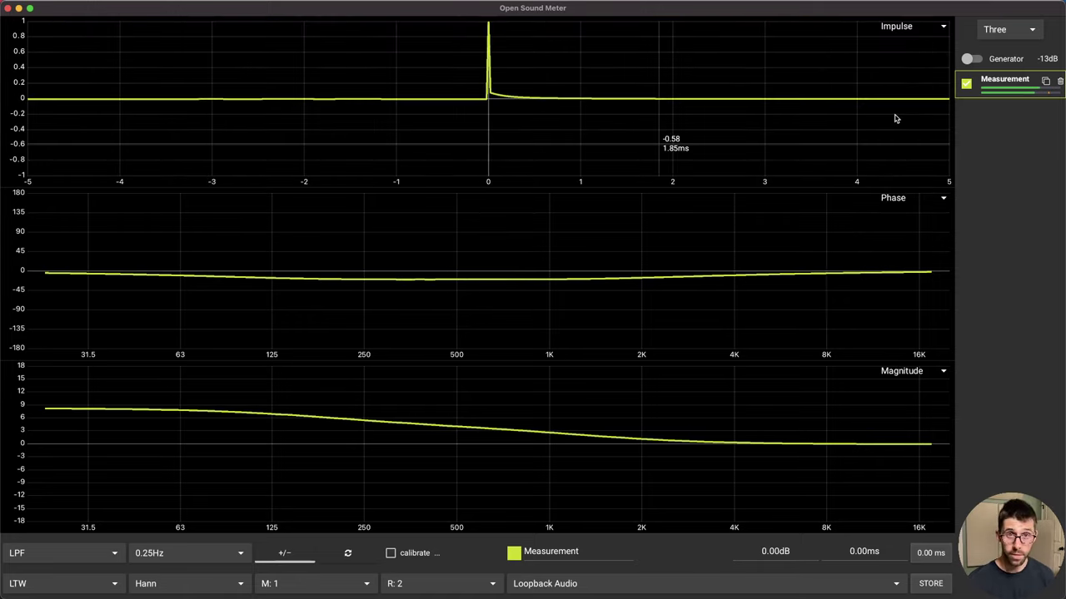
left_click(934, 30)
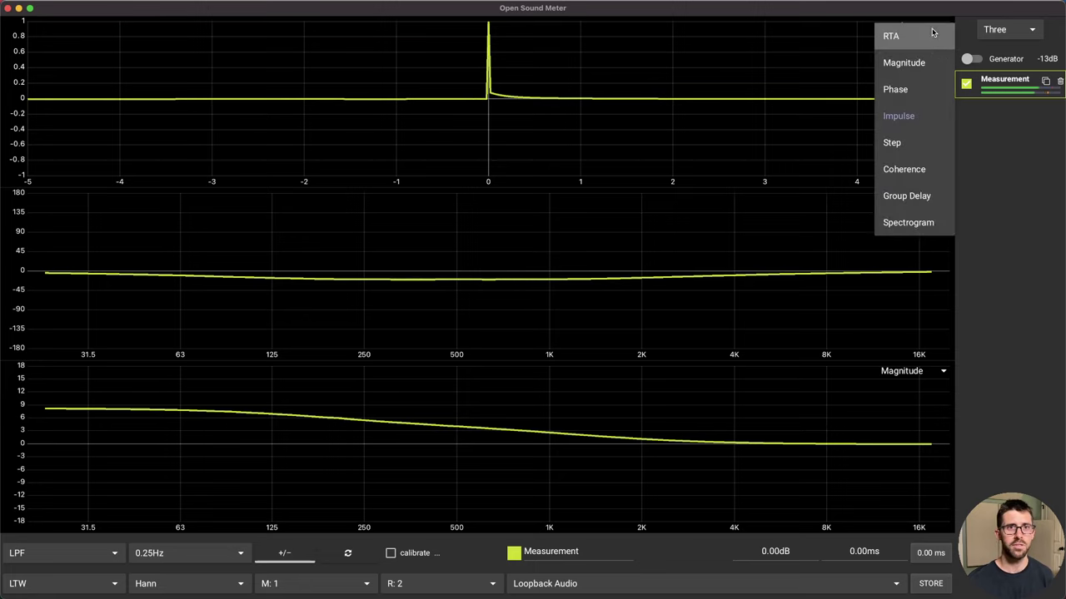
left_click(911, 223)
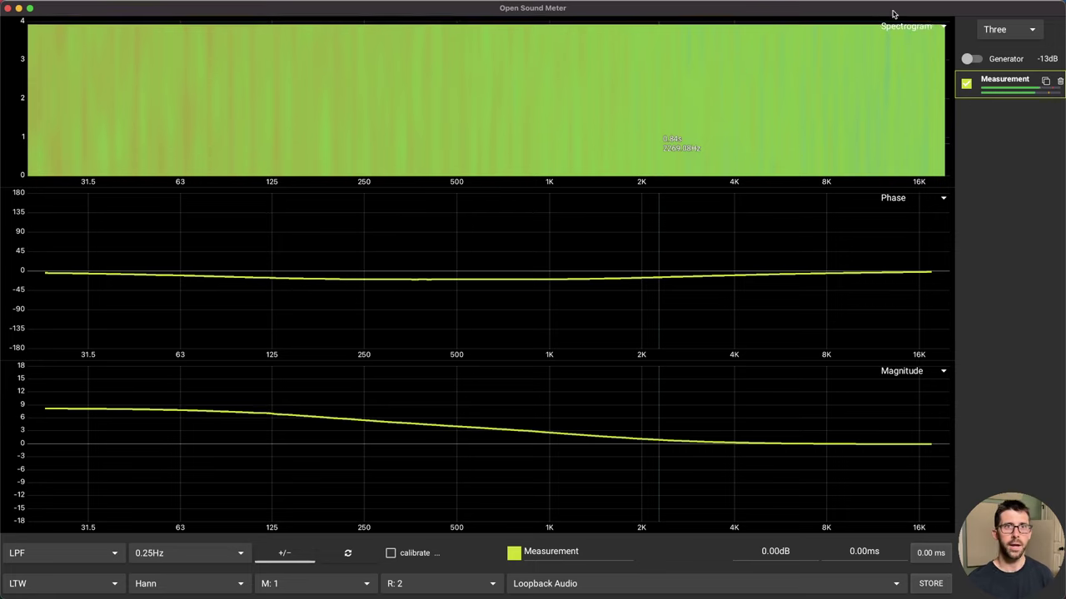
left_click(924, 27)
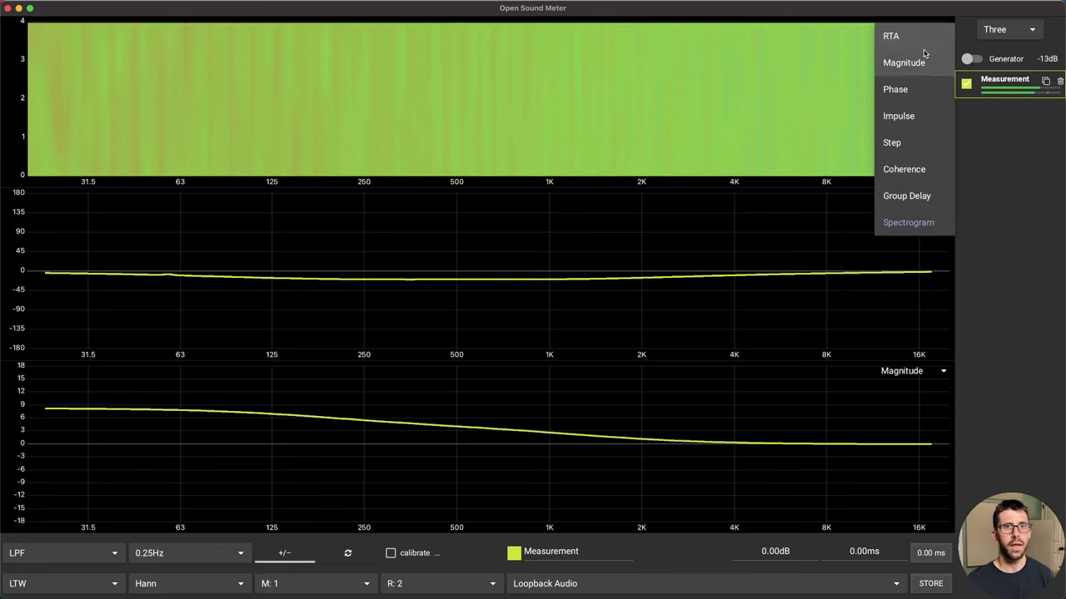
left_click(911, 39)
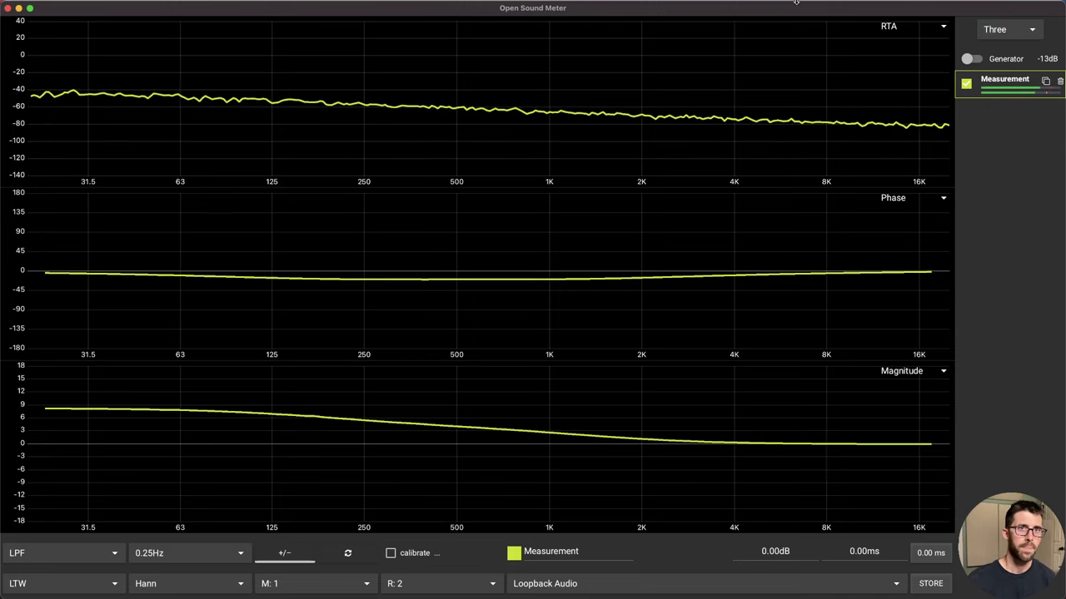
left_click(940, 26)
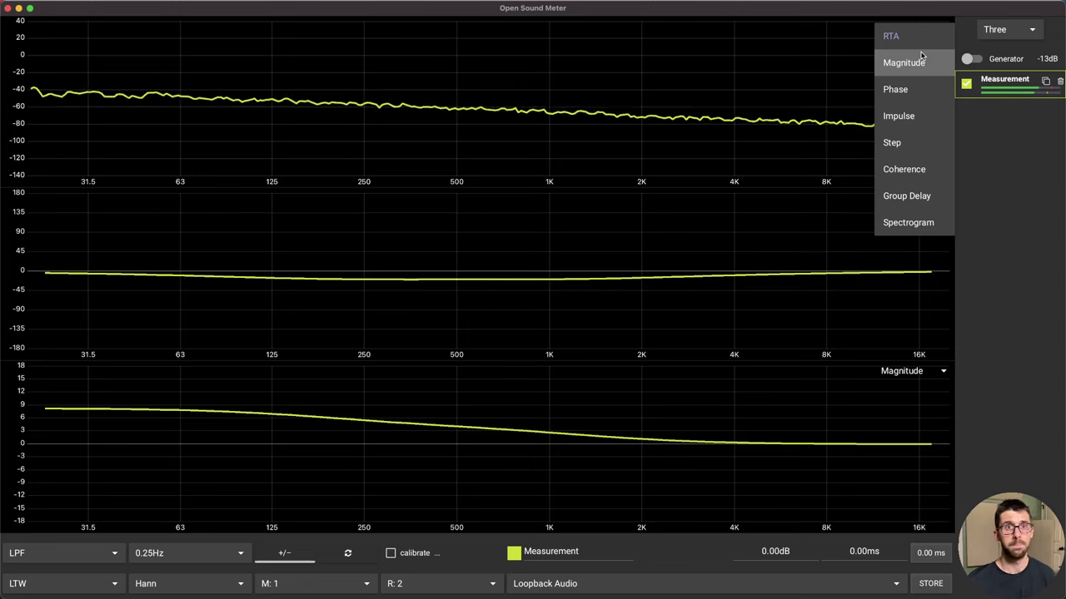
left_click(899, 116)
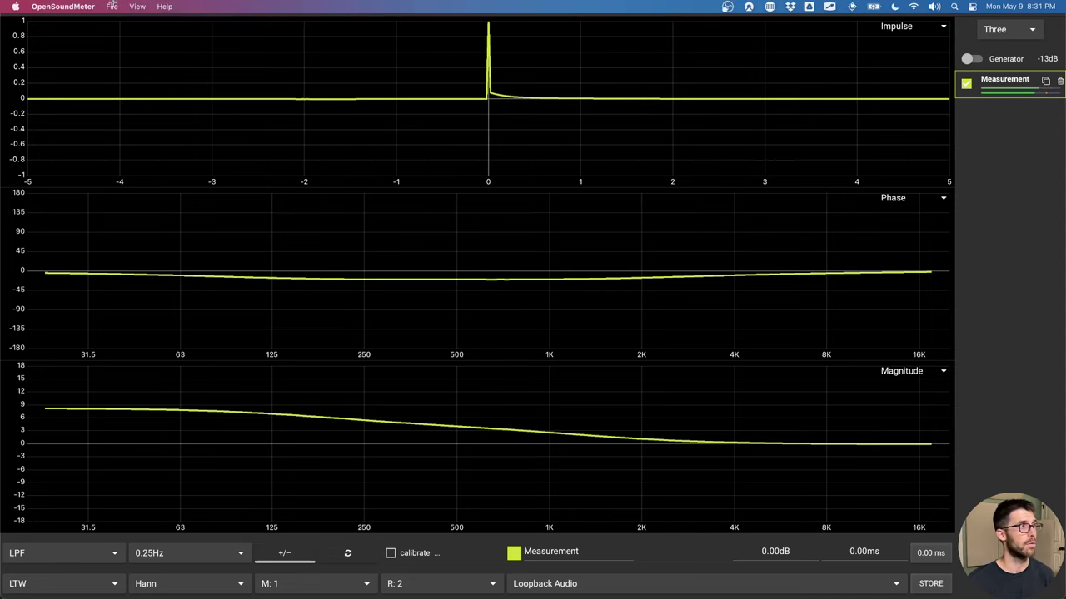
left_click(112, 7)
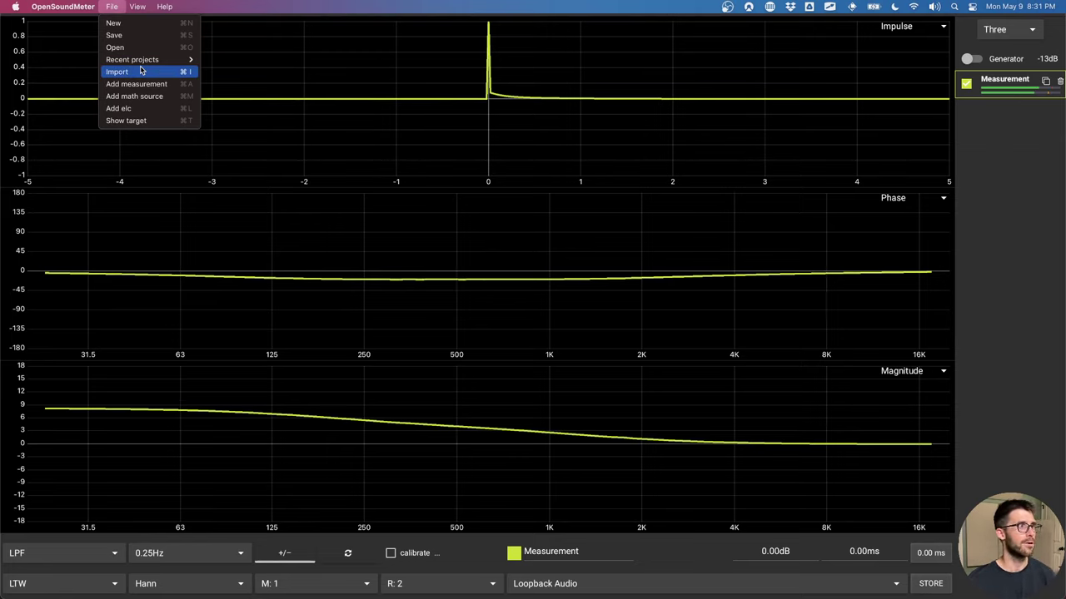
mouse_move(141, 65)
mouse_move(137, 6)
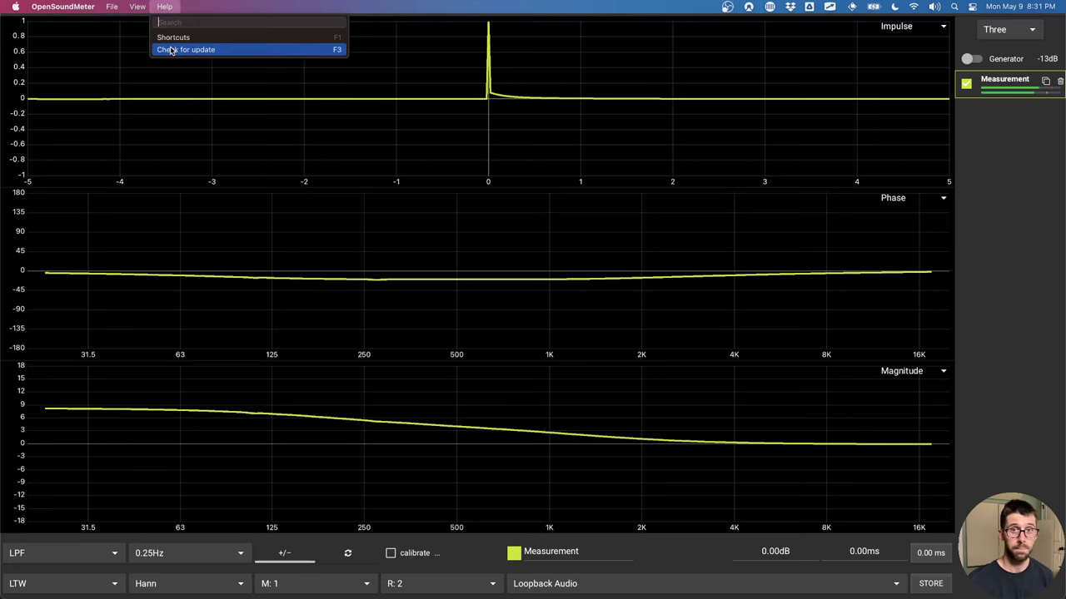
left_click(169, 10)
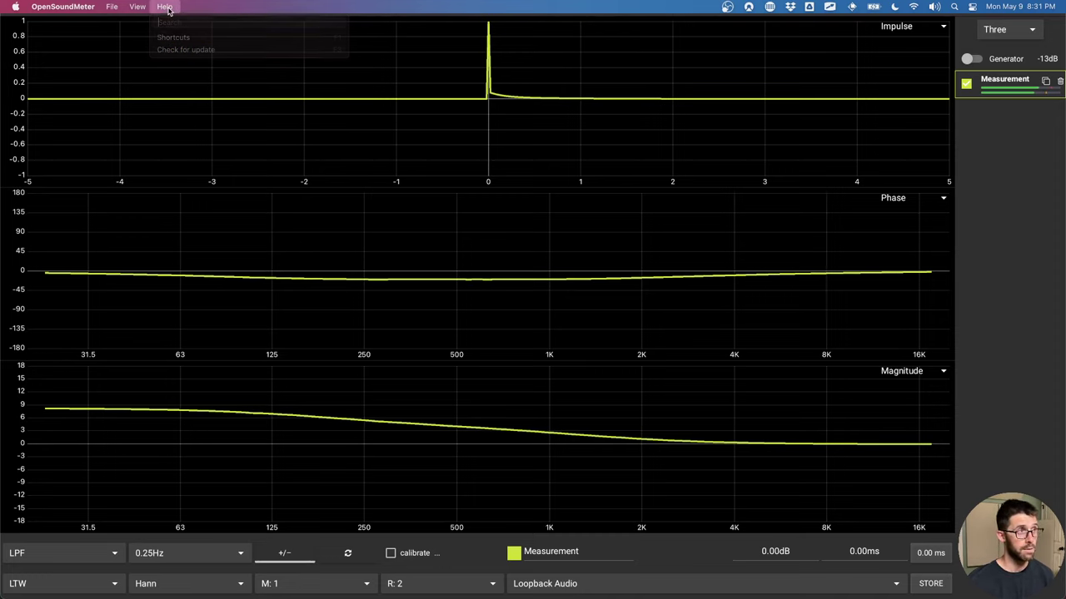
left_click(74, 10)
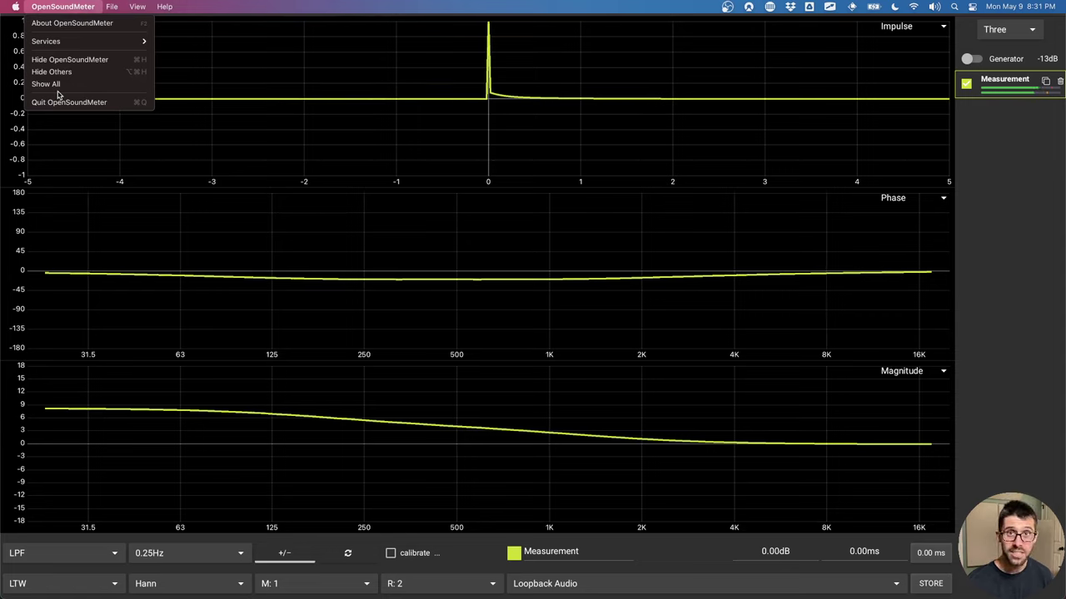
left_click(60, 11)
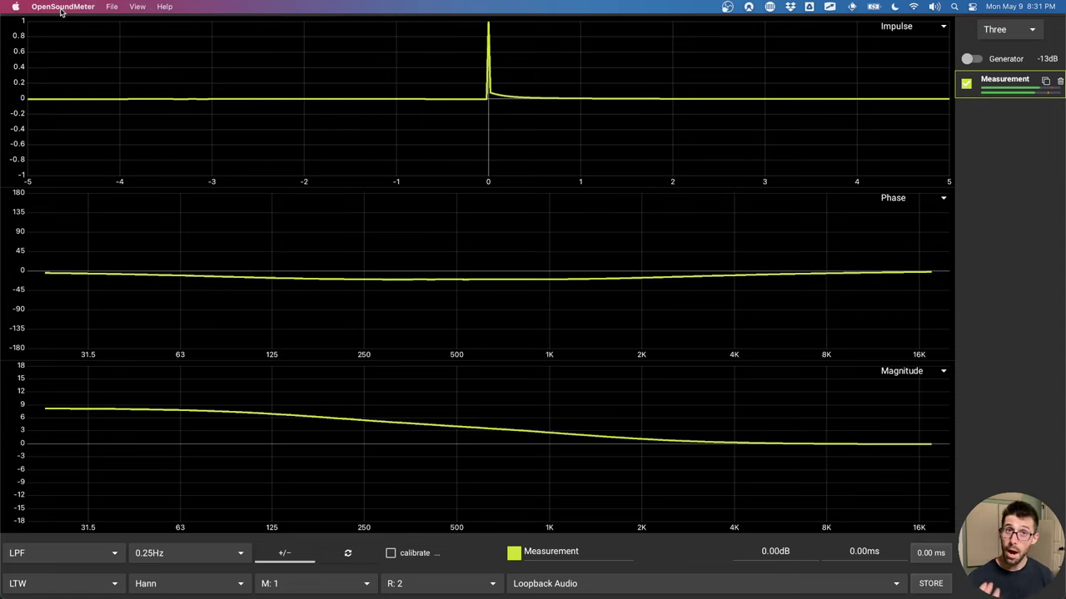
Step: Review the settings of the impulse and phase graphs, signal generator and live measurement
left_click(597, 71)
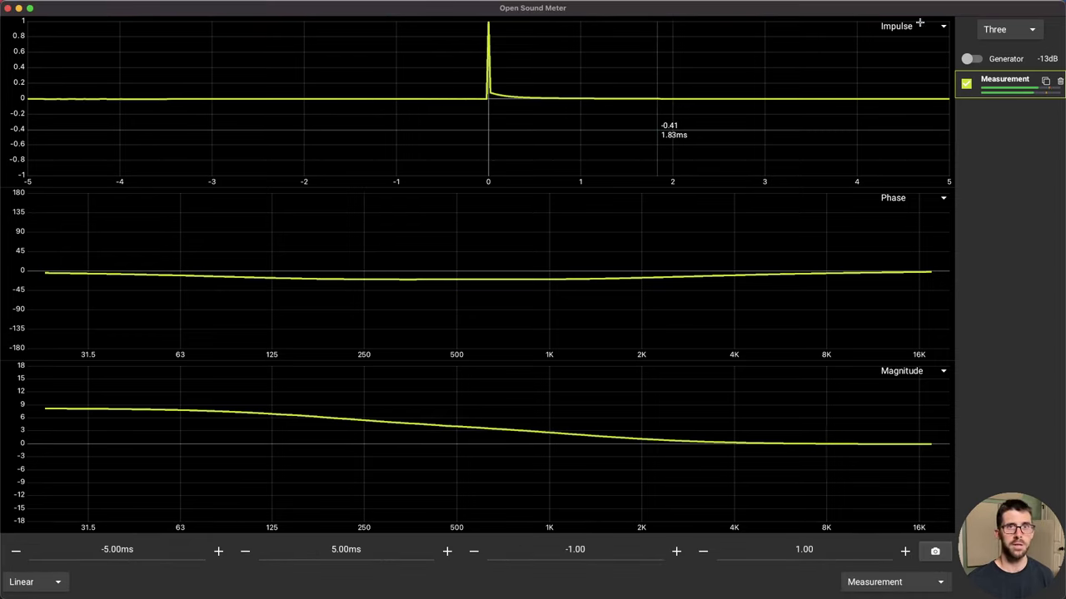
left_click(1008, 59)
left_click(1009, 59)
left_click(1009, 60)
left_click(1007, 81)
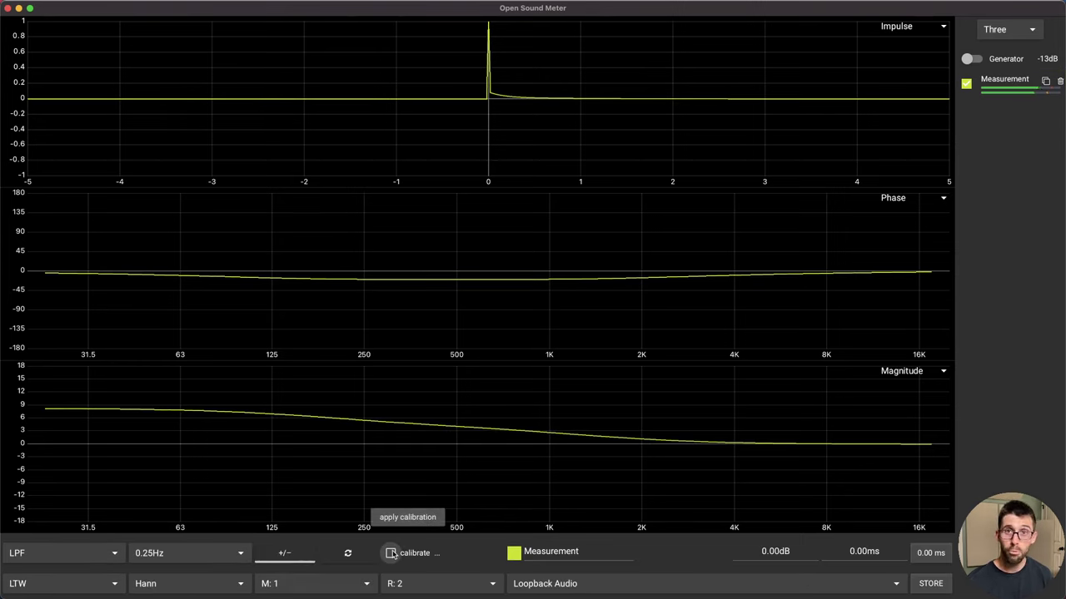
left_click(478, 230)
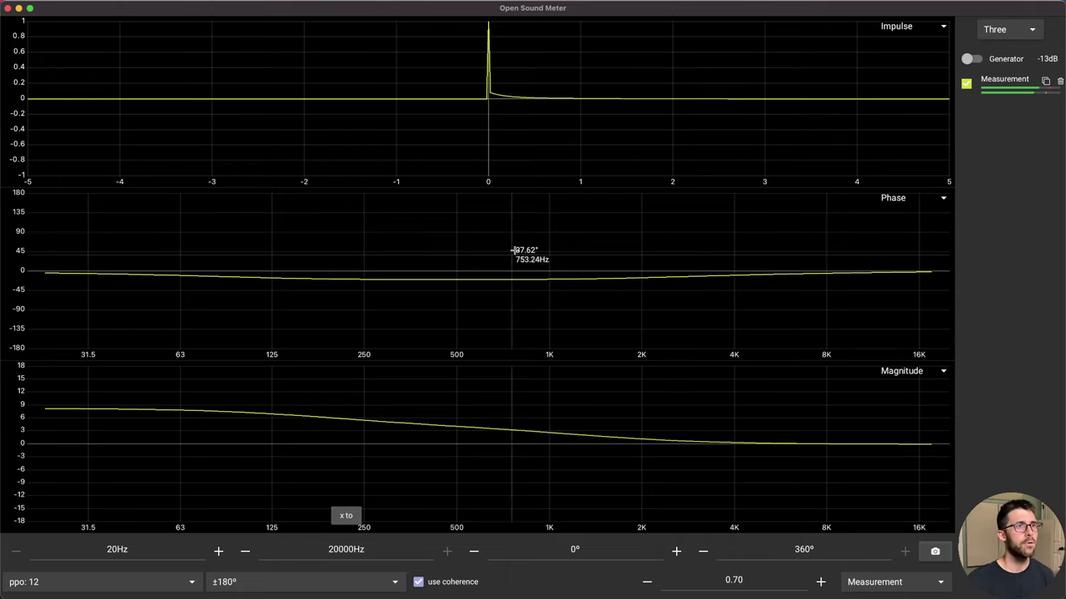
left_click(605, 65)
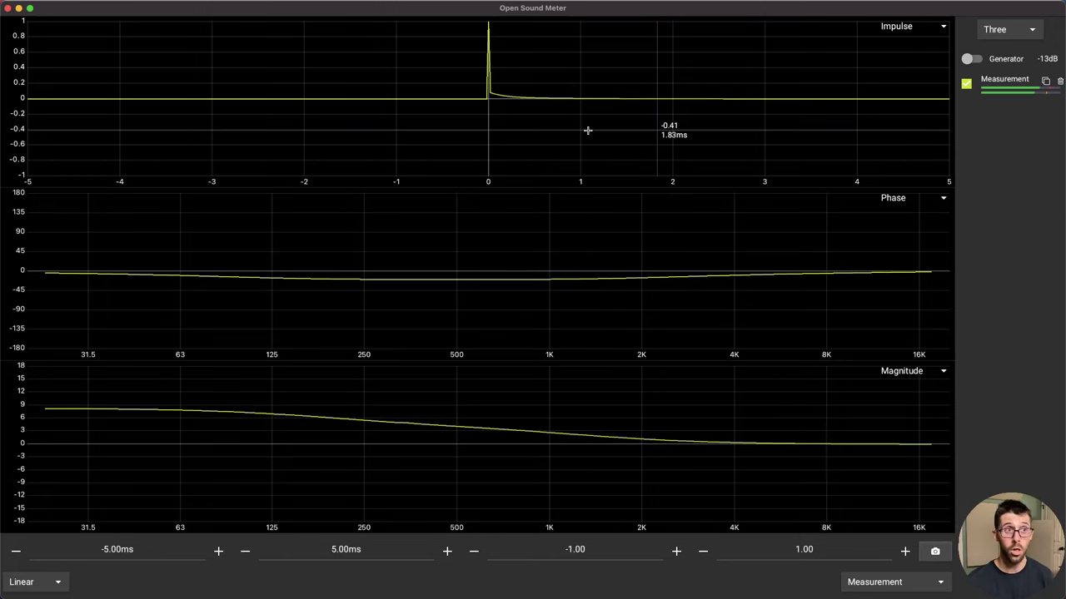
left_click(542, 252)
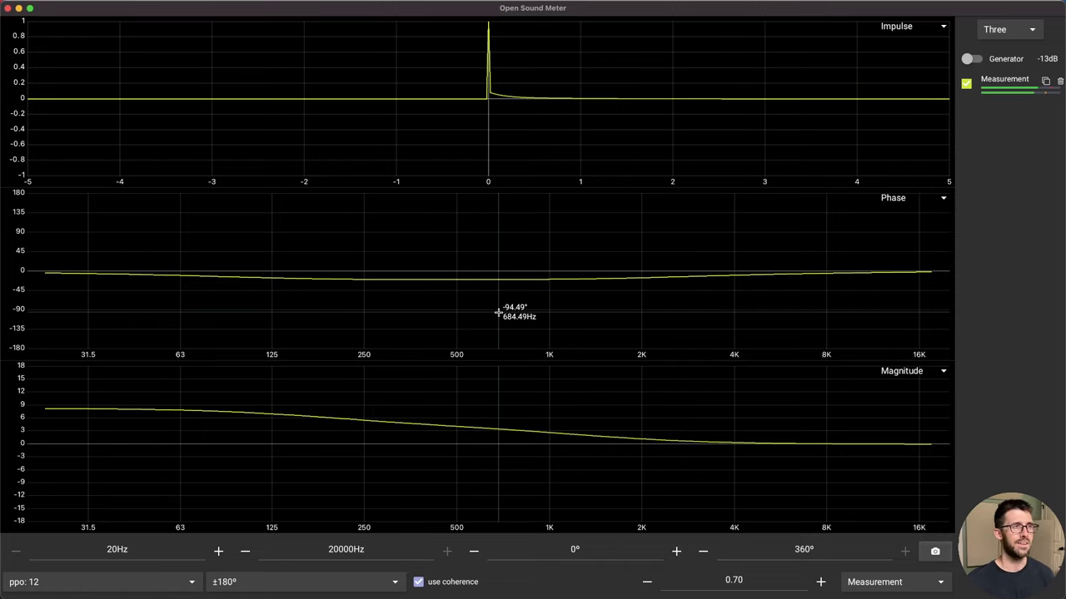
Step: Save the session over the existing My OSM File.osm on the Desktop
key("super+s")
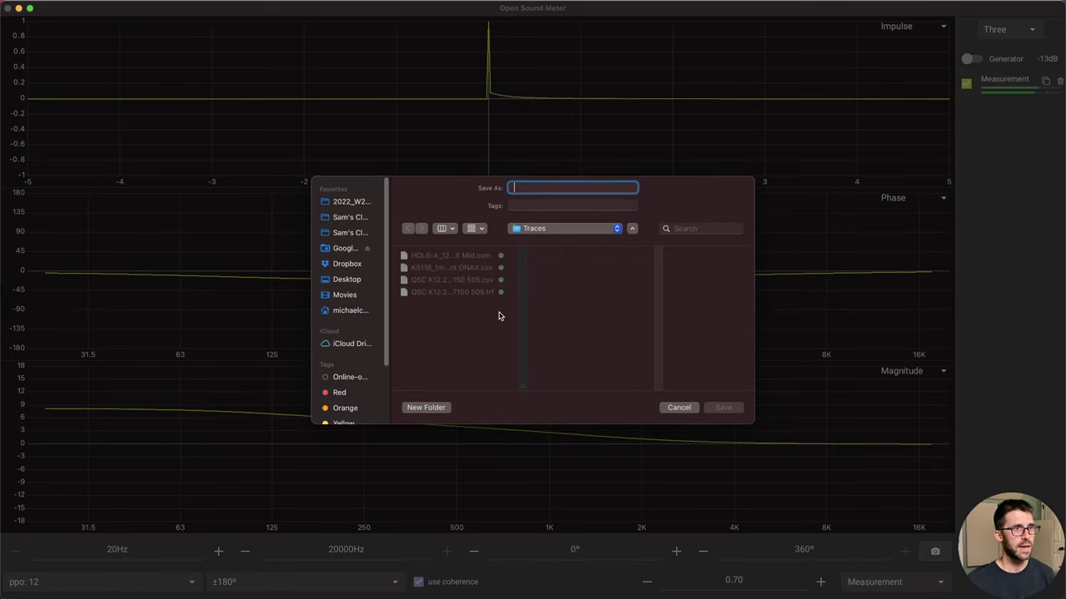
left_click(353, 279)
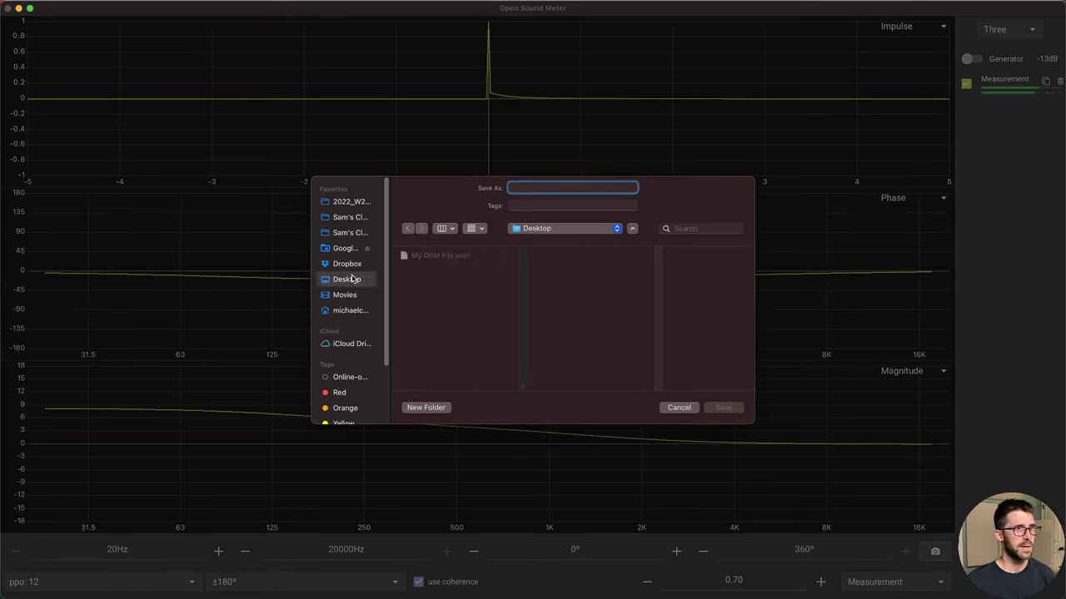
left_click(459, 255)
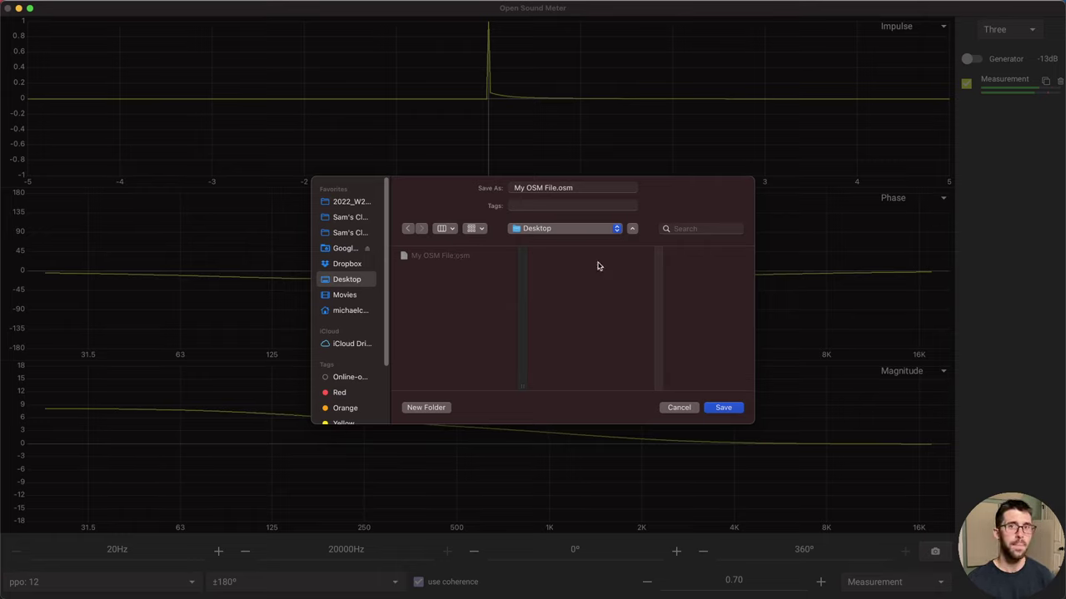
left_click(723, 407)
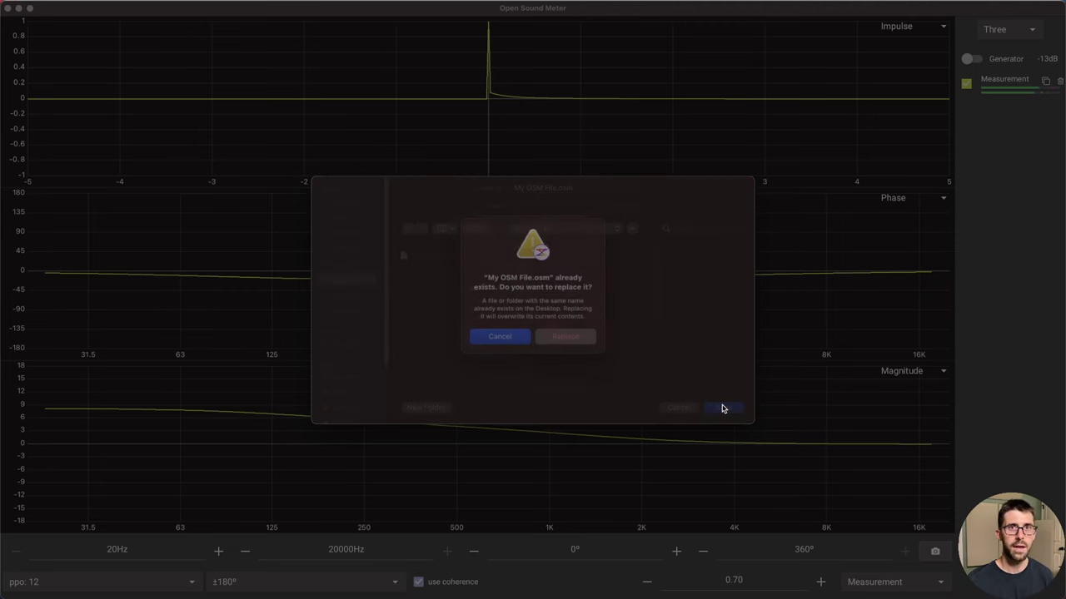
left_click(564, 352)
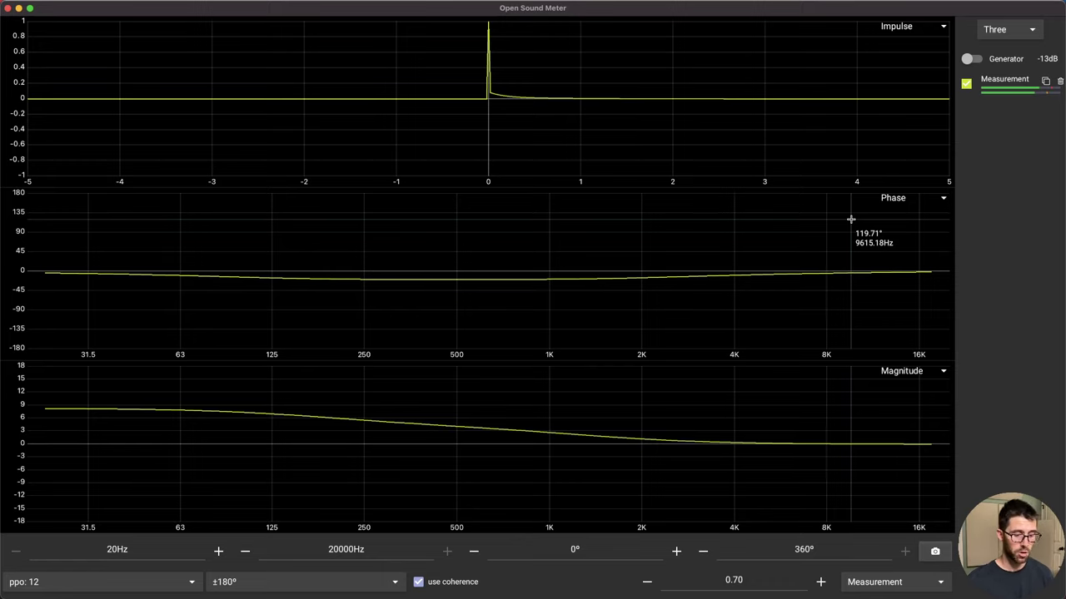
Step: Open HDL6-A_12 Box_ONAX Mid.osm from the Traces folder and select the resulting Stored #4
key("super+o")
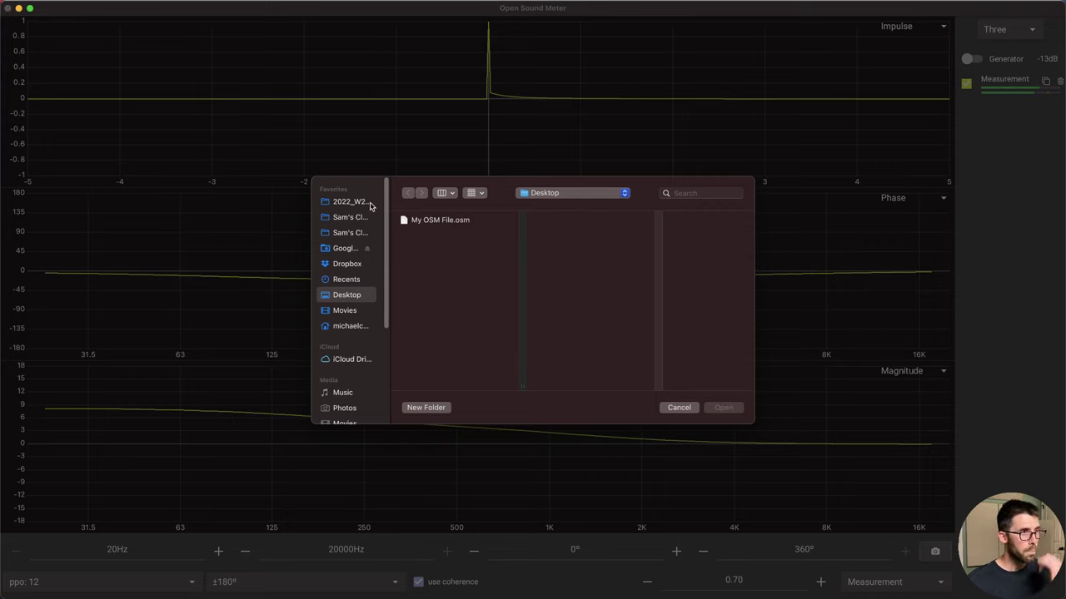
left_click(353, 203)
left_click(436, 221)
key("Right")
key("Down")
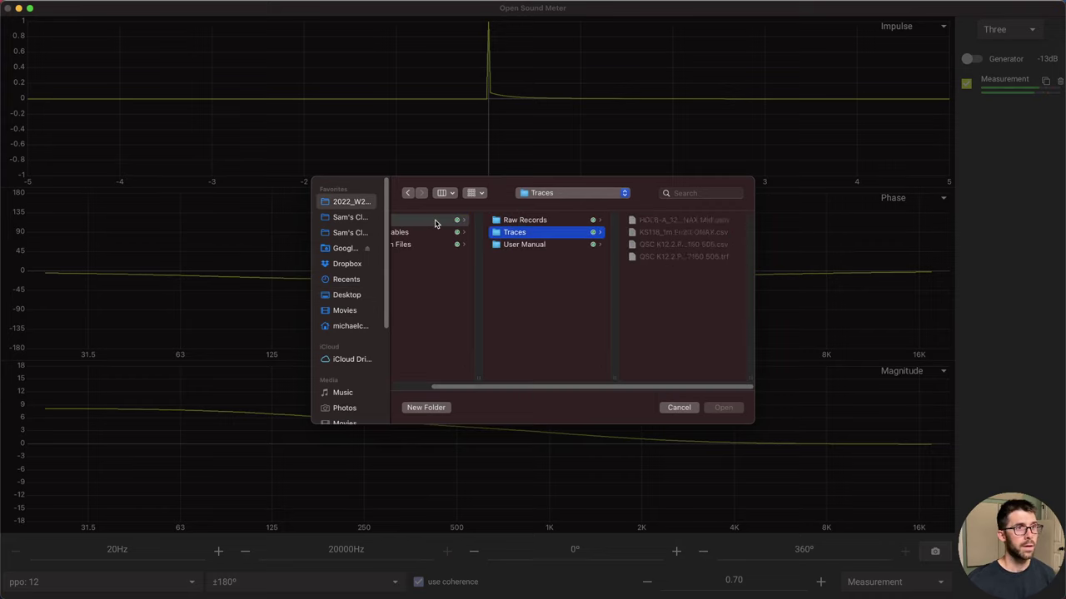
key("Right")
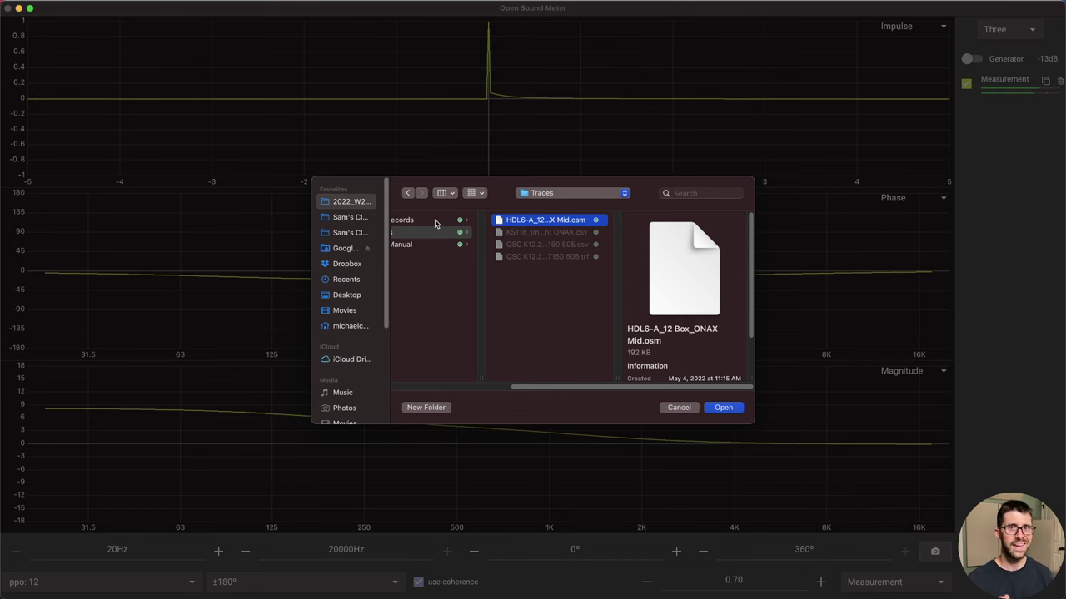
key("Return")
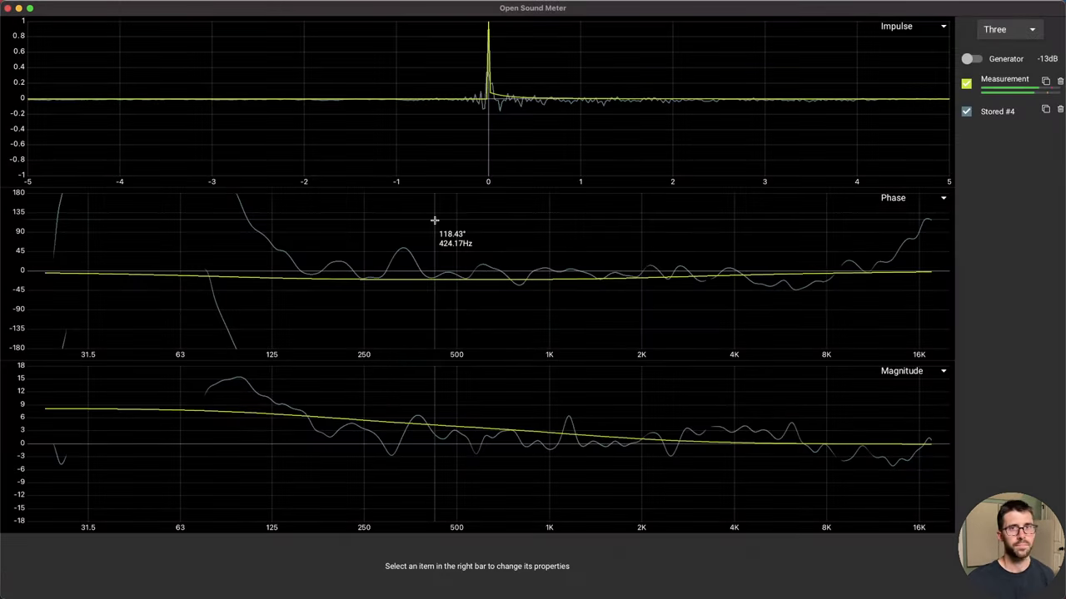
left_click(999, 112)
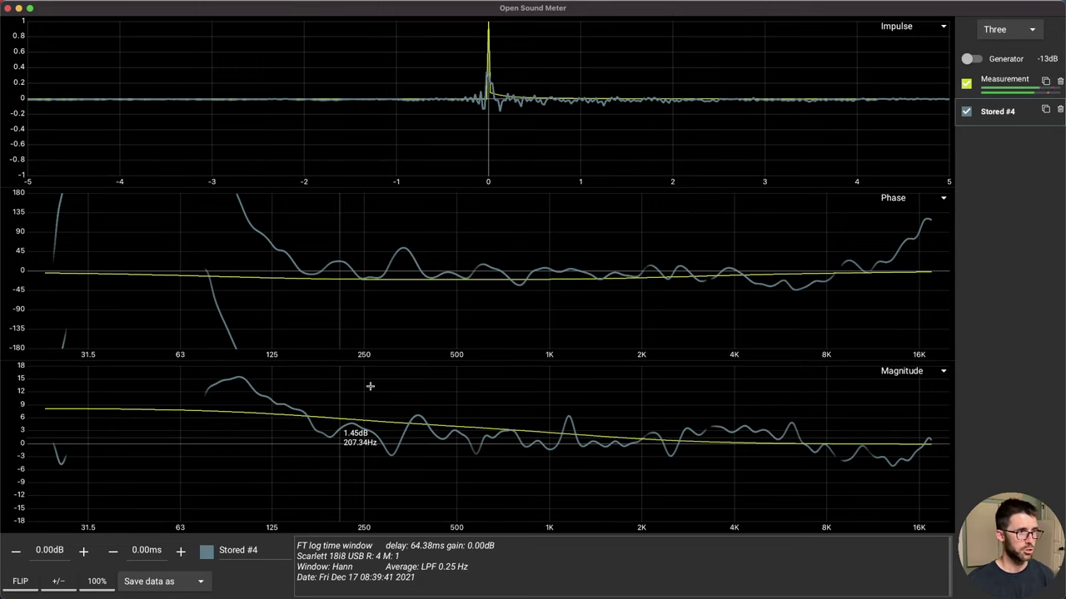
Step: Hide the live Measurement, pin markers on the impulse and magnitude graphs near 207 Hz, and review export formats
left_click(966, 83)
left_click(657, 131)
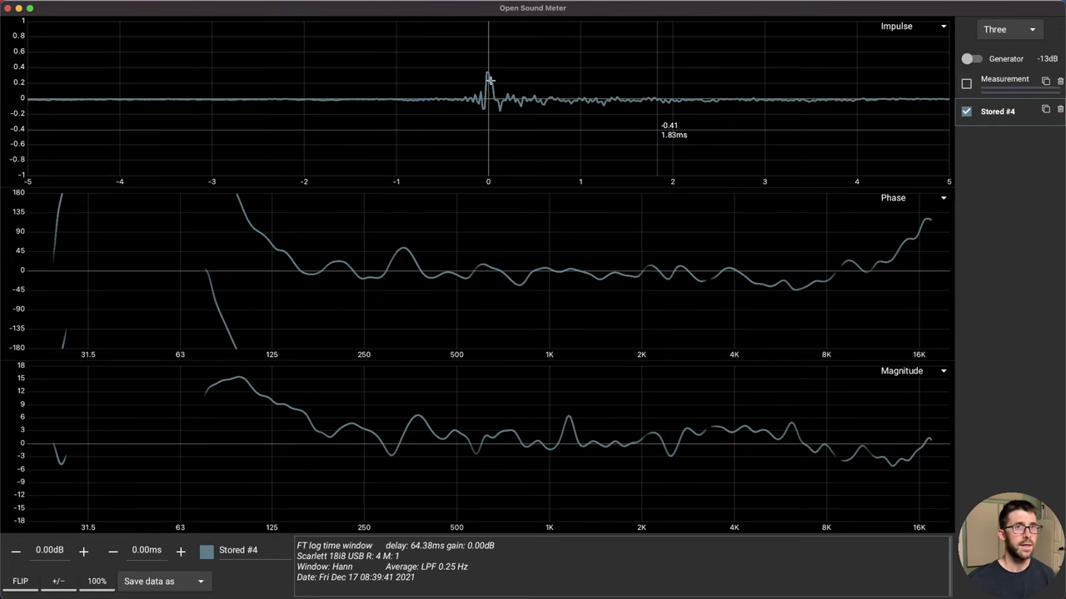
left_click(339, 434)
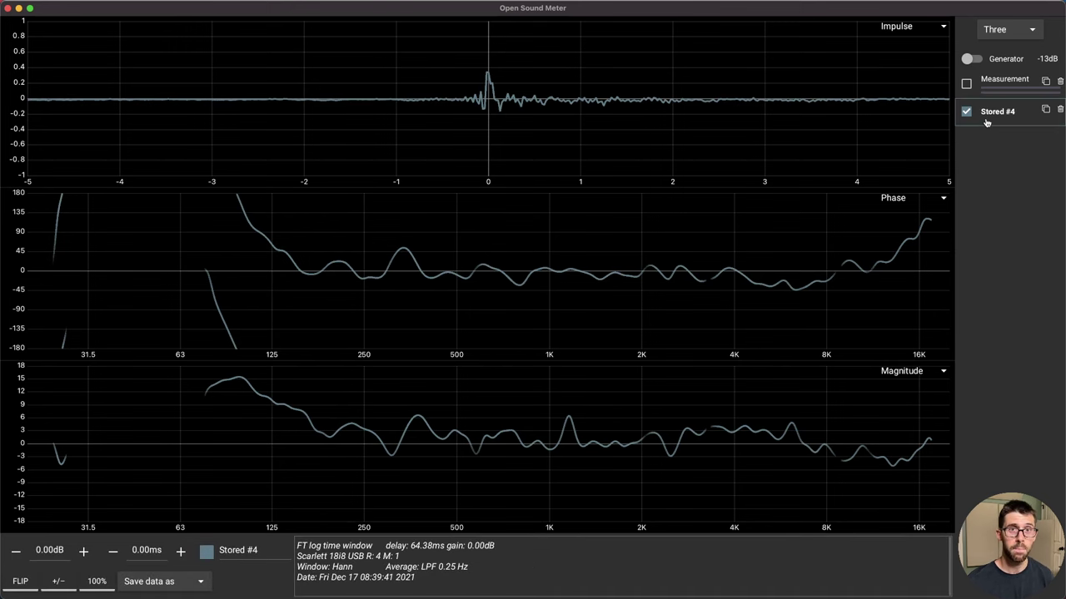
left_click(178, 586)
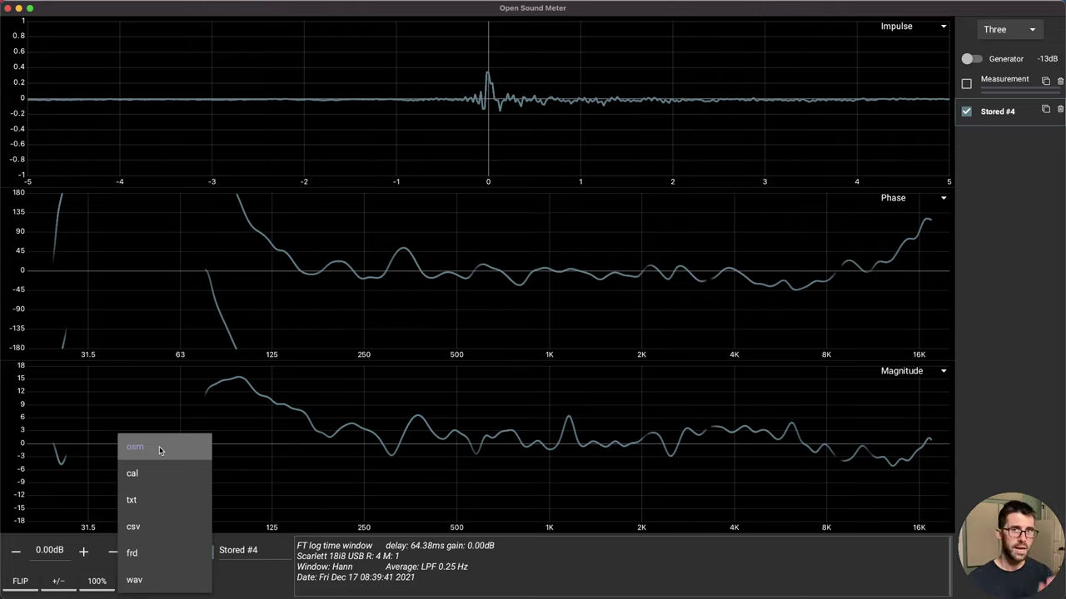
left_click(657, 125)
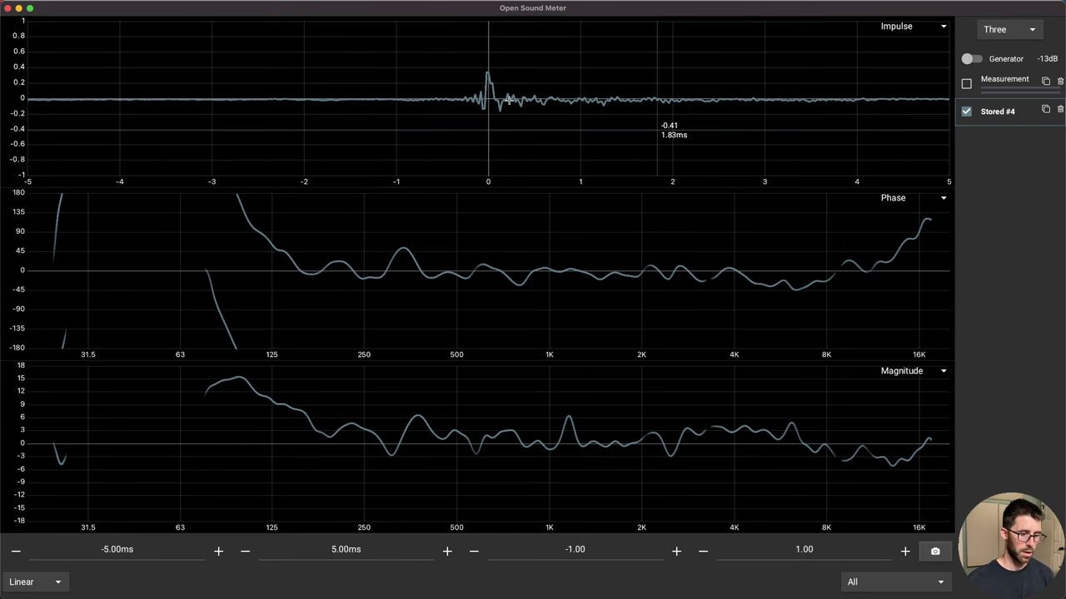
Step: Import KS118_1m Front ONAX.csv from Assets > Traces as csv transfer data
key("super+o")
left_click(350, 203)
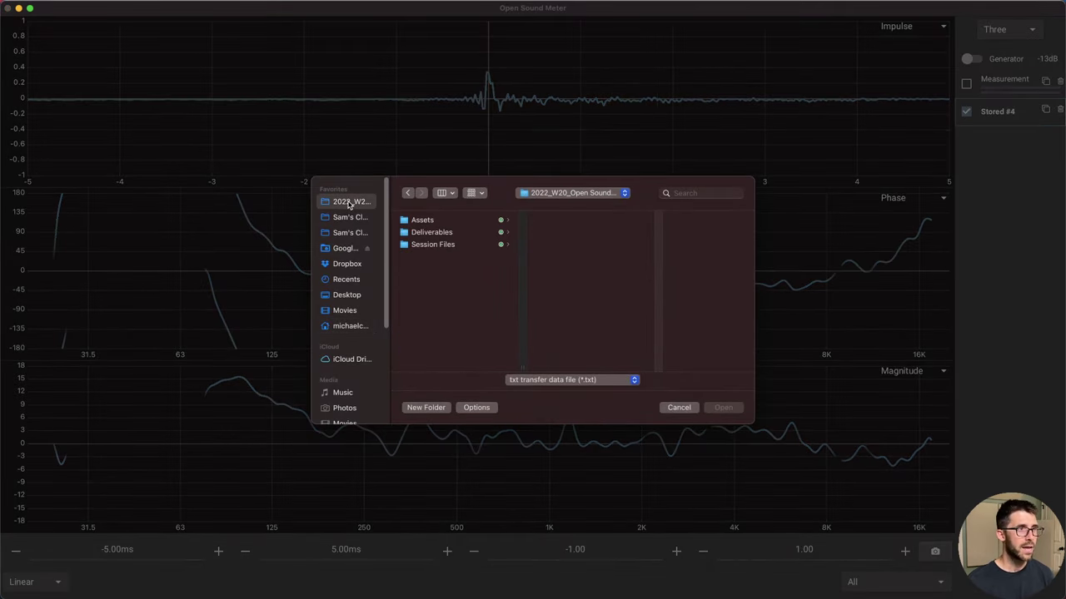
left_click(444, 221)
key("Right")
key("Down")
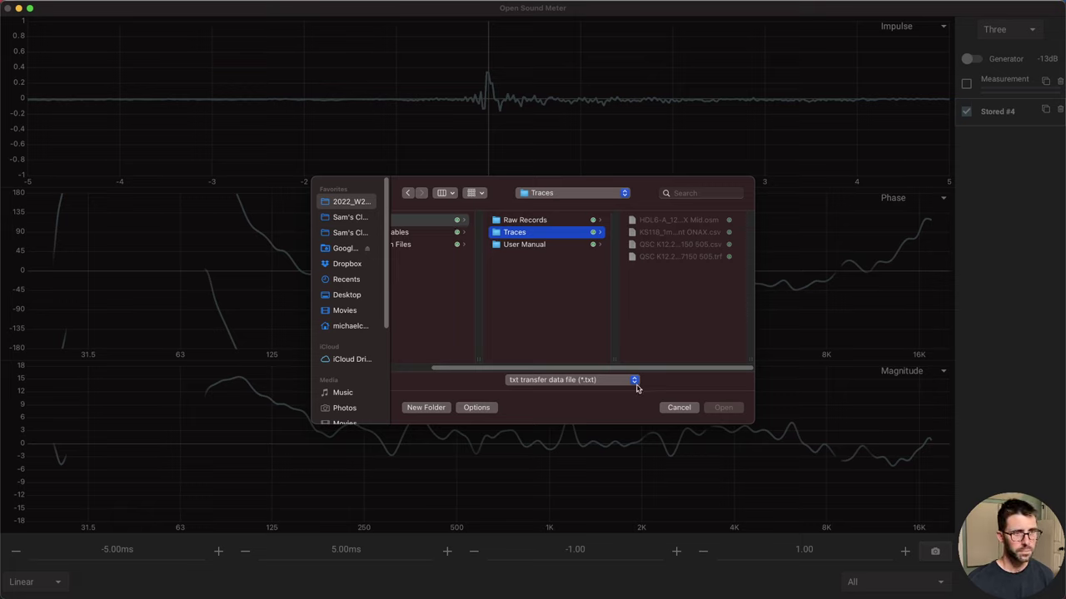
left_click(599, 379)
left_click(598, 393)
left_click(703, 232)
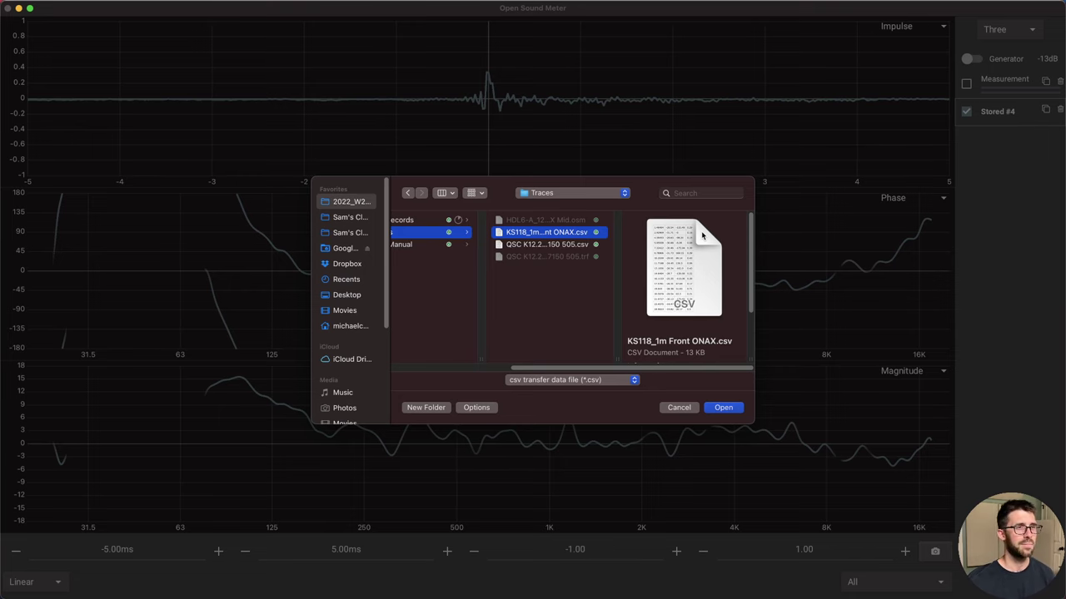
key("Return")
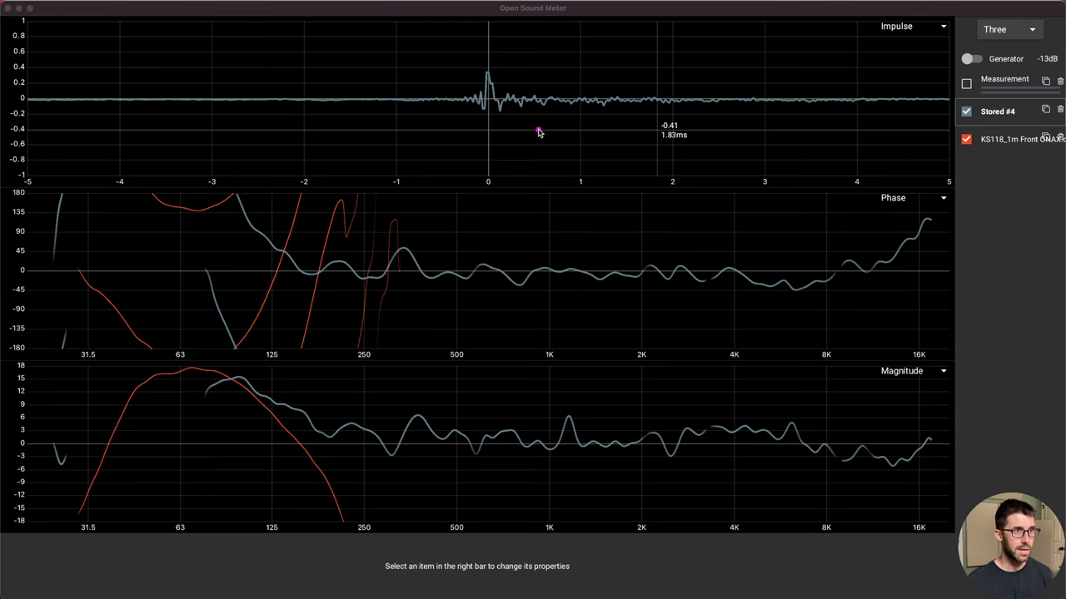
left_click_drag(444, 35, 543, 168)
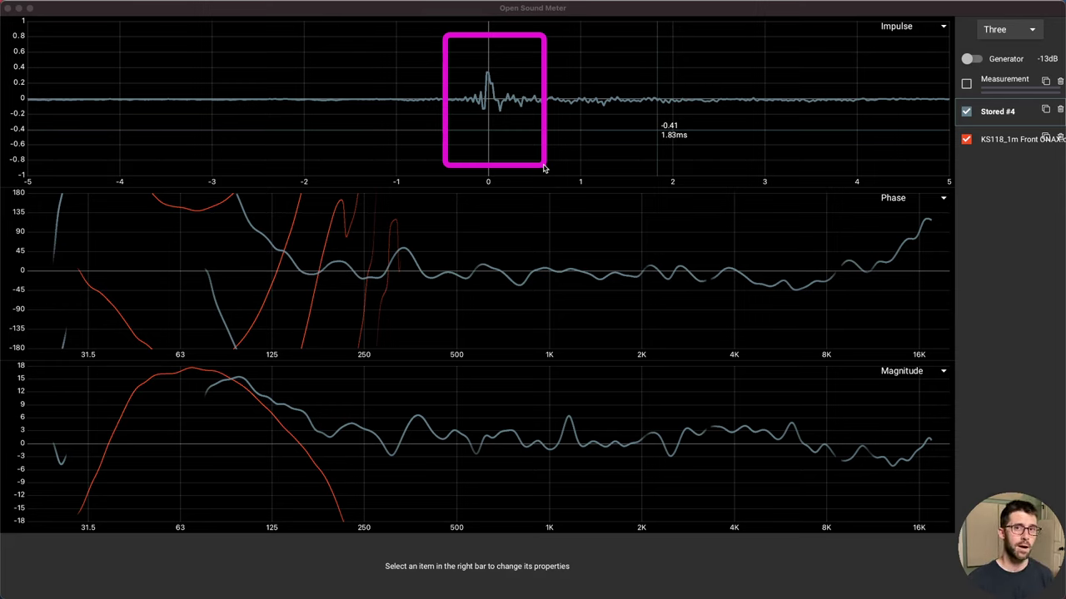
left_click(543, 168)
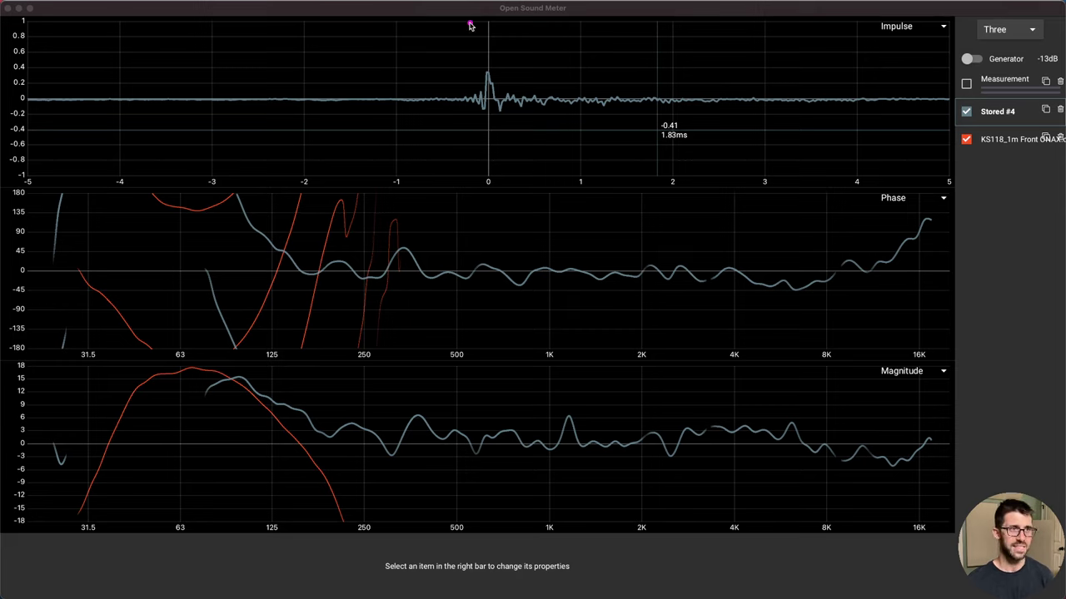
left_click(470, 136)
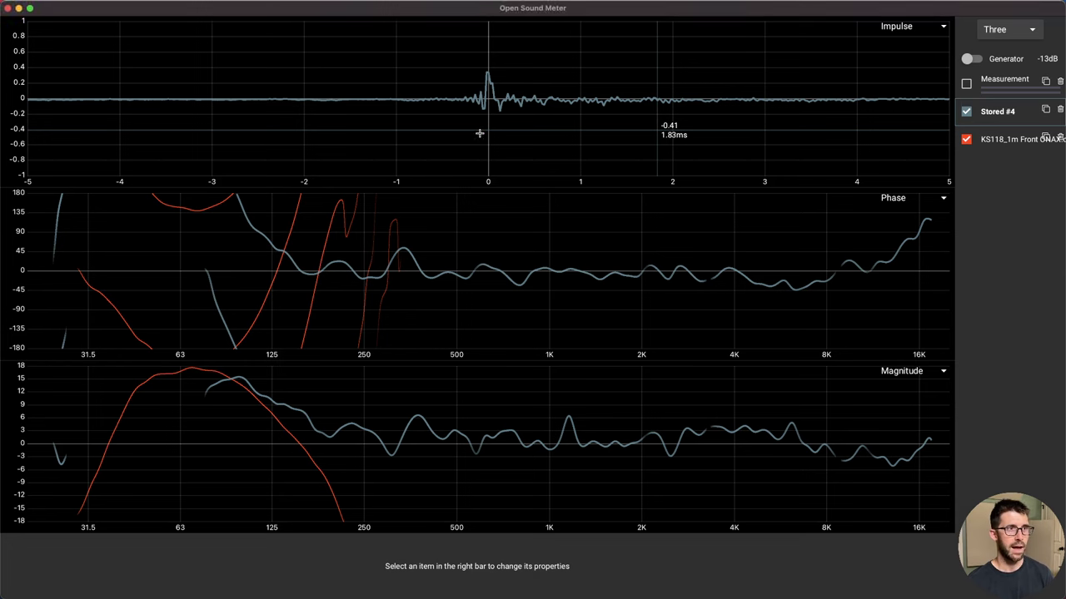
left_click(1004, 115)
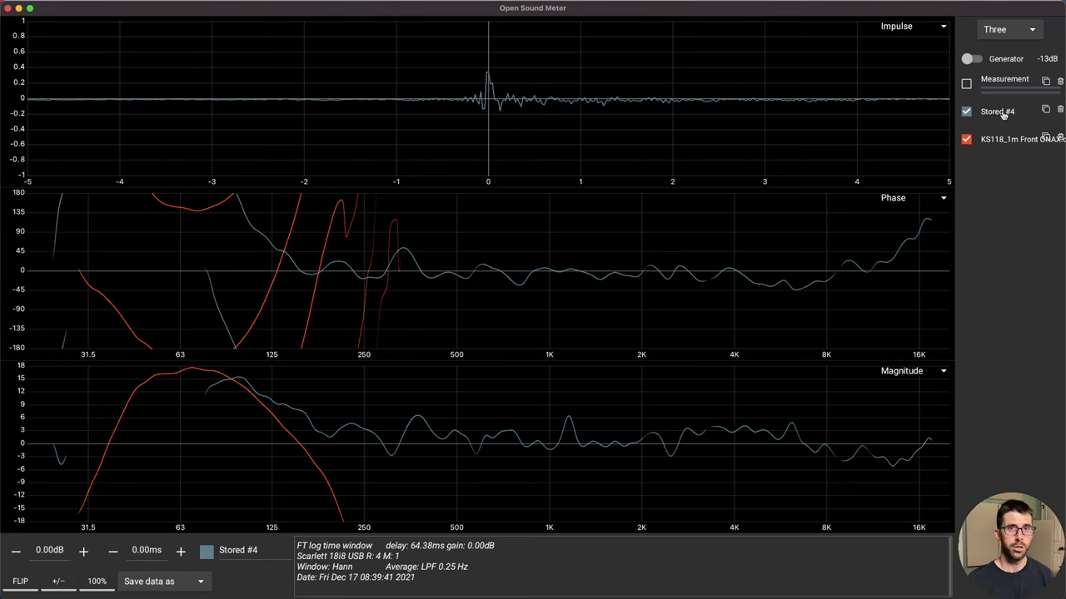
left_click(165, 580)
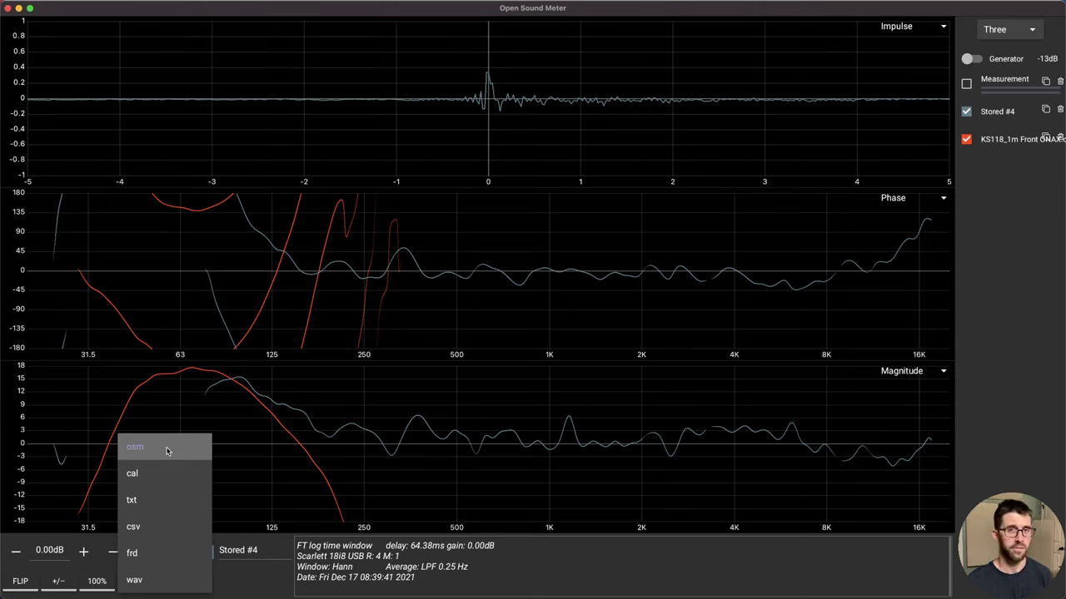
left_click(520, 124)
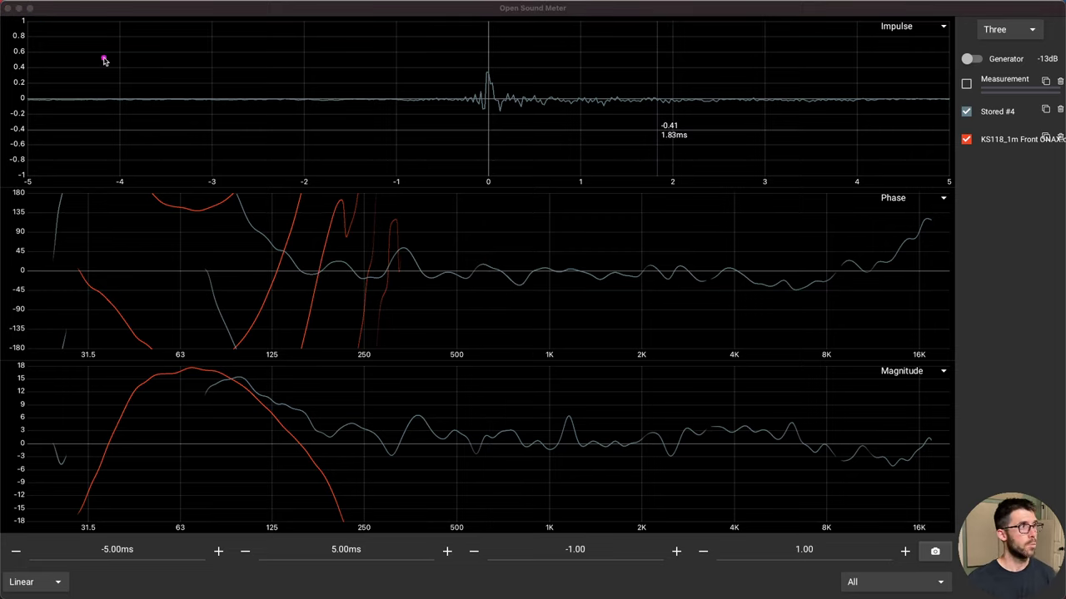
left_click_drag(6, 14, 593, 365)
mouse_move(681, 413)
left_mouse_down()
mouse_move(999, 552)
mouse_move(963, 545)
mouse_move(958, 530)
left_mouse_up()
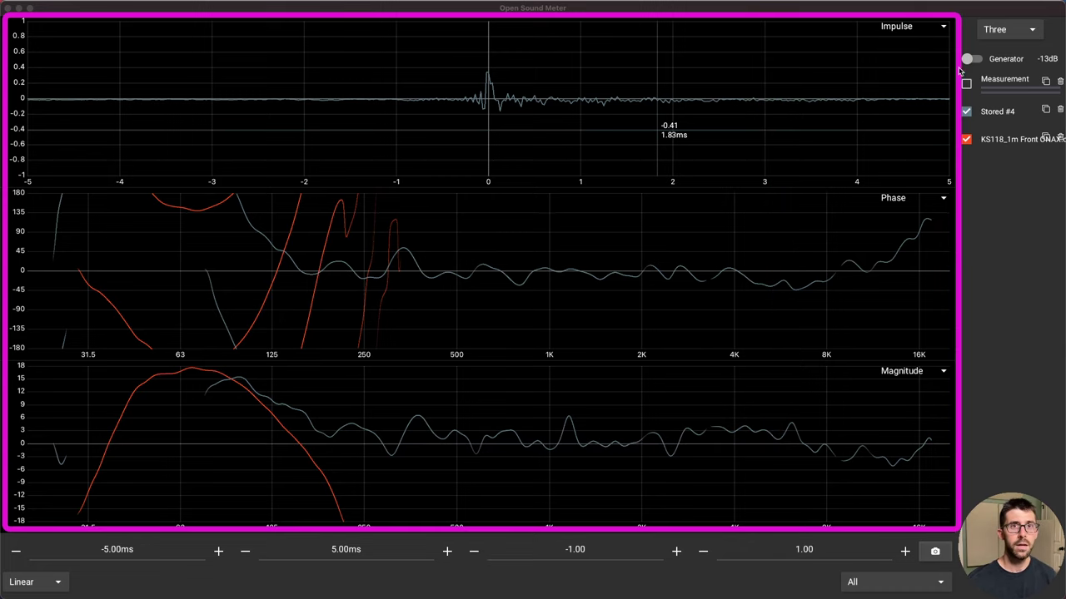
mouse_move(960, 16)
left_mouse_down()
mouse_move(993, 118)
mouse_move(1063, 591)
left_mouse_up()
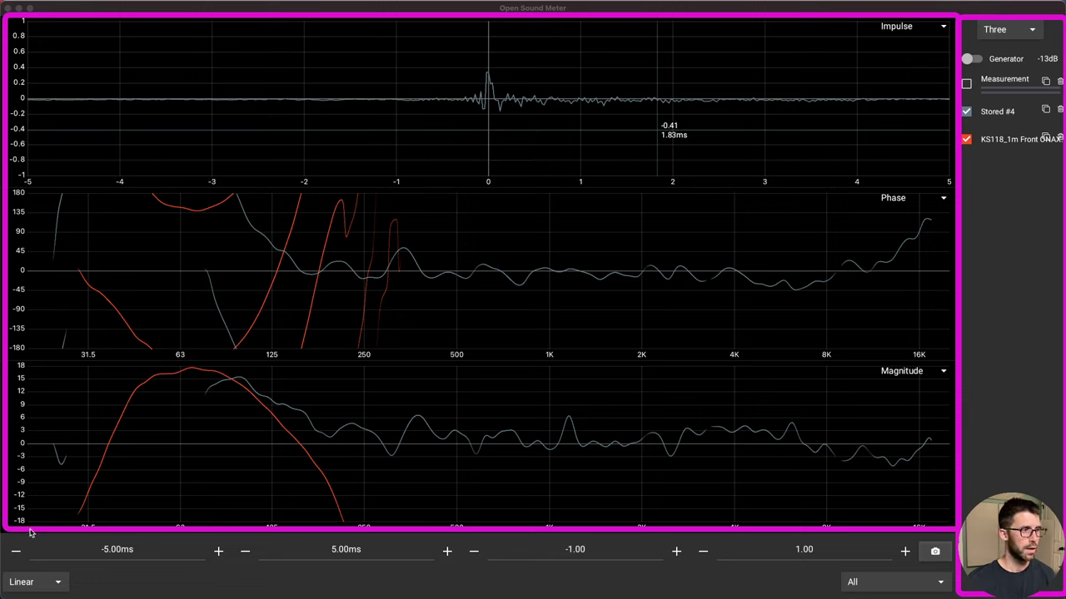
left_click_drag(4, 533, 952, 596)
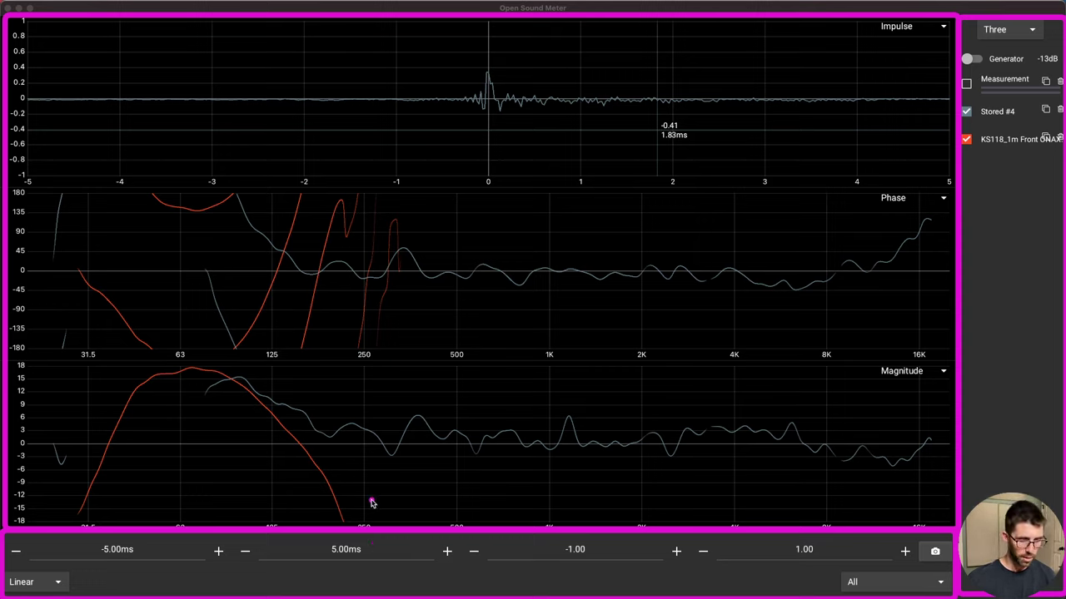
left_click(920, 29)
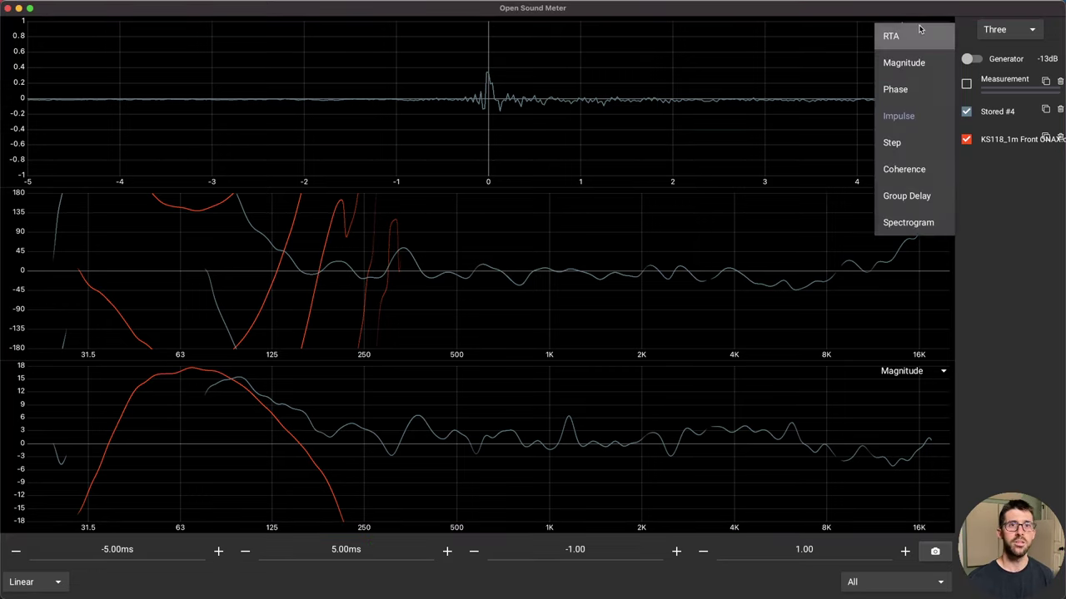
left_click(907, 63)
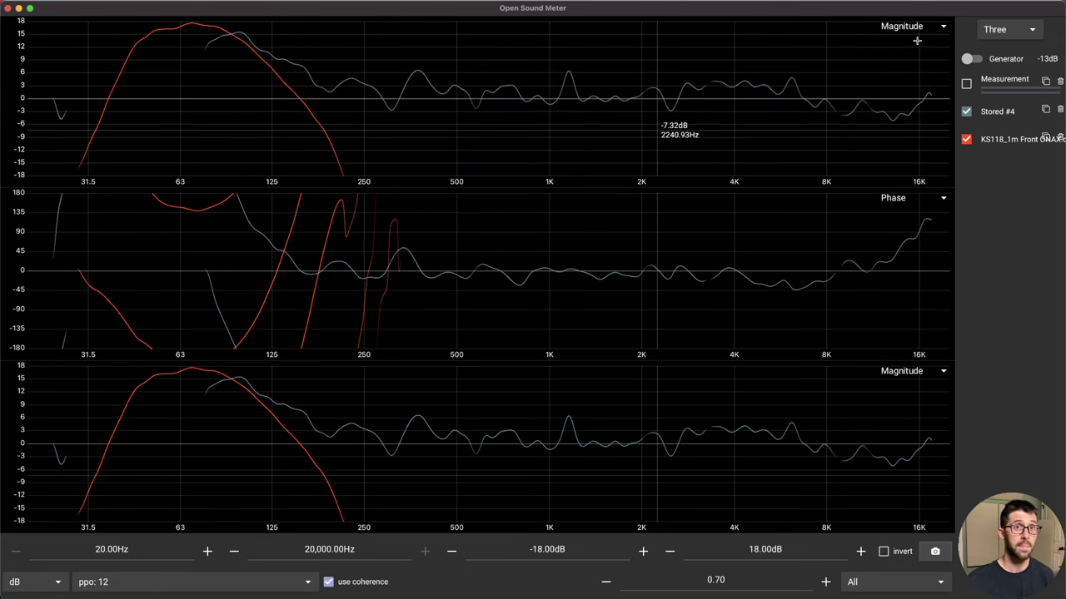
left_click(916, 28)
left_click(905, 117)
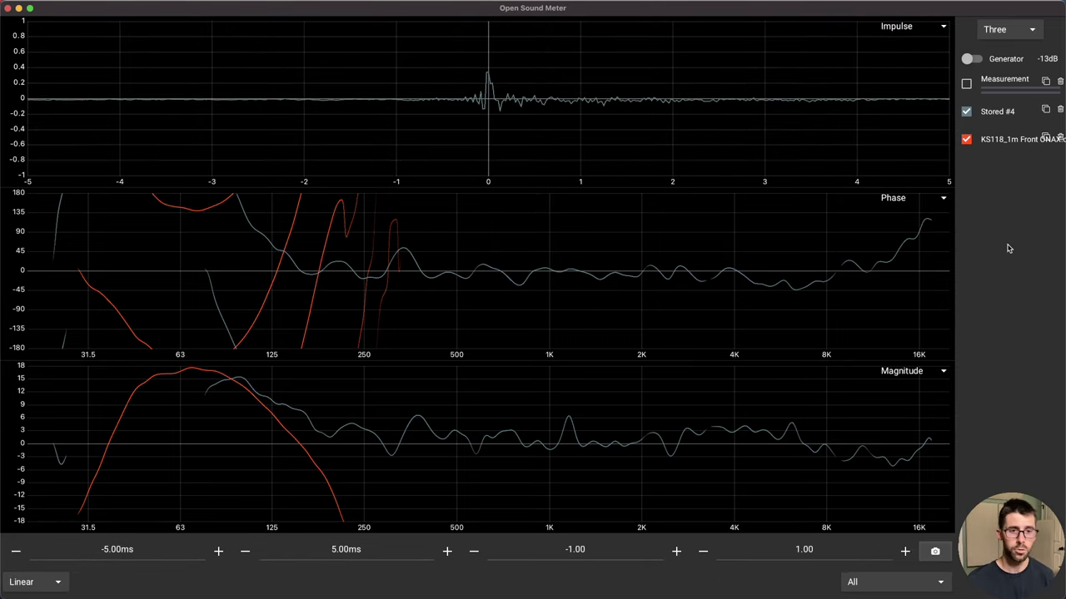
left_click(1029, 23)
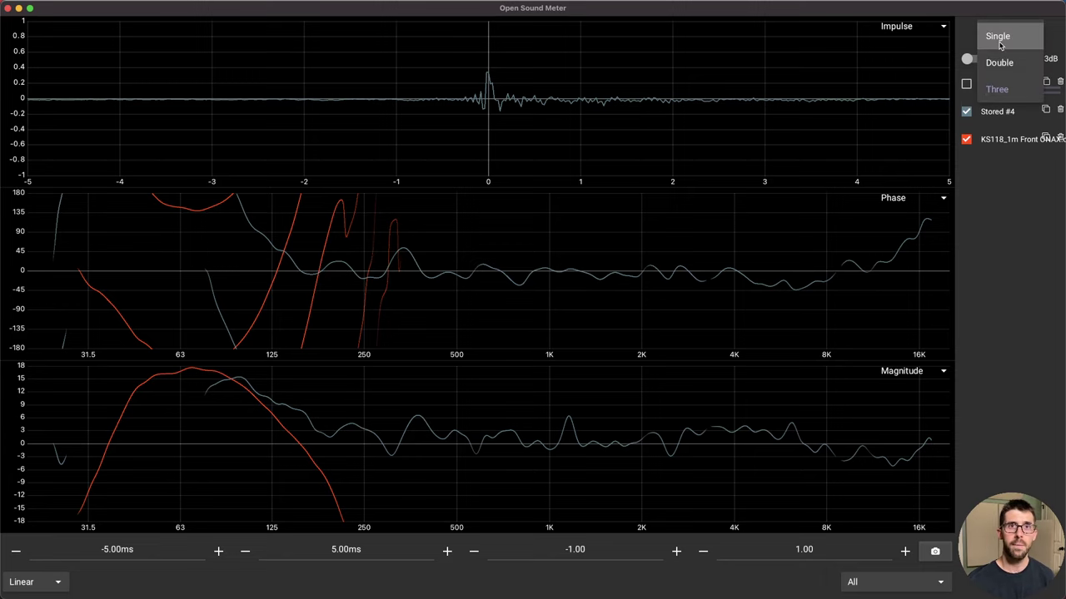
left_click(998, 36)
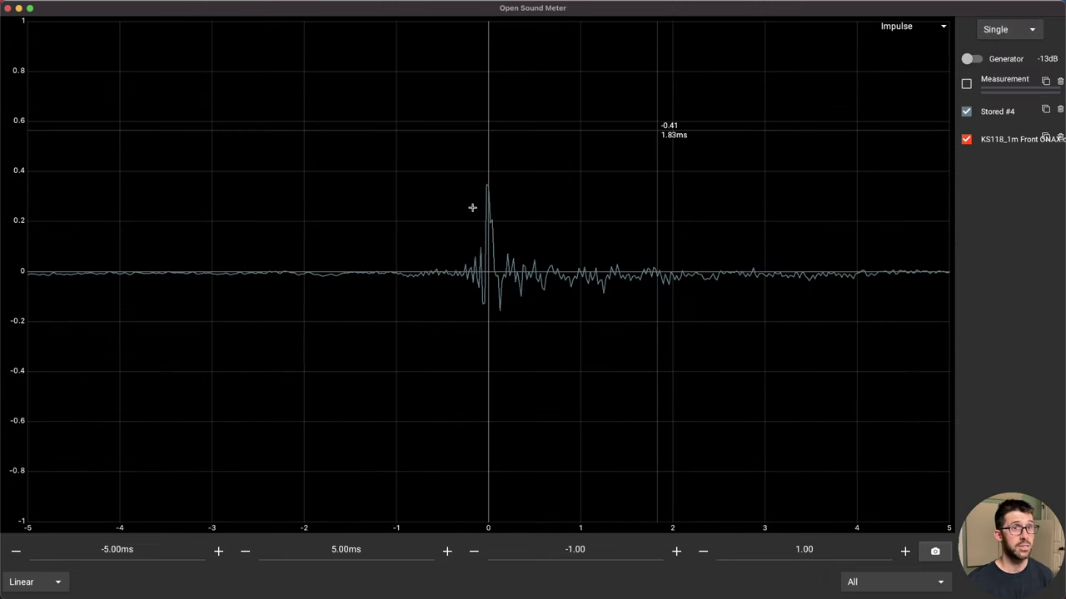
key("Down")
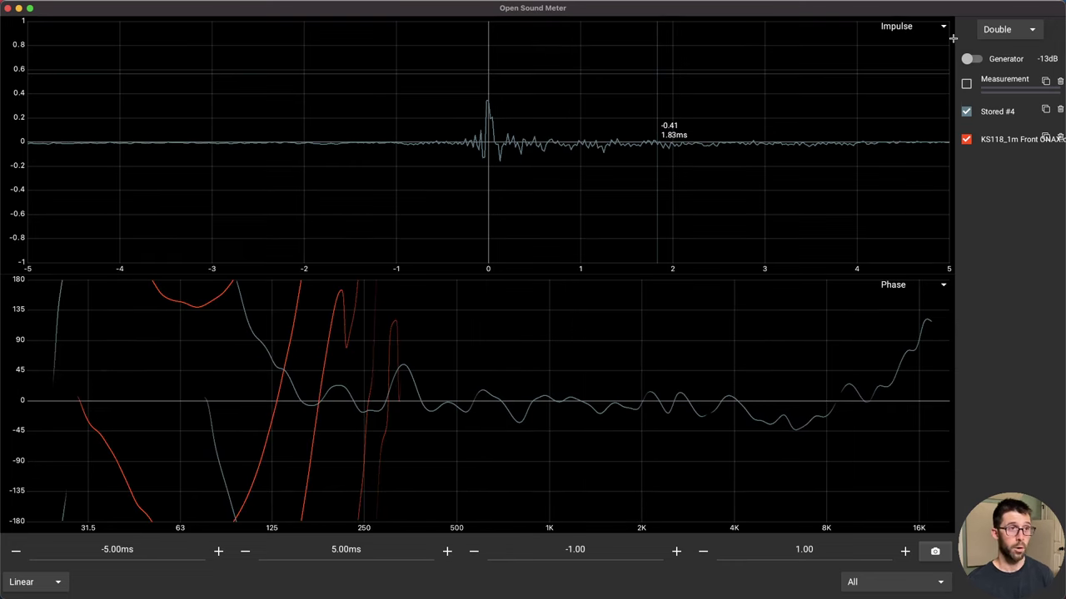
key("Down")
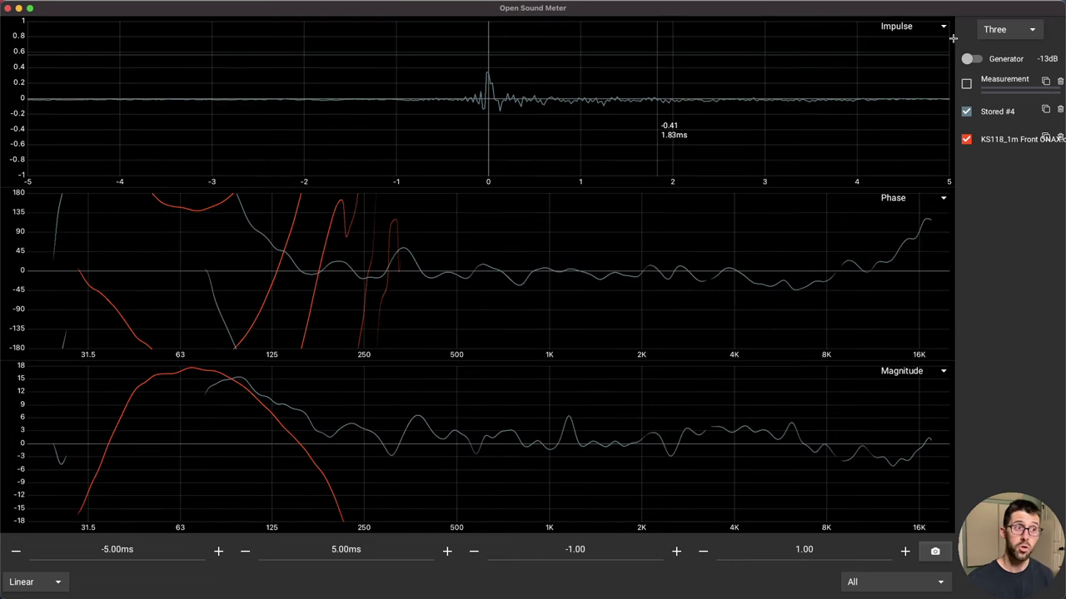
double_click(864, 83)
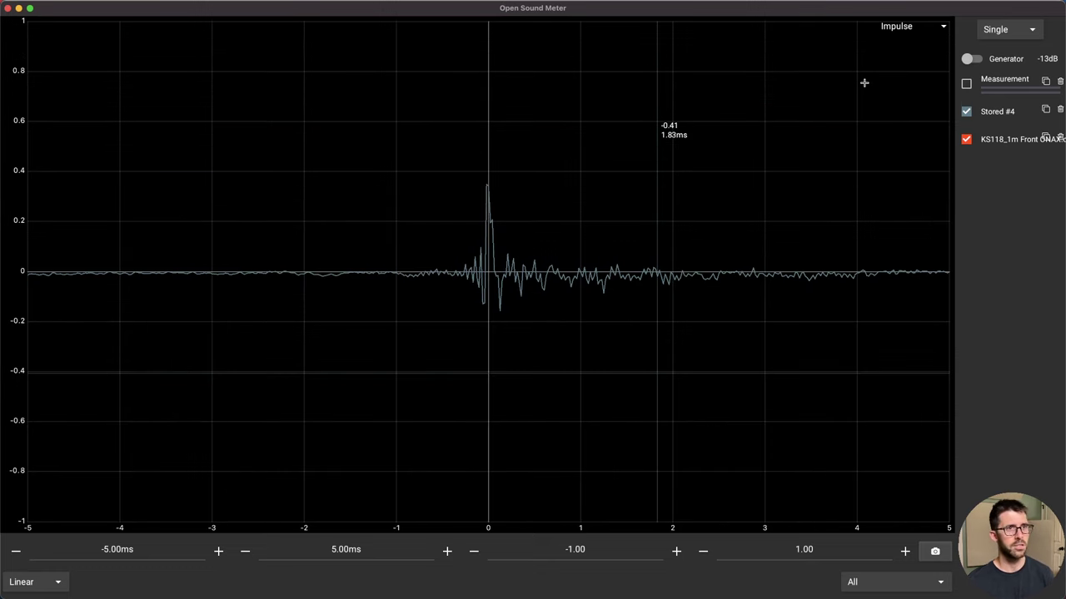
double_click(864, 83)
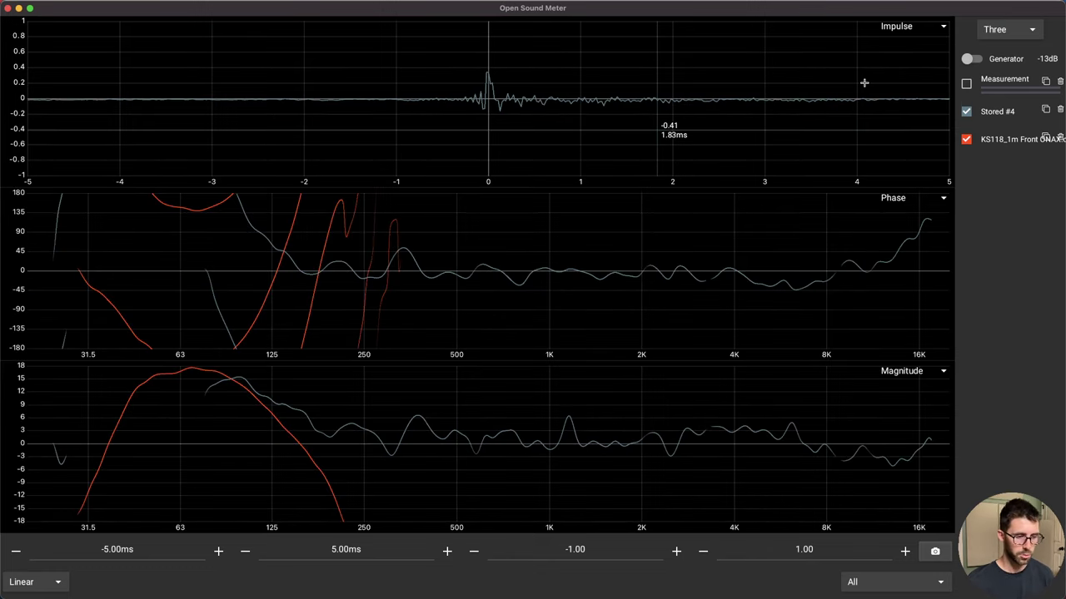
Step: Review the Phase and Impulse graph settings, the stored KS118 trace, then the Magnitude graph
left_click(600, 229)
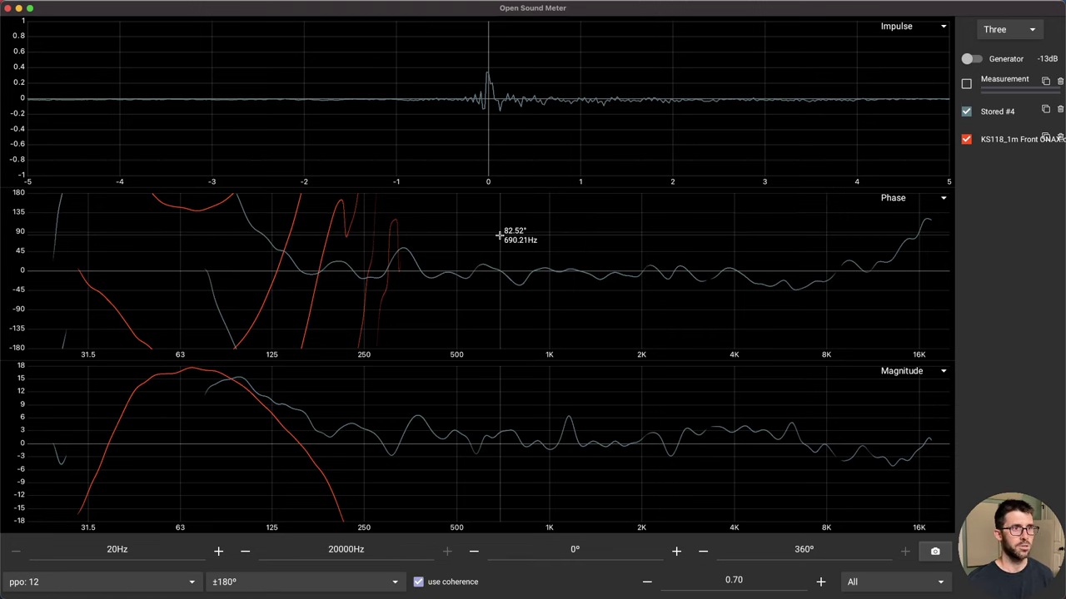
left_click(514, 70)
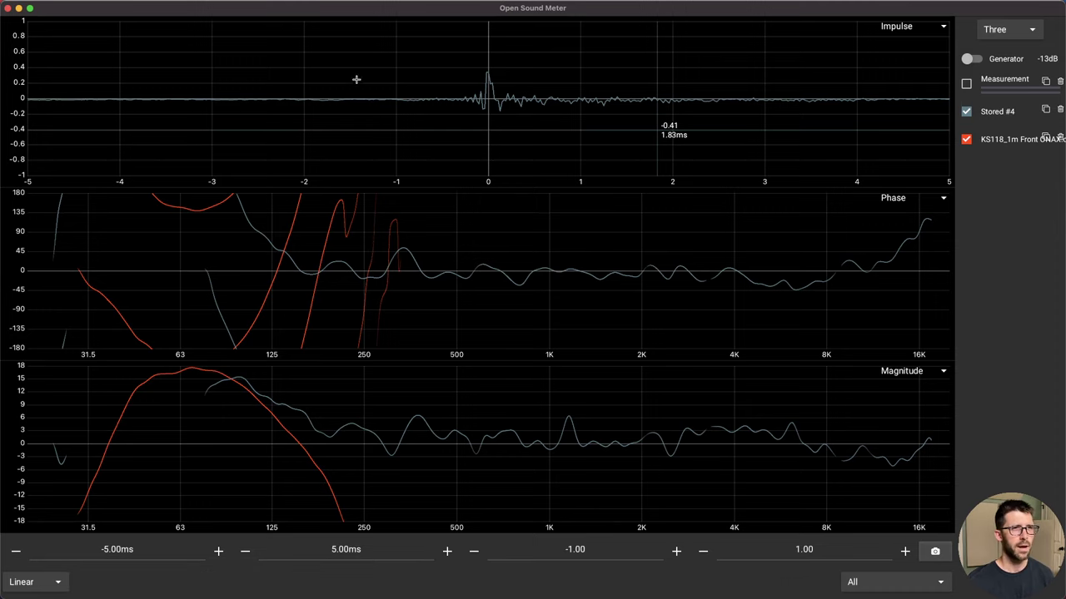
left_click(664, 257)
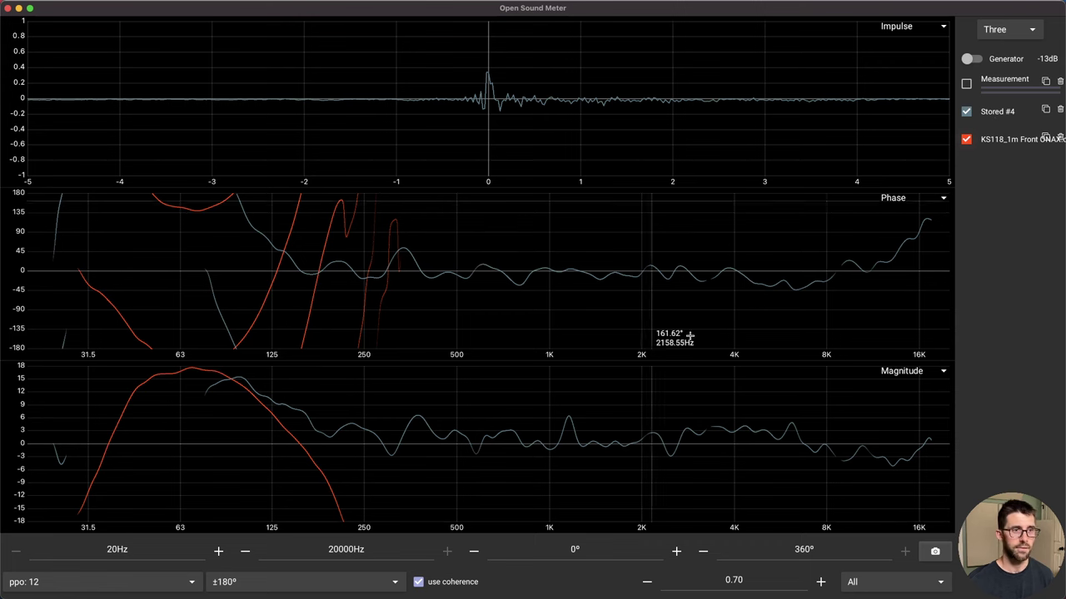
left_click(1012, 139)
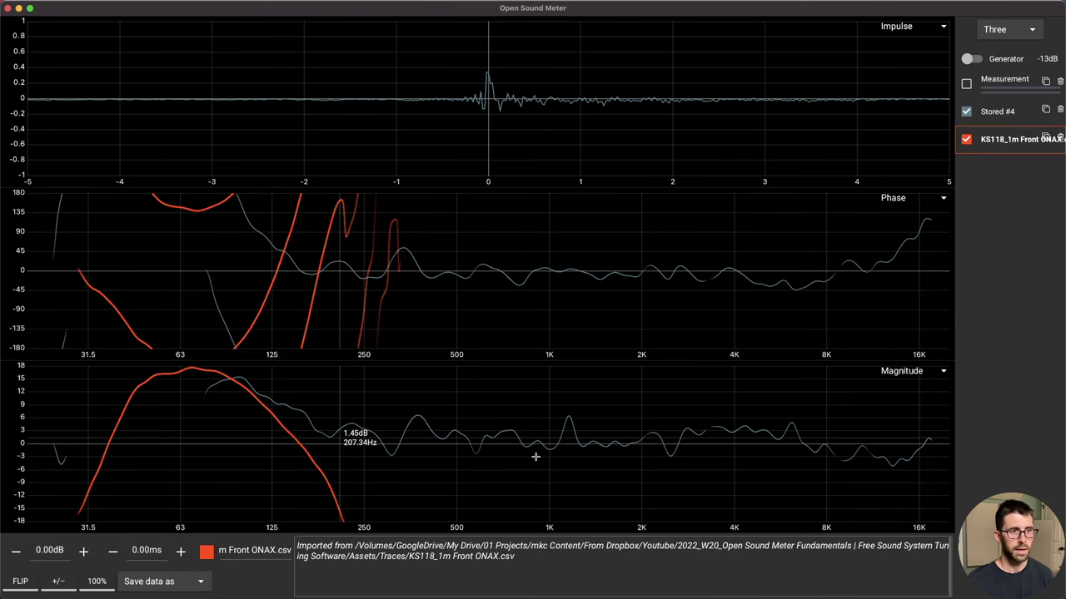
left_click(239, 409)
left_click(239, 410)
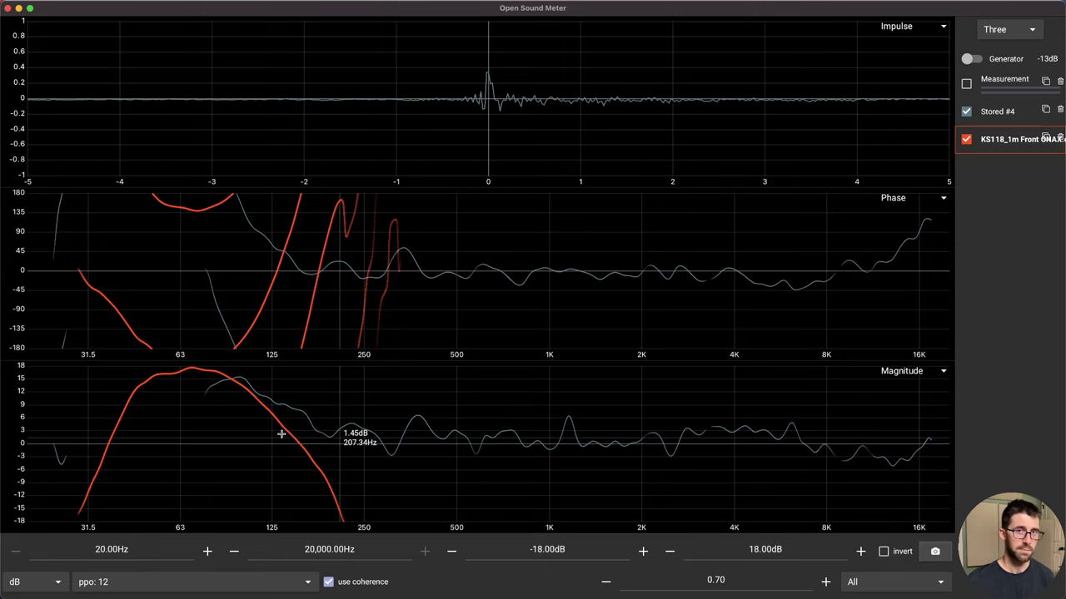
Step: Check the graph layout list and keep the three-graph layout
left_click(1003, 30)
left_click(997, 36)
left_click(999, 38)
left_click(997, 89)
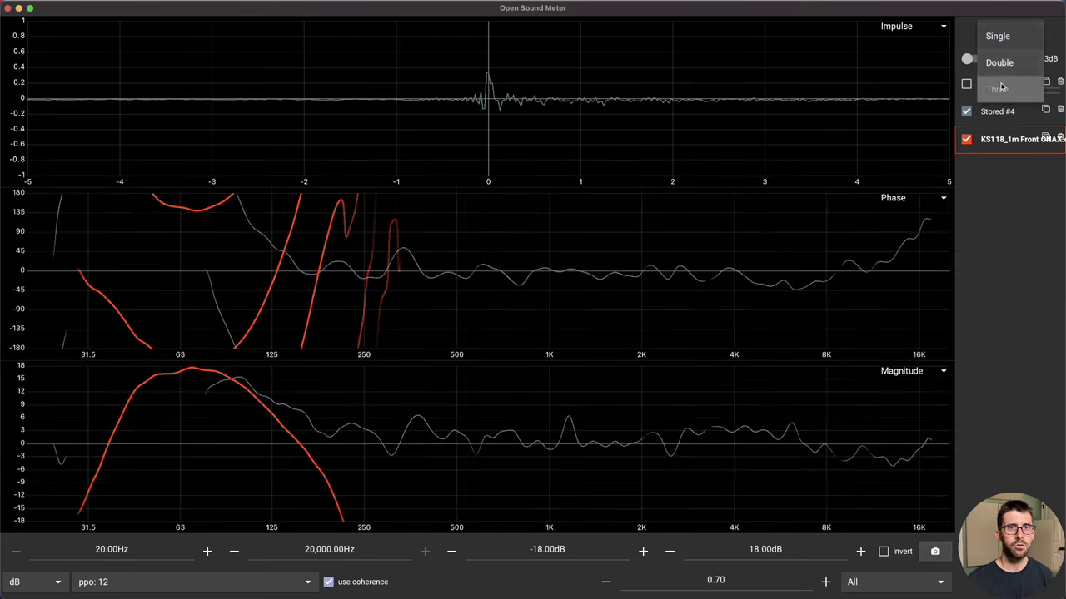
Step: Show the signal generator, raise its gain to -12 dB and keep Pink noise
left_click(1005, 60)
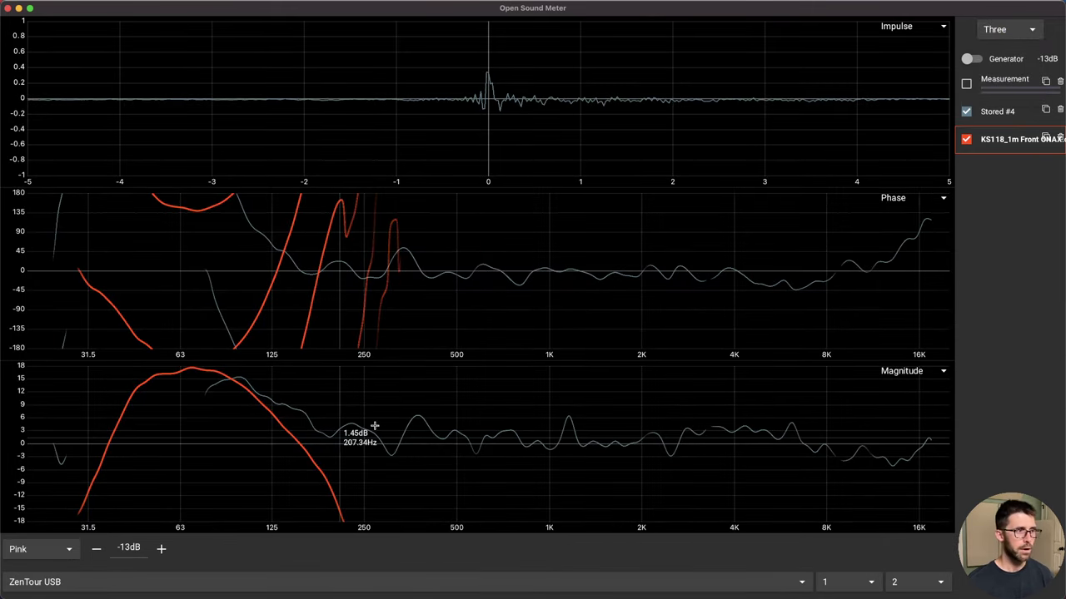
left_click(96, 549)
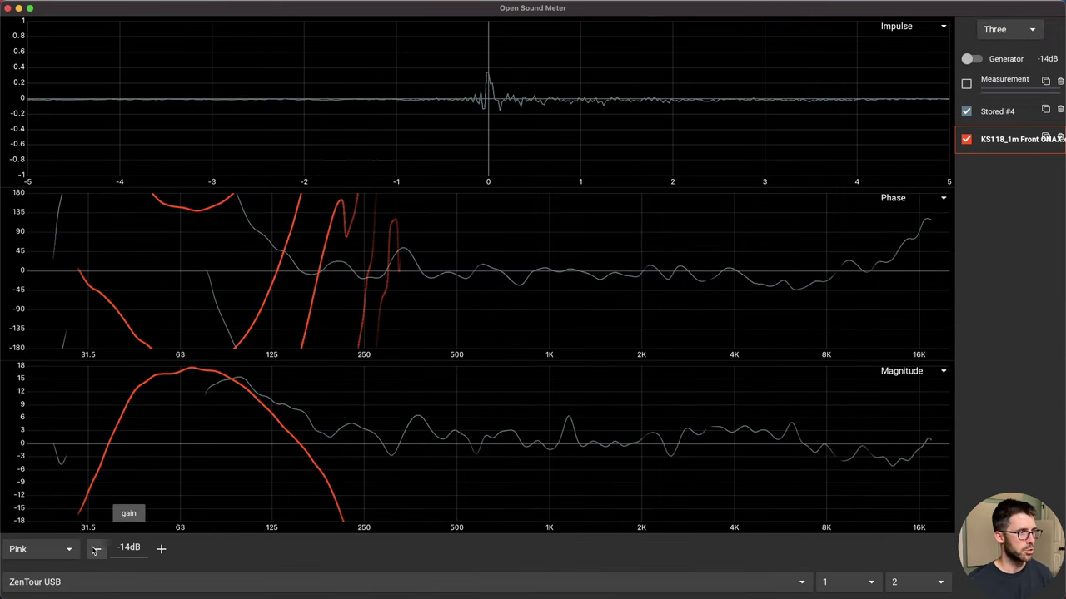
left_click(47, 550)
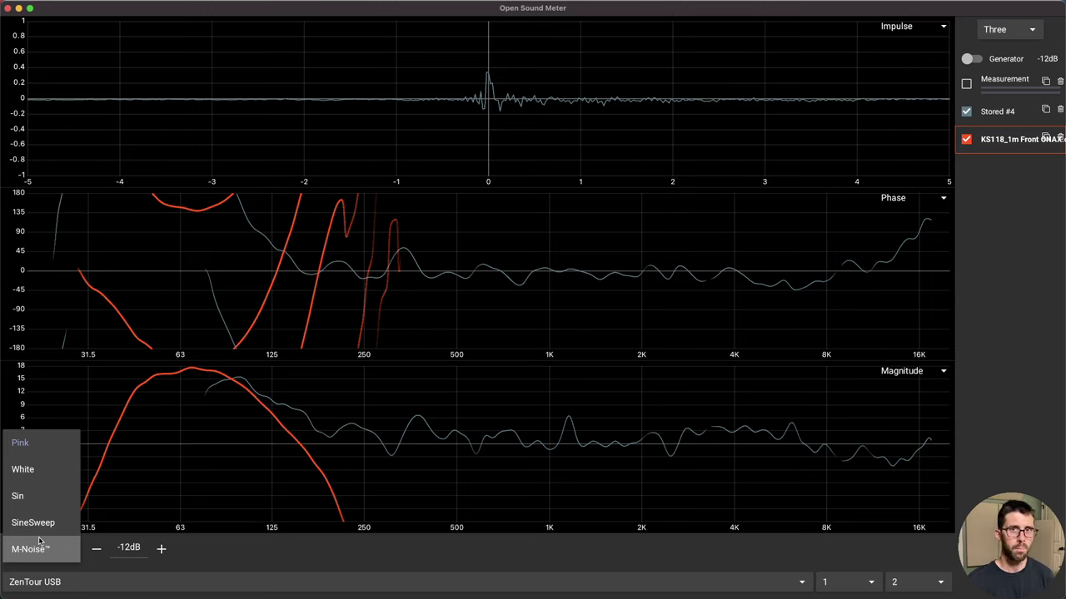
left_click(233, 552)
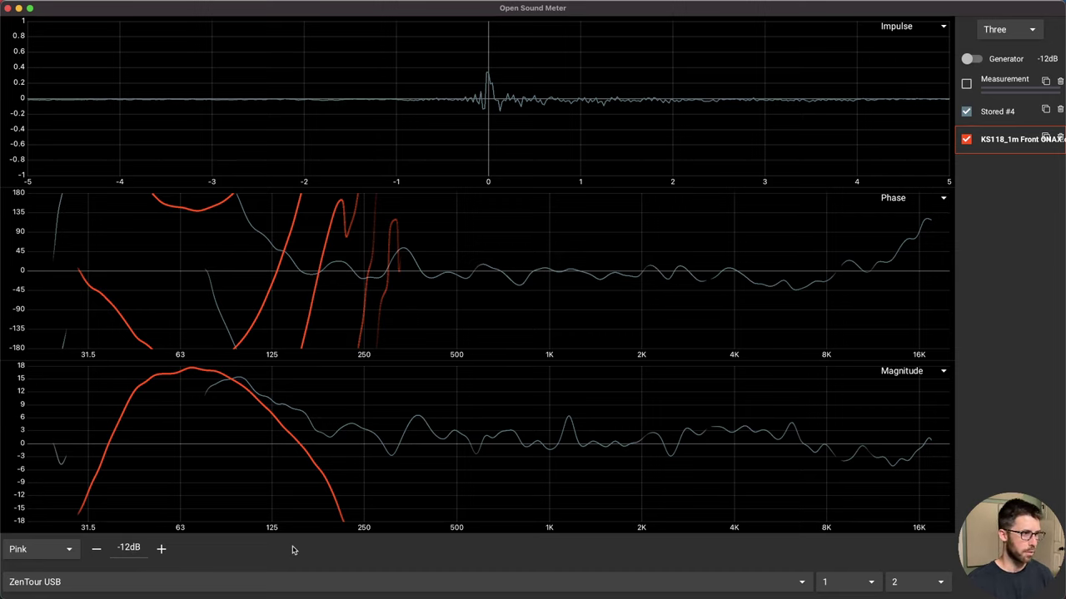
Step: Confirm the generator output stays on ZenTour USB, channel 1
left_click(746, 588)
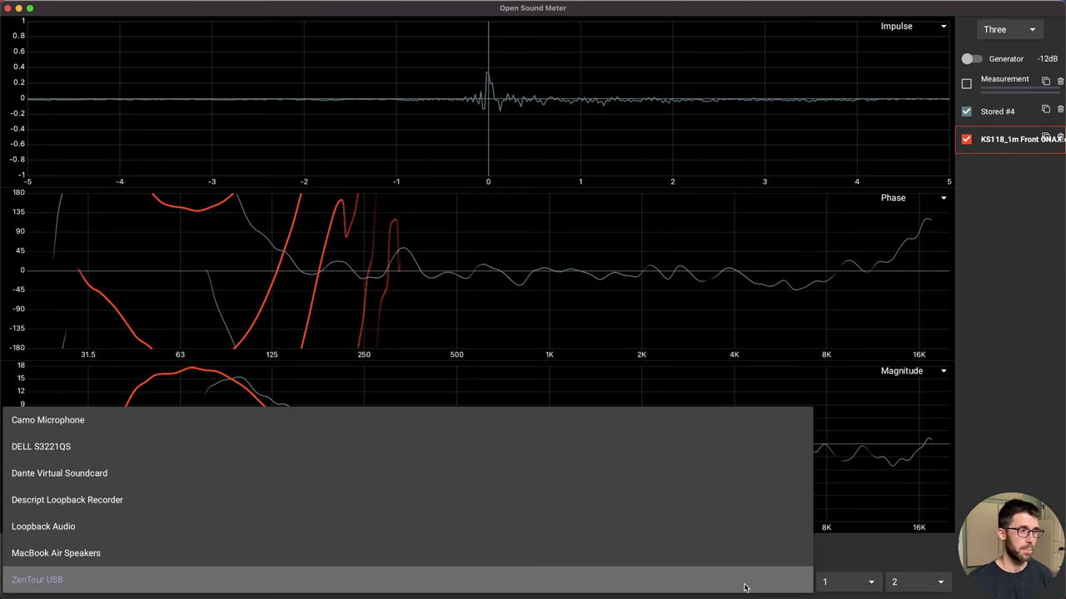
left_click(731, 587)
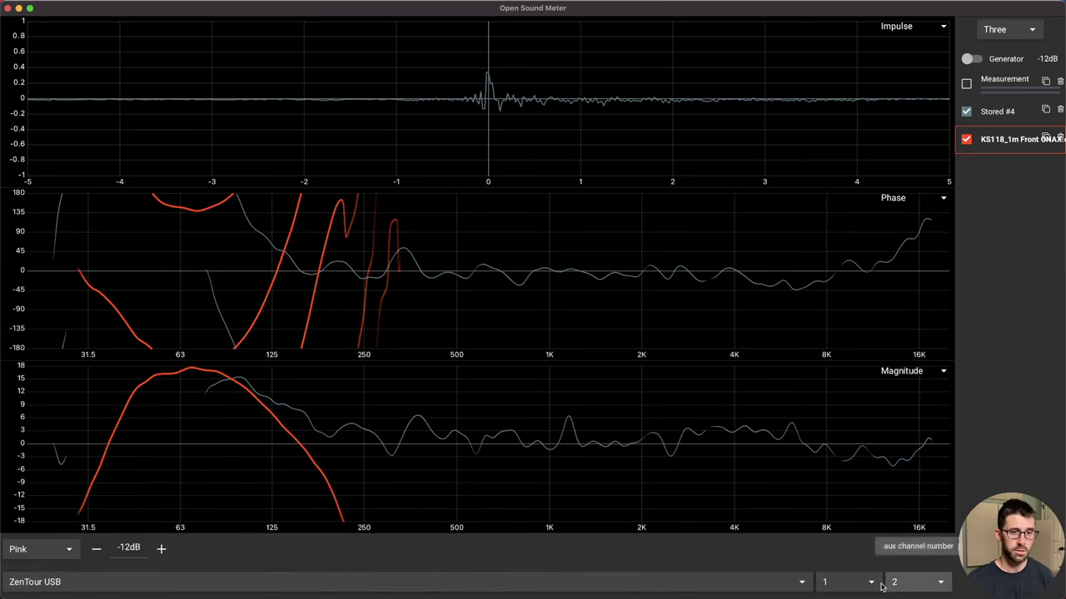
left_click(848, 582)
left_click(939, 546)
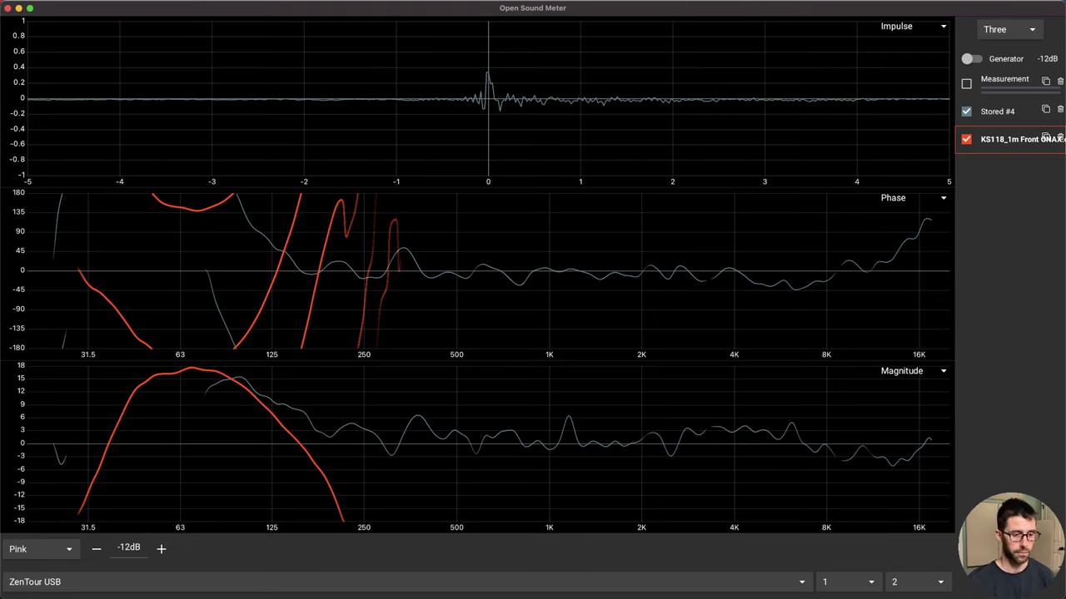
Step: Enable the live Loopback Audio measurement, return polarity to normal, and reset its averaging buffers
left_click(1005, 79)
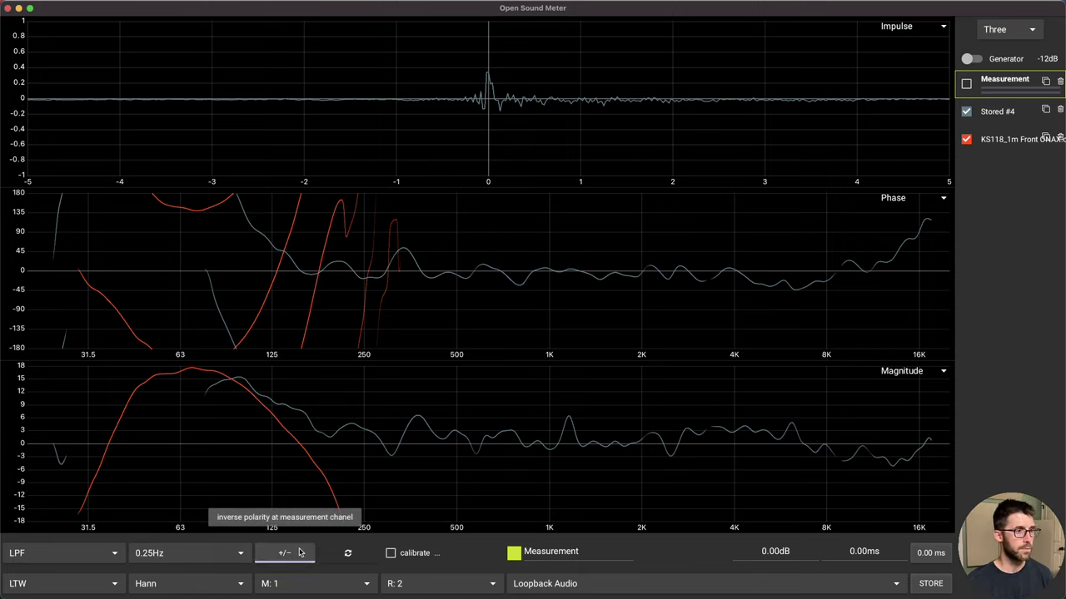
left_click(966, 83)
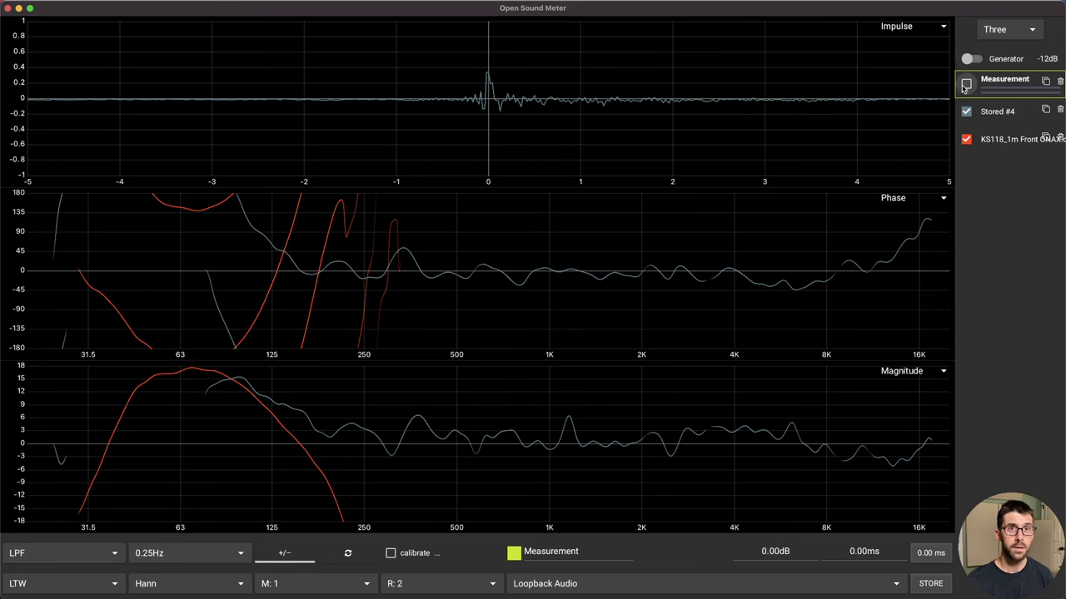
left_click(302, 555)
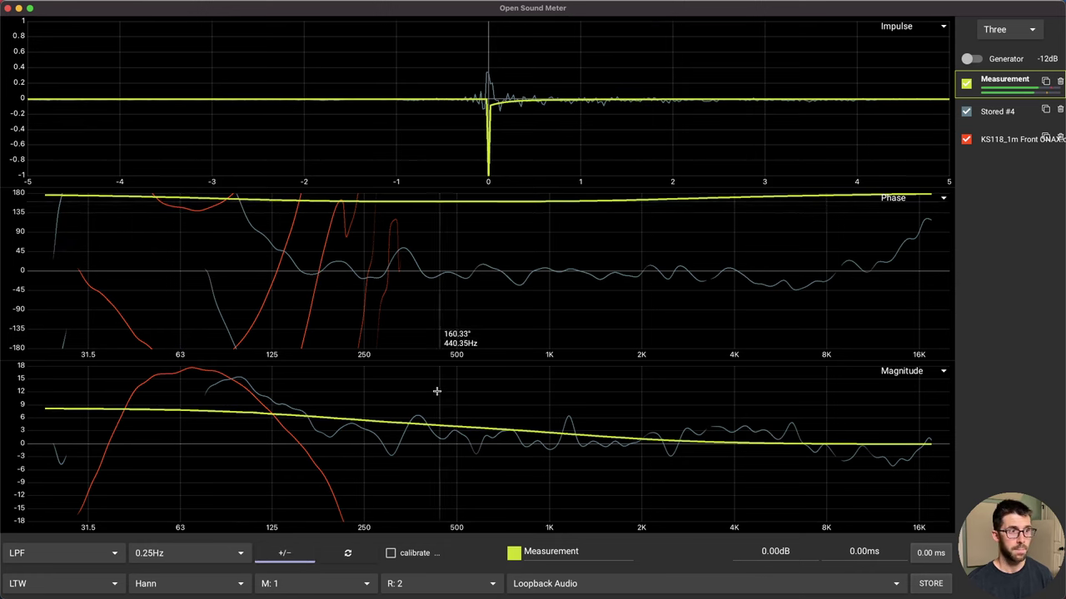
left_click(293, 553)
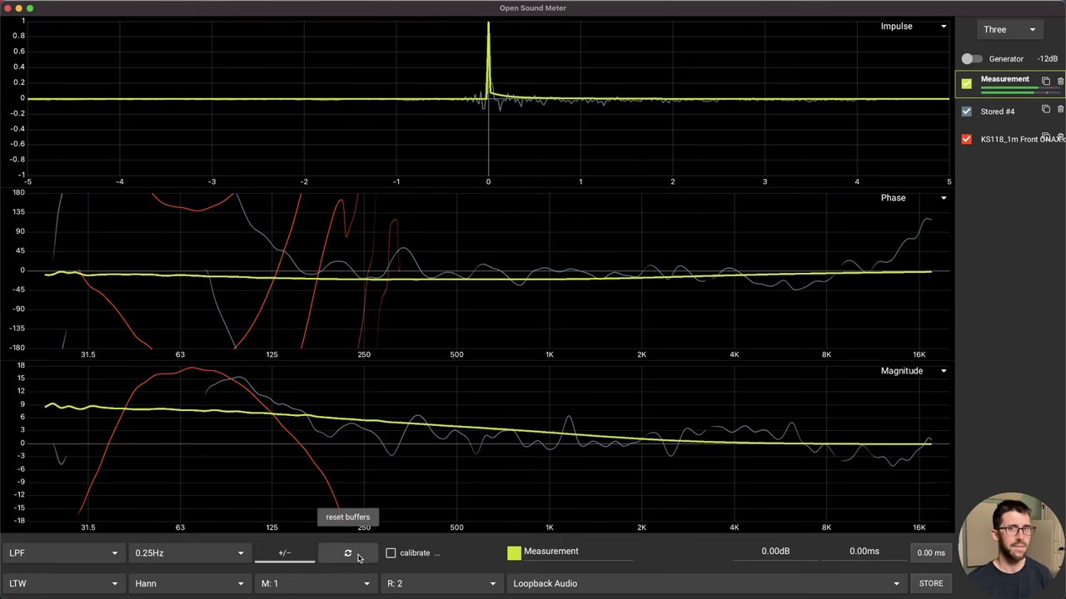
left_click(358, 558)
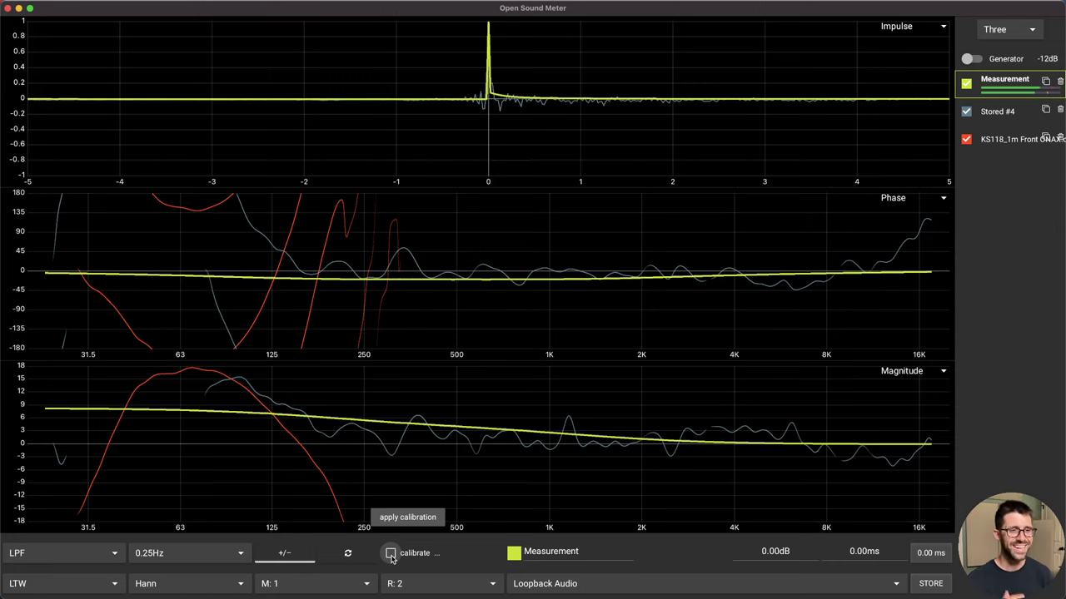
Step: Rename the live measurement to 'Reaper Loopback' and make its trace colour yellow
double_click(578, 550)
type("Reaper Loopback")
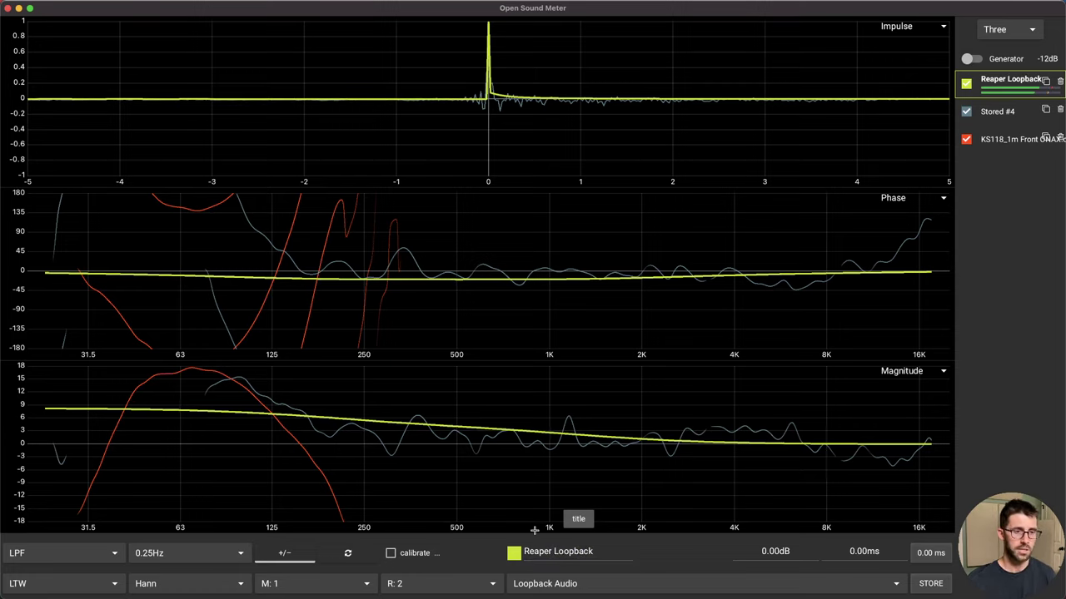
left_click(514, 554)
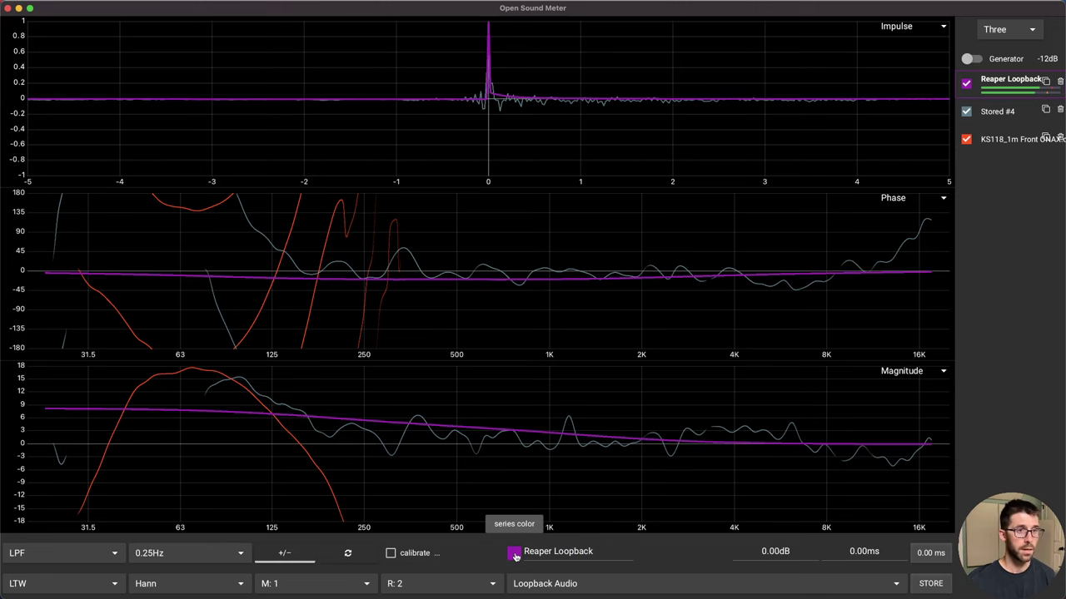
left_click(515, 555)
left_click(516, 555)
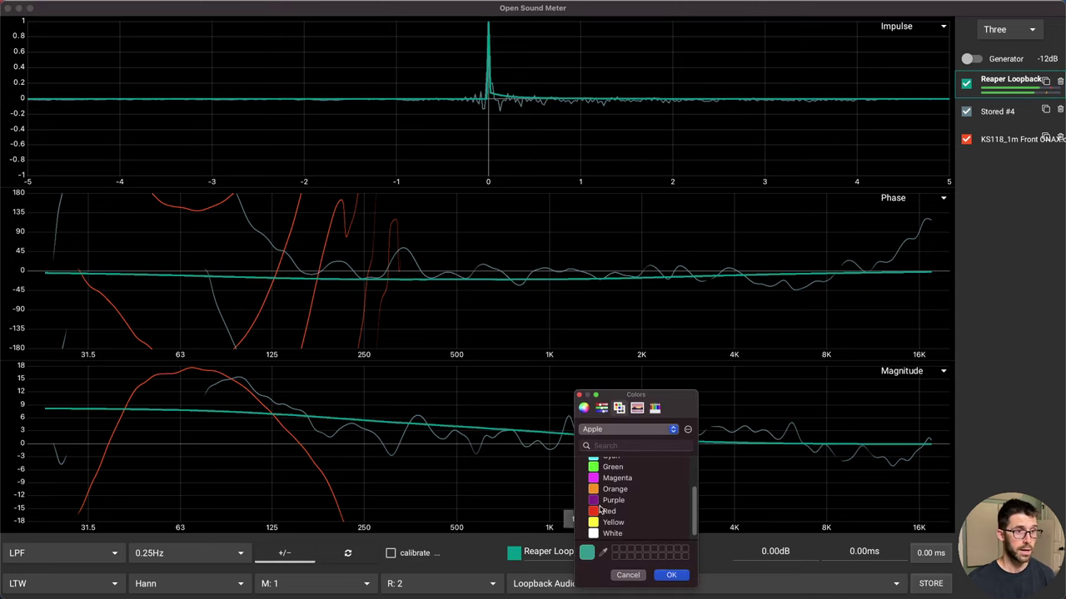
left_click(613, 523)
left_click(672, 575)
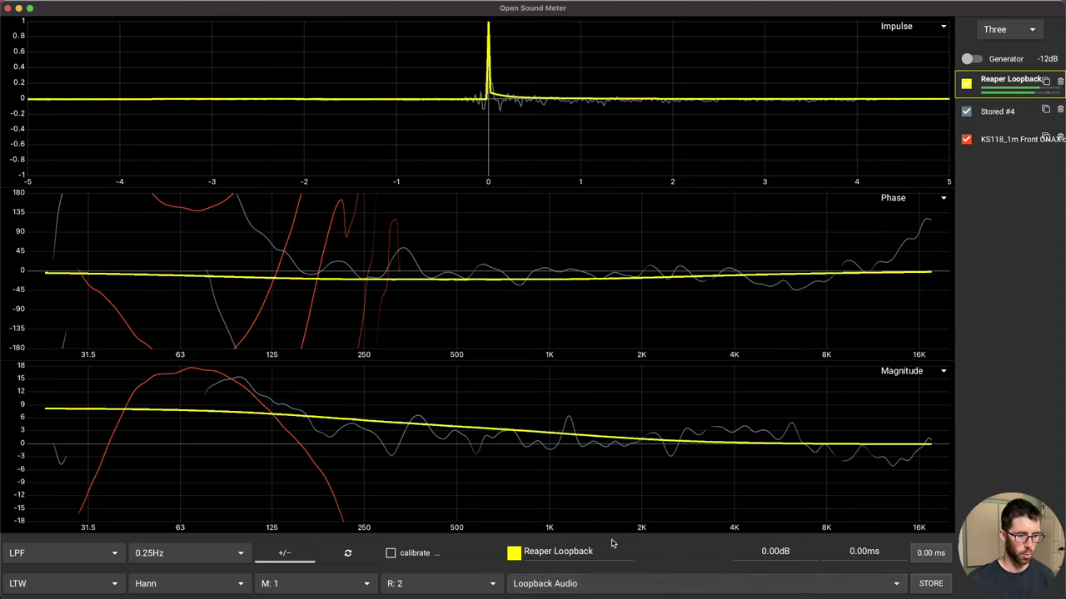
Step: Set the Reaper Loopback gain to 0.00 dB
scroll(773, 551, "up", 3)
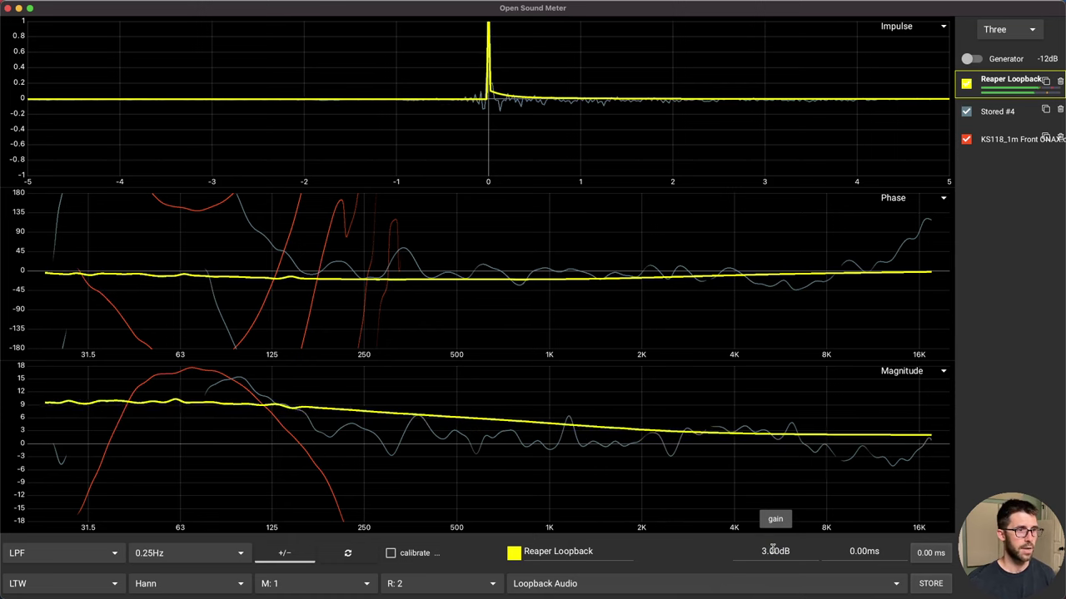
left_click(801, 552)
type("0")
key("Return")
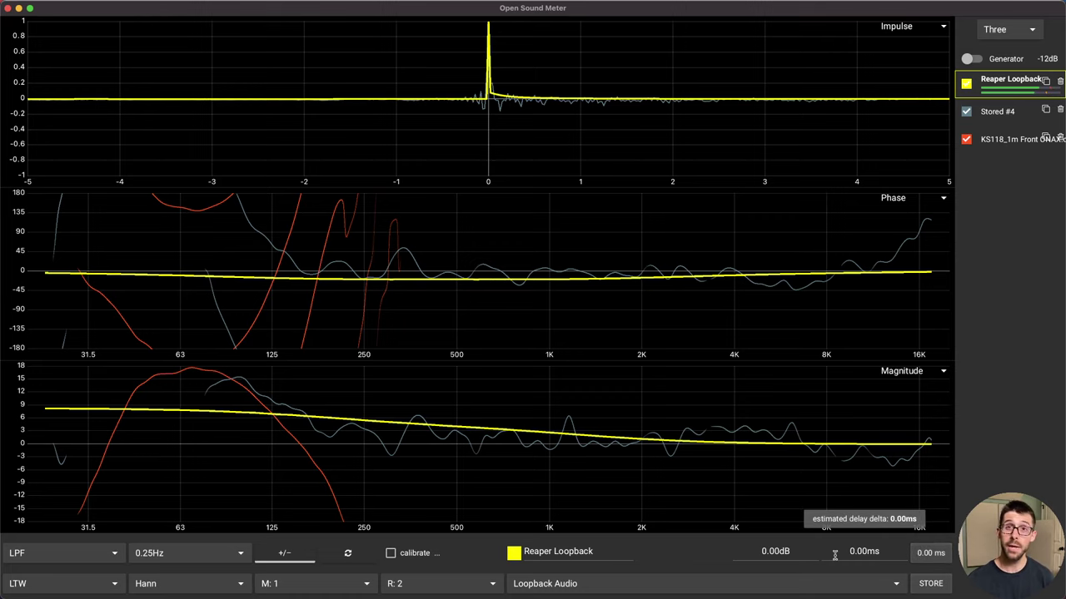
Step: Read the estimated delay between measurement and reference, showing 0.00 ms
left_click(937, 554)
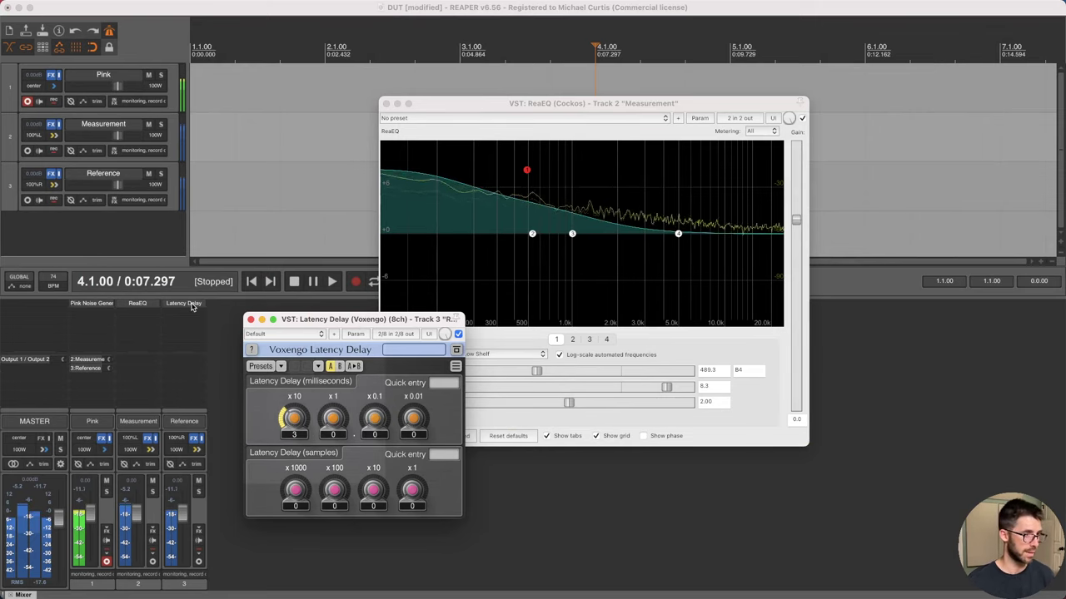
Step: Switch from REAPER back to Open Sound Meter, now estimating a 30 ms delay
key("super+Tab")
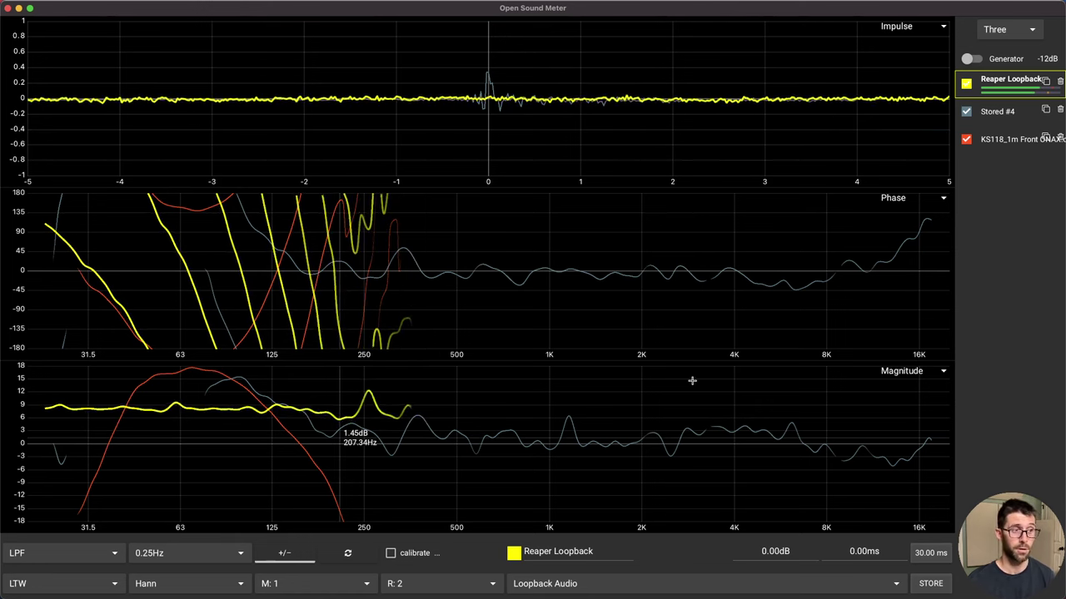
Step: Apply the 30.00 ms estimated delay as compensation to Reaper Loopback
left_click(928, 552)
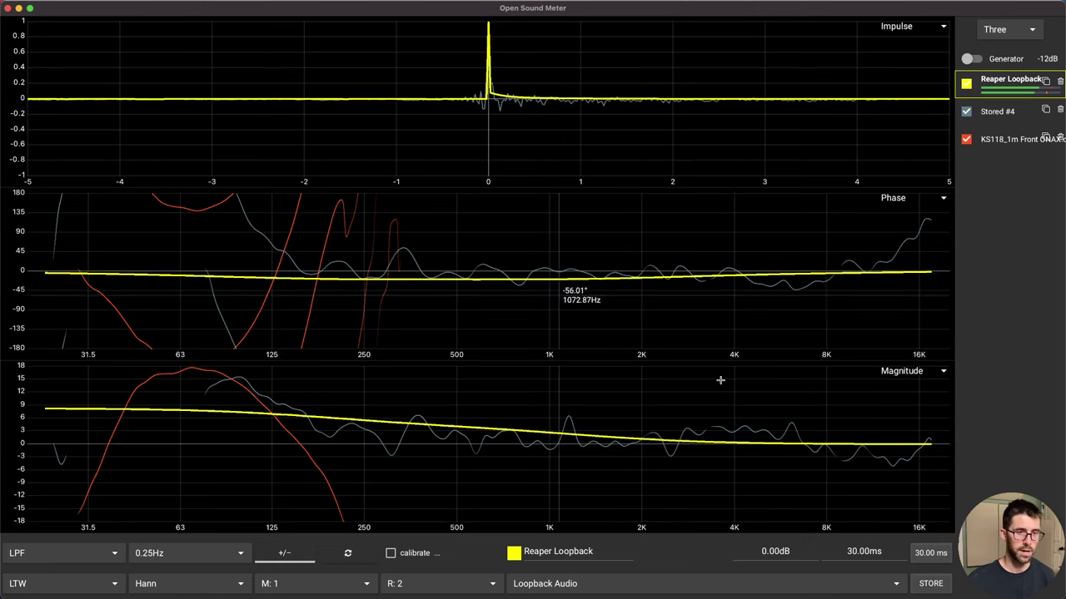
mouse_move(884, 547)
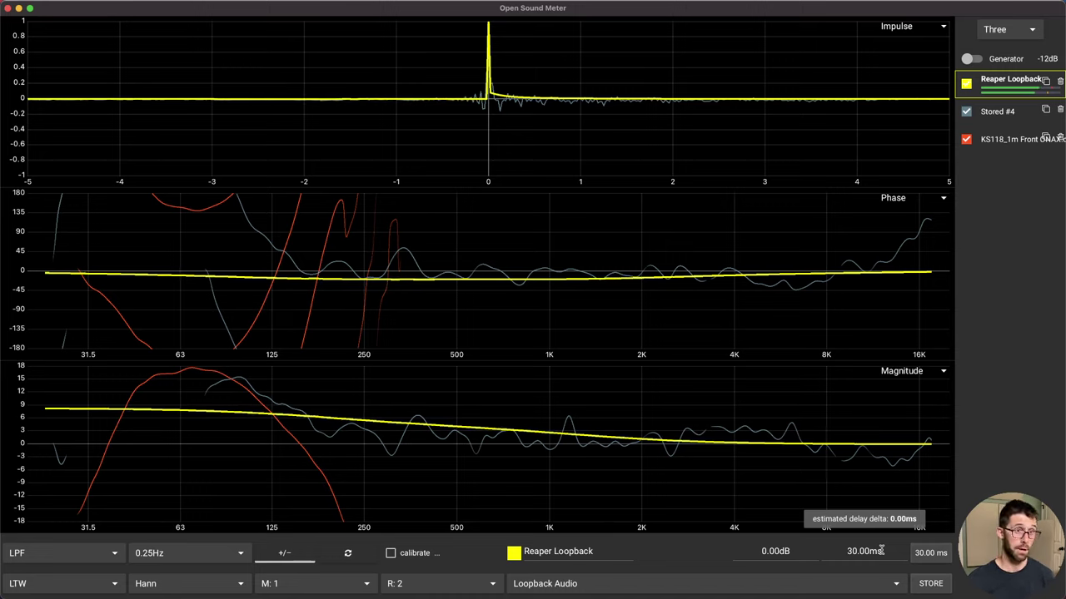
Step: Adjust the Reaper Loopback gain up and back down until it reads 1.00 dB
left_click(785, 553)
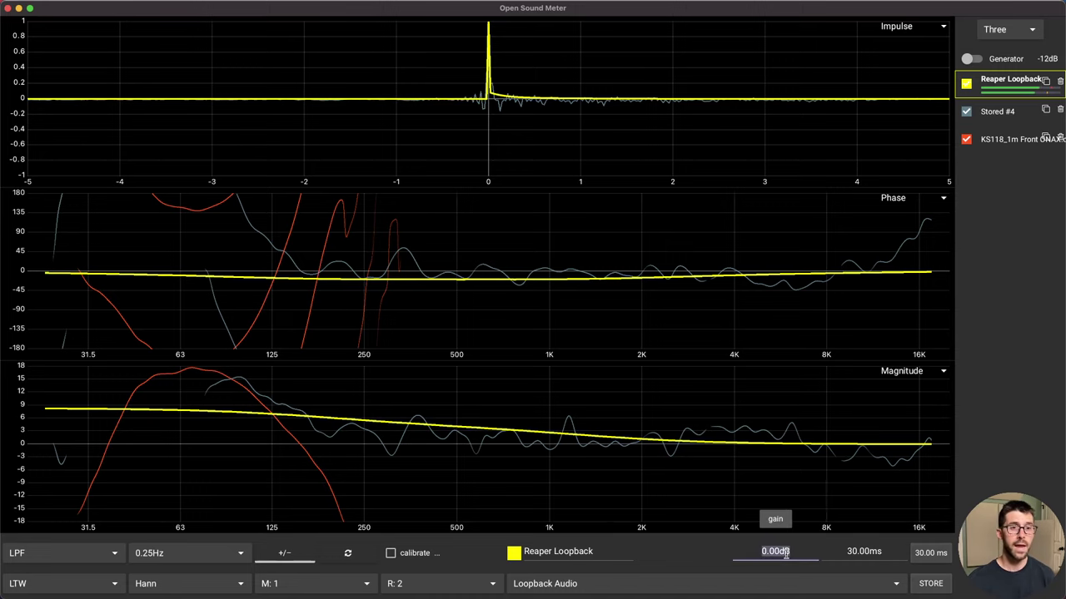
scroll(785, 553, "up", 1)
scroll(785, 552, "up", 9)
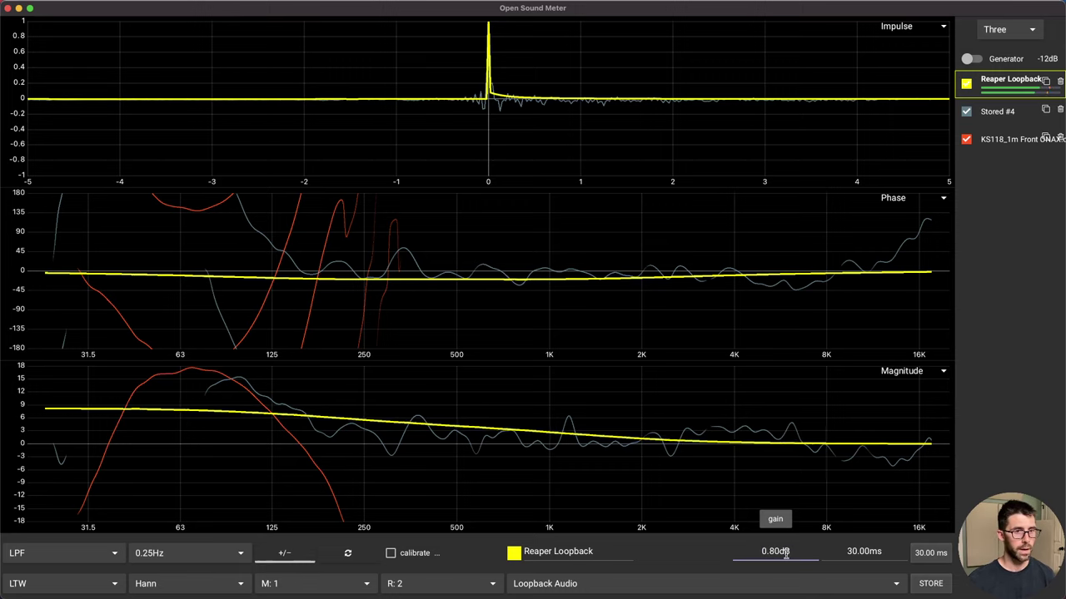
scroll(785, 553, "up", 1)
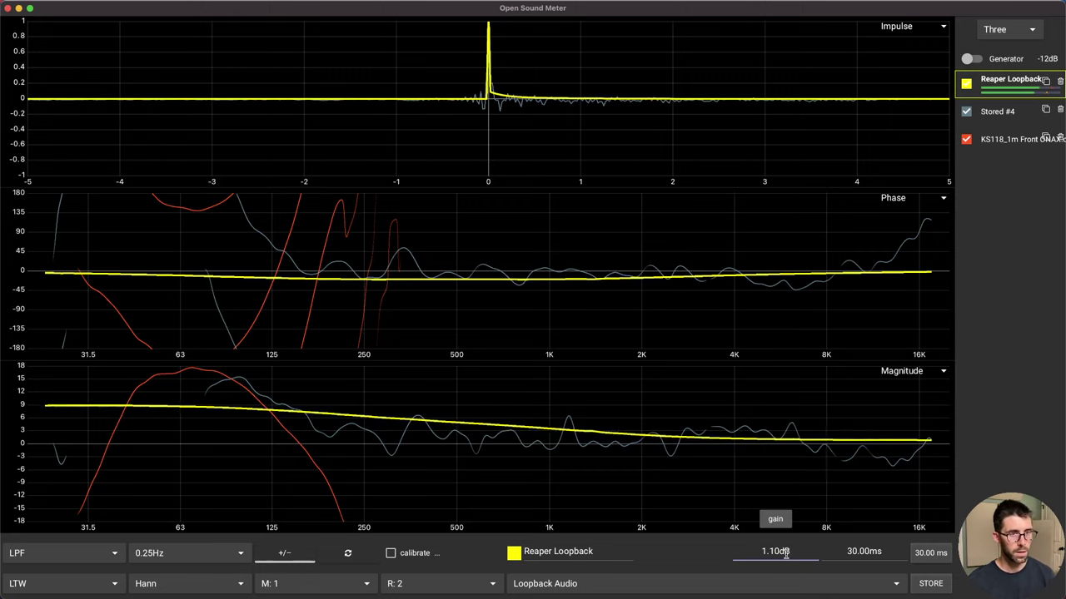
scroll(785, 552, "down", 3)
scroll(785, 552, "down", 1)
scroll(785, 552, "down", 1)
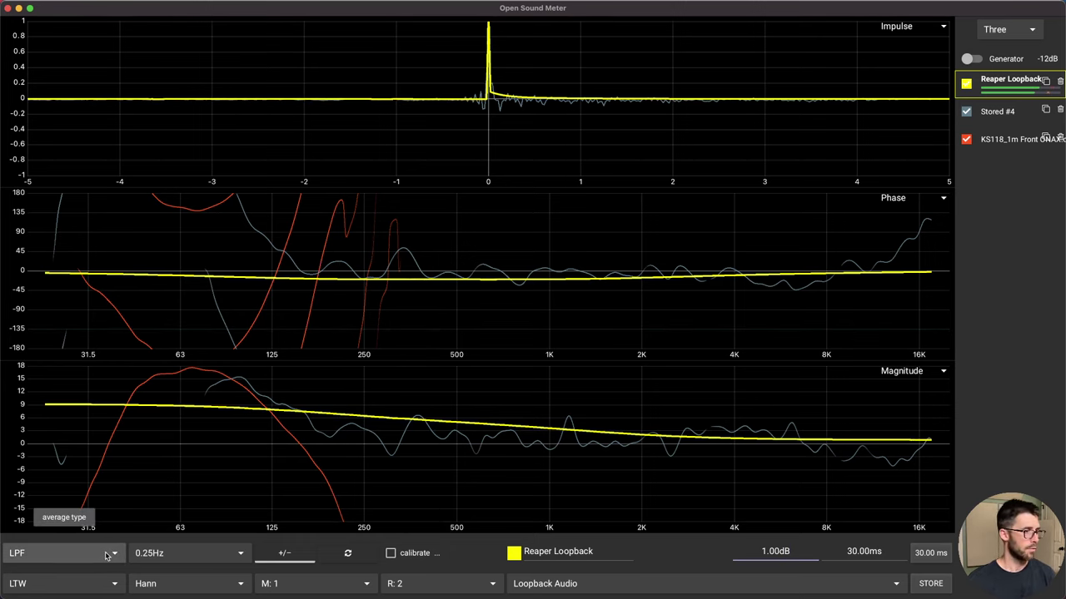
left_click(106, 556)
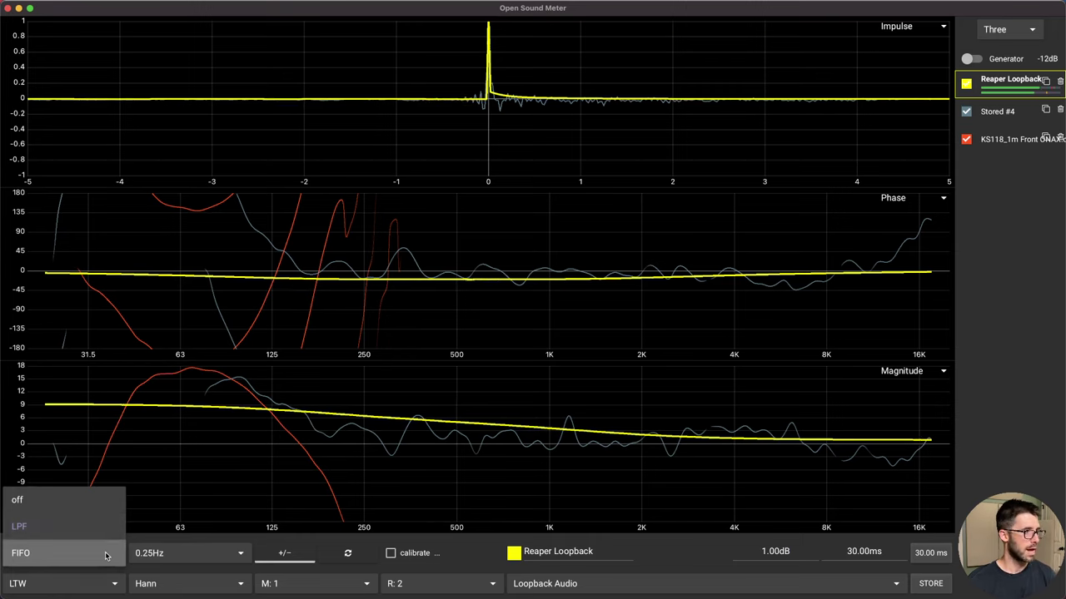
left_click(106, 554)
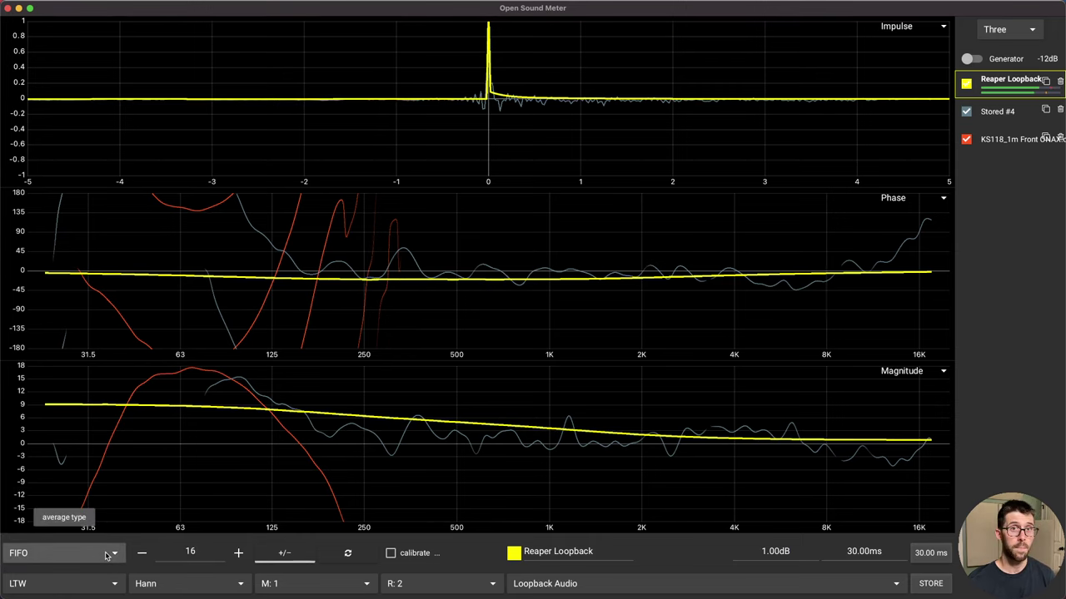
left_click(106, 555)
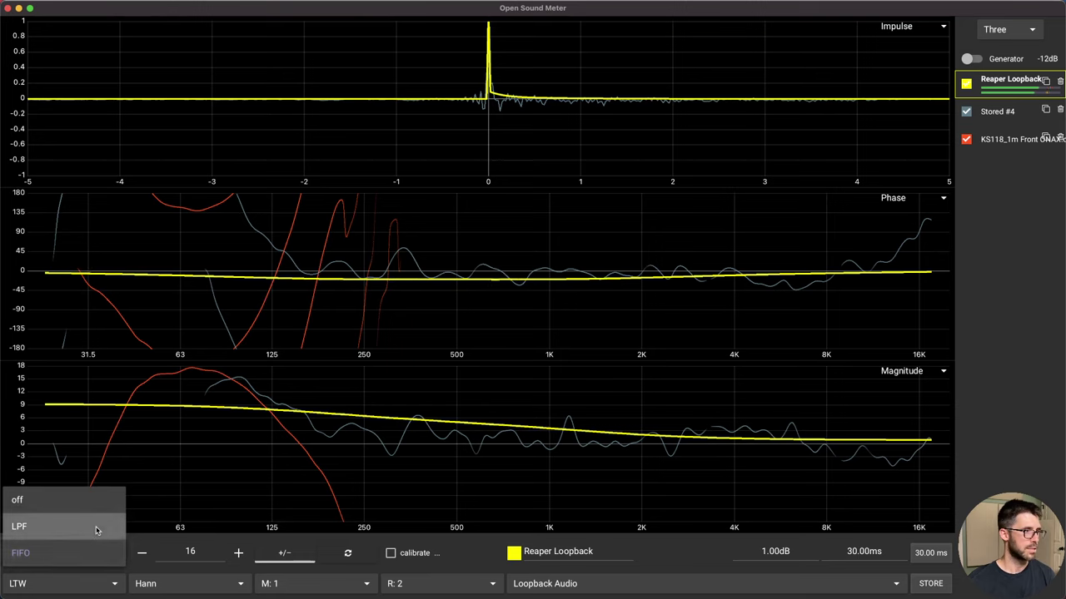
left_click(91, 526)
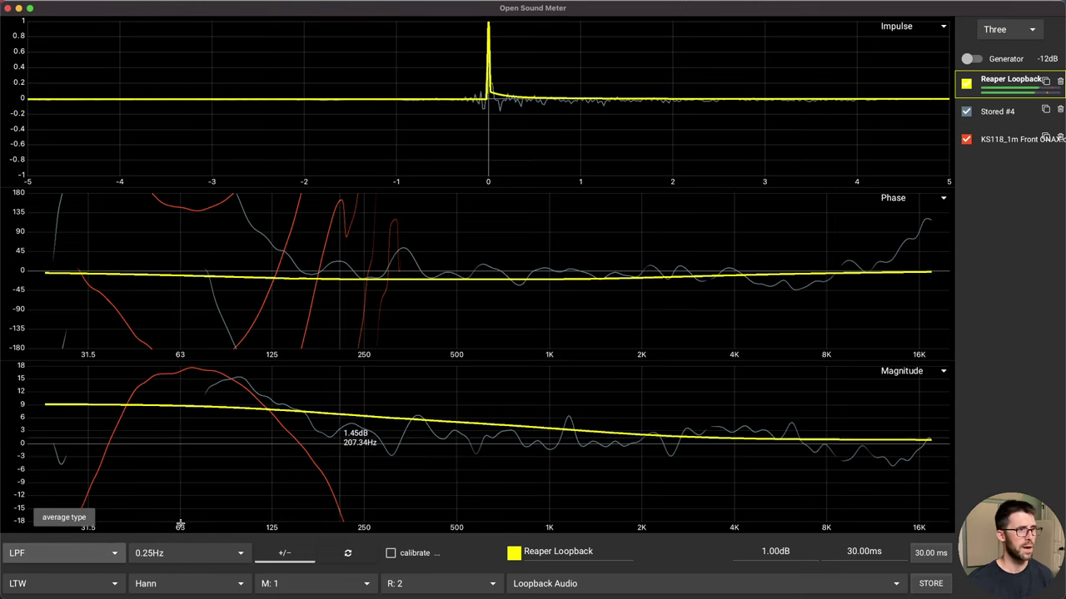
left_click(185, 553)
left_click(187, 509)
left_click(103, 553)
left_click(83, 552)
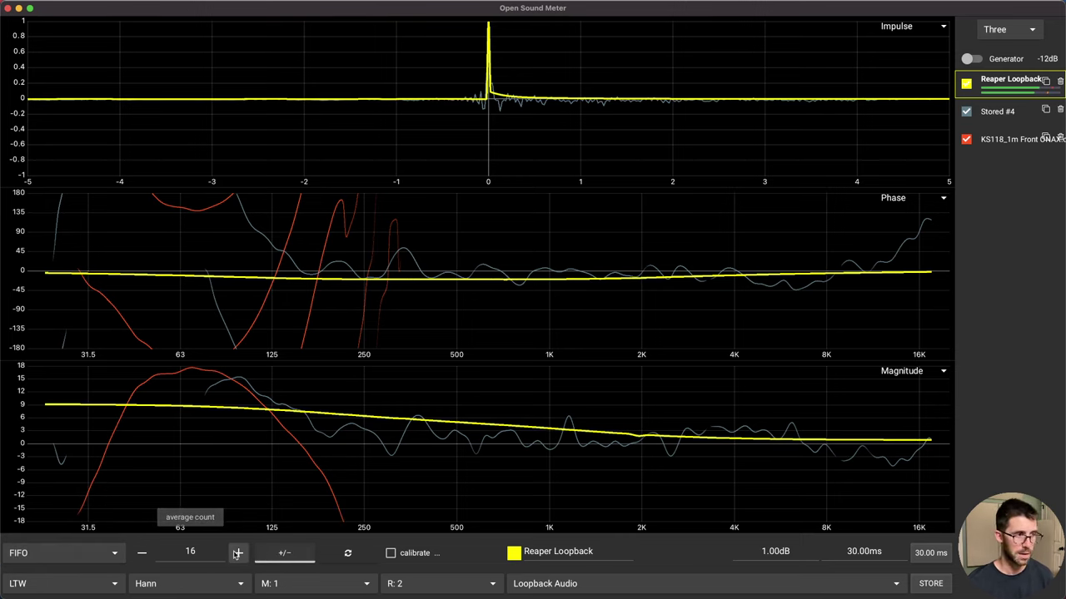
left_click(77, 553)
left_click(71, 537)
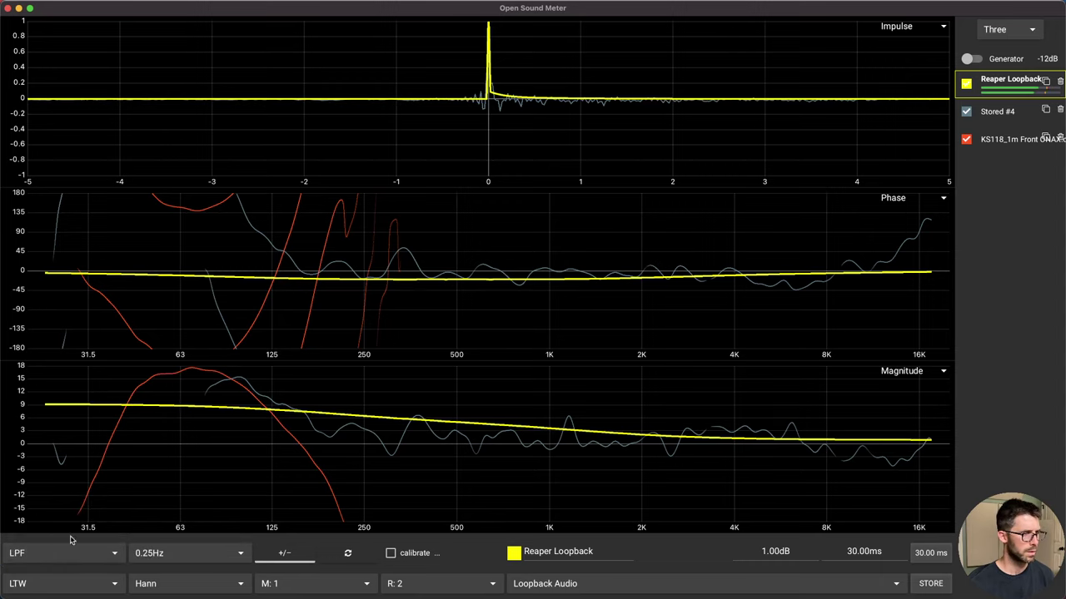
left_click(82, 584)
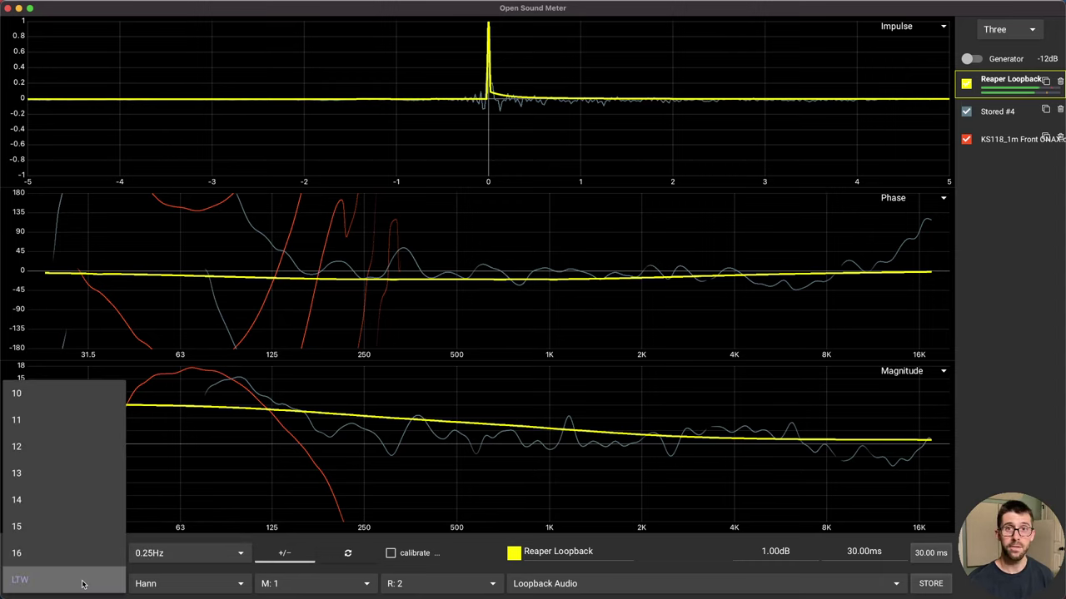
left_click(75, 446)
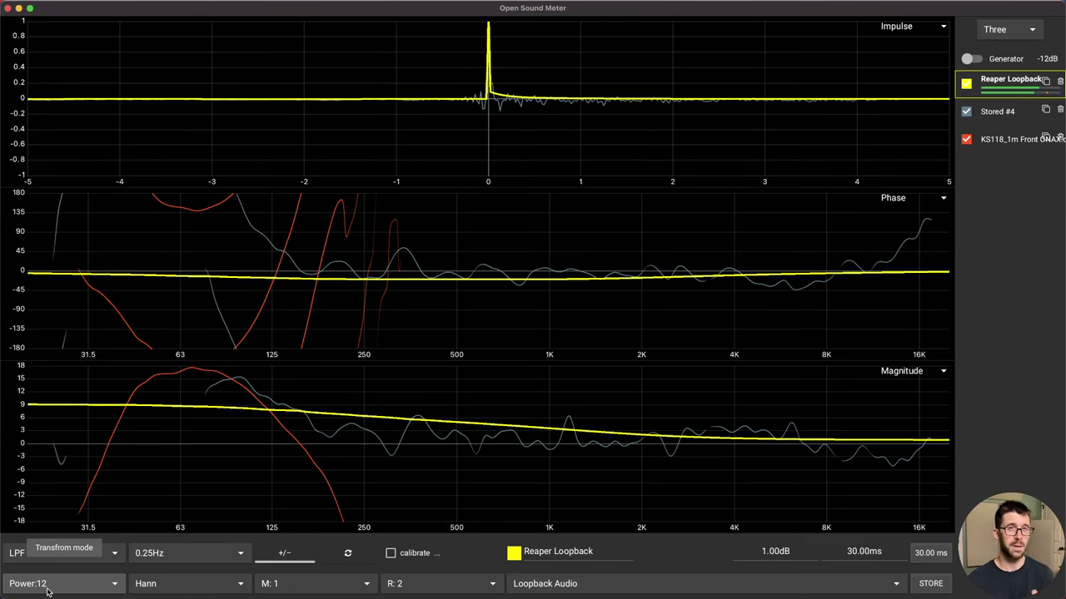
left_click(47, 591)
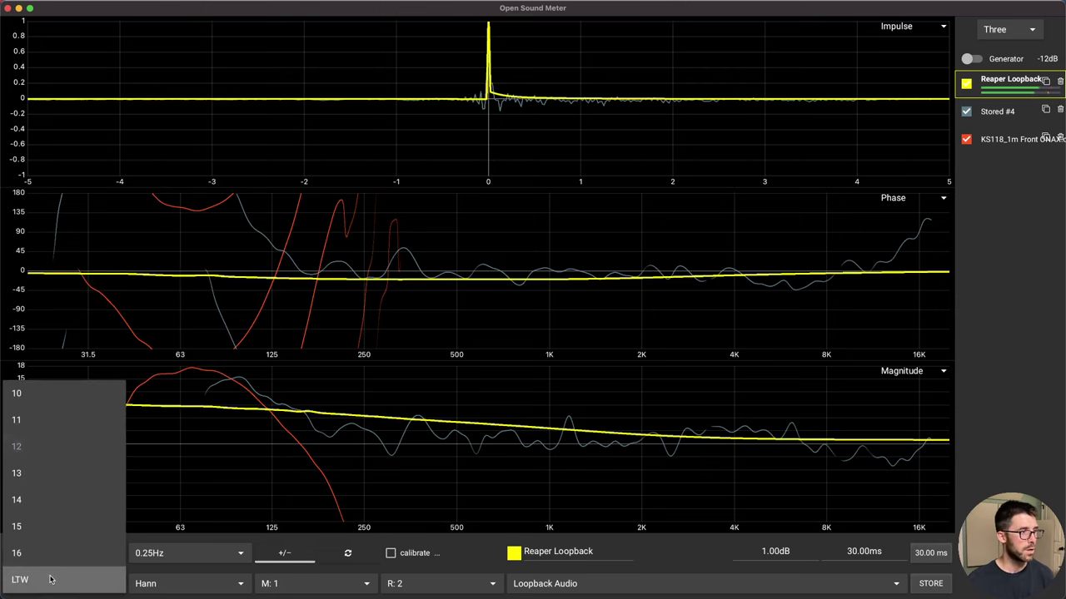
left_click(50, 579)
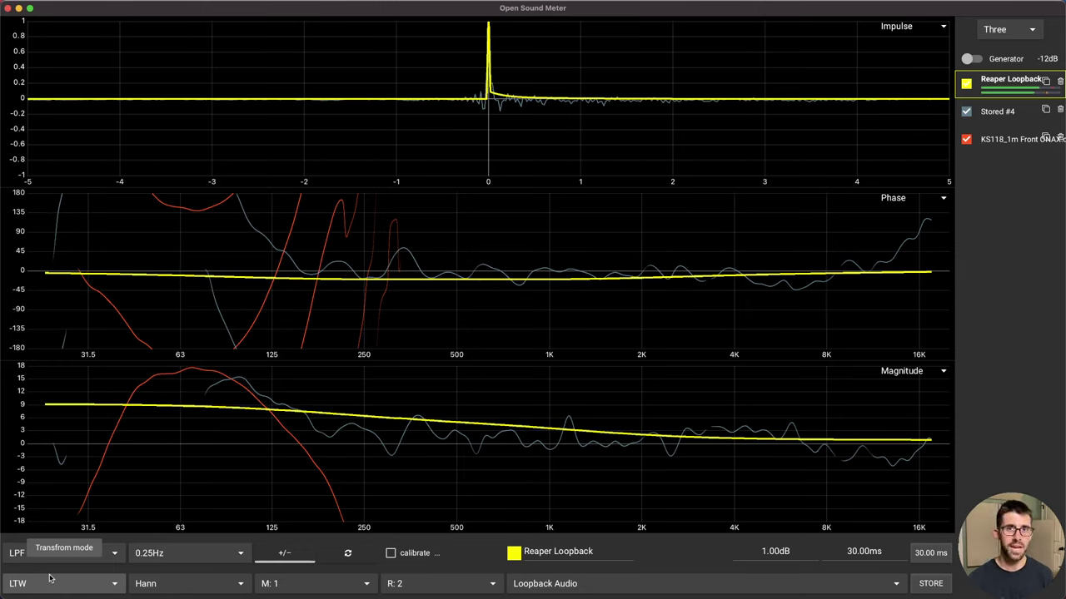
left_click(49, 577)
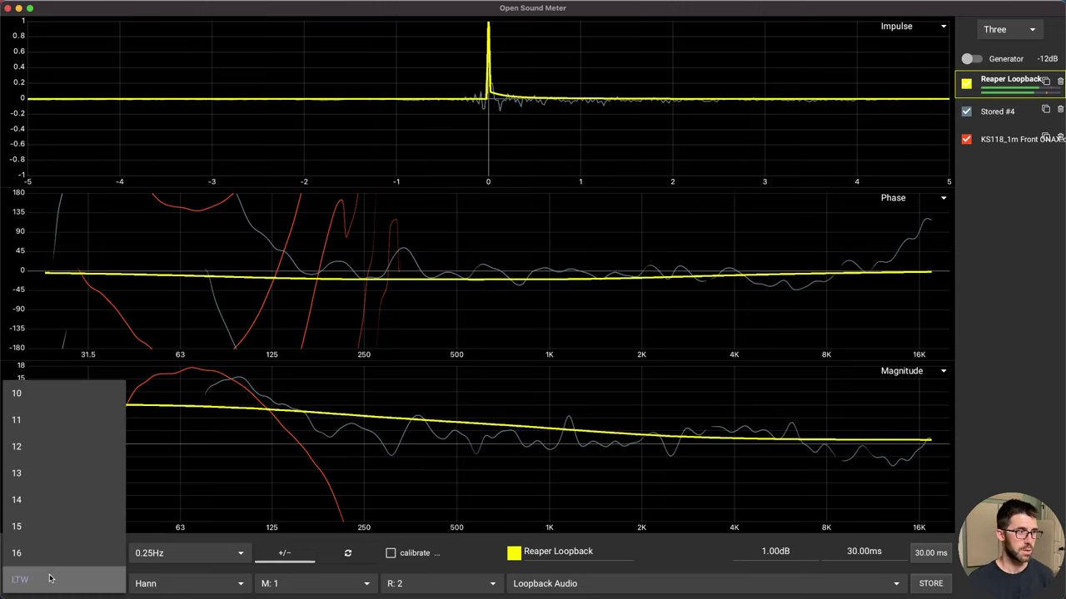
left_click(65, 576)
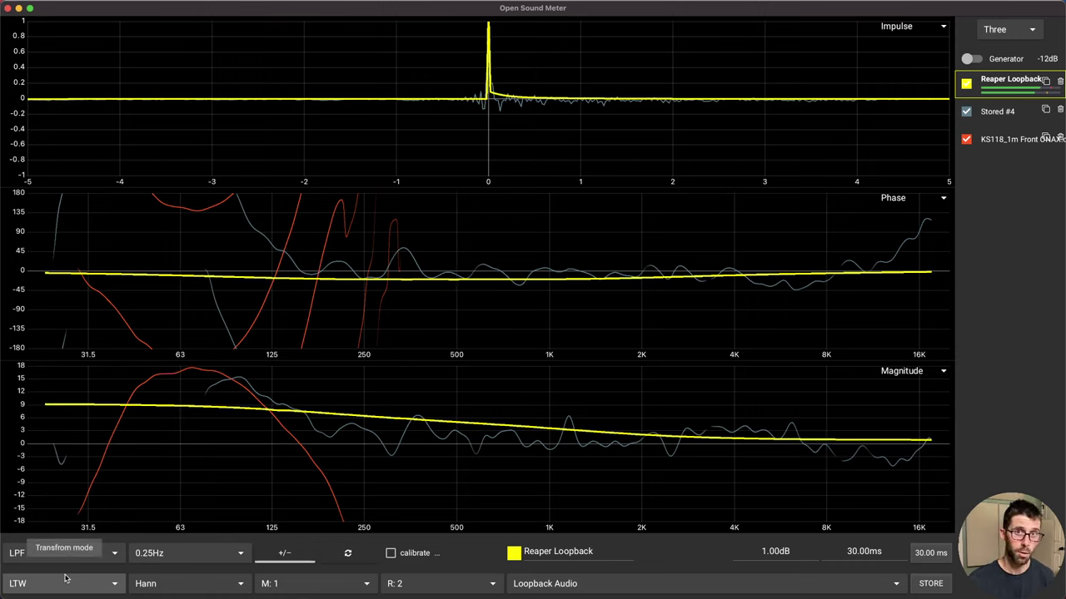
left_click(165, 584)
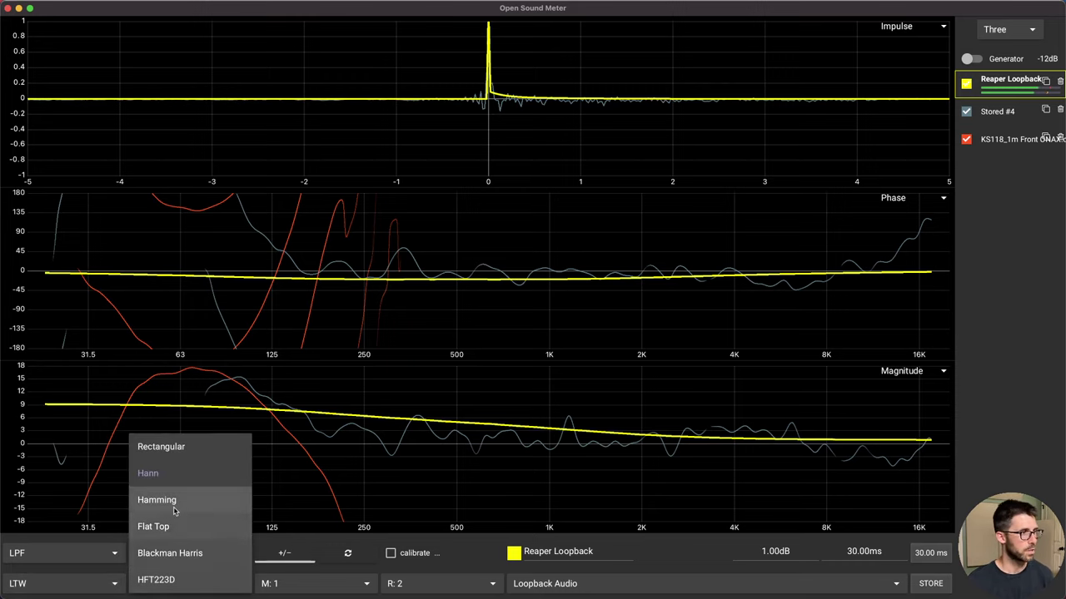
left_click(154, 473)
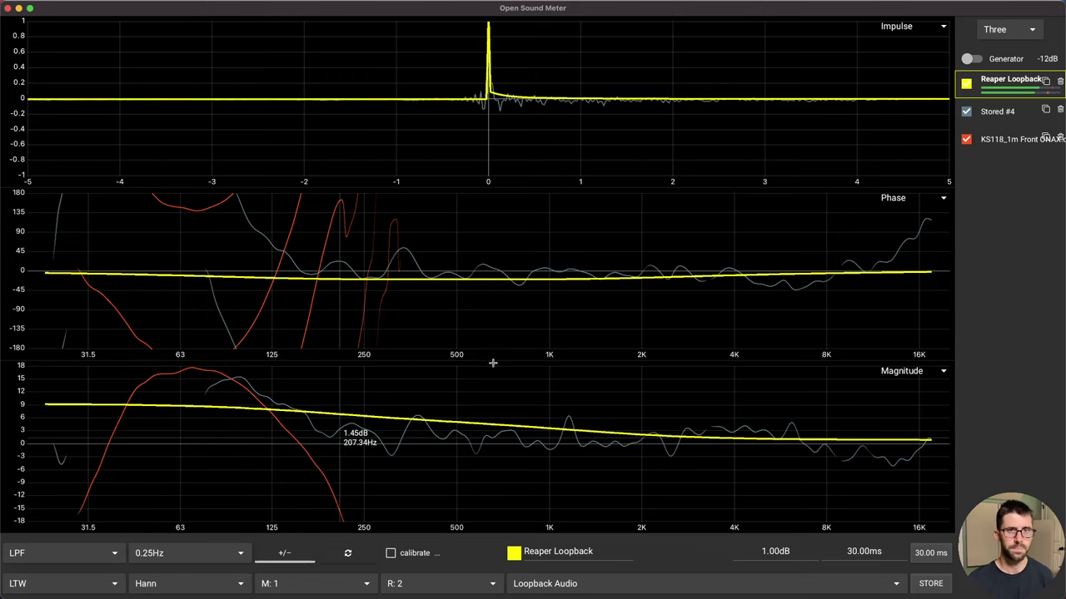
left_click(314, 584)
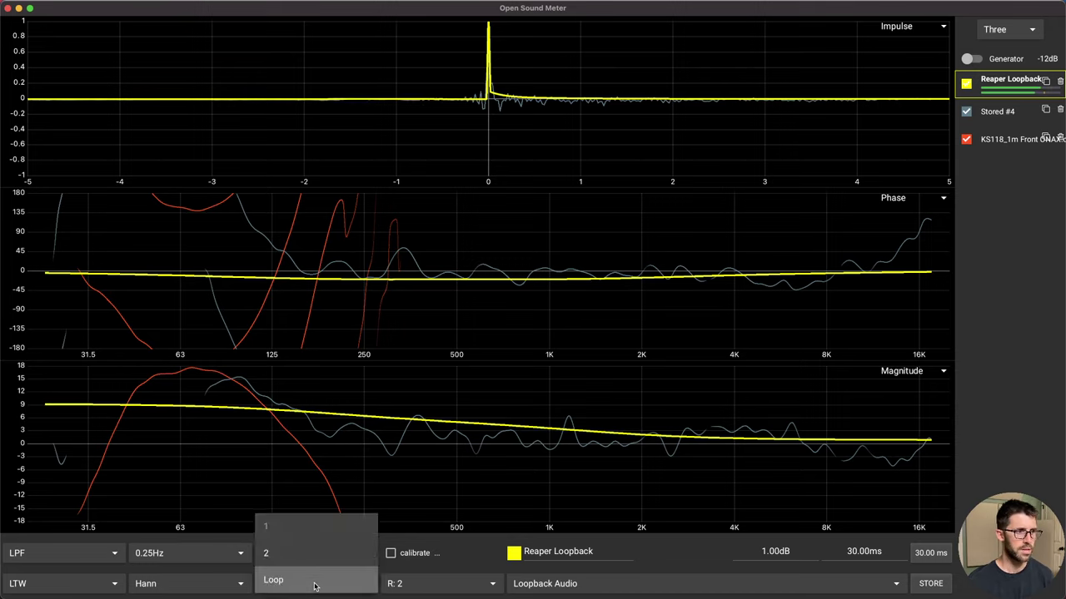
left_click(309, 536)
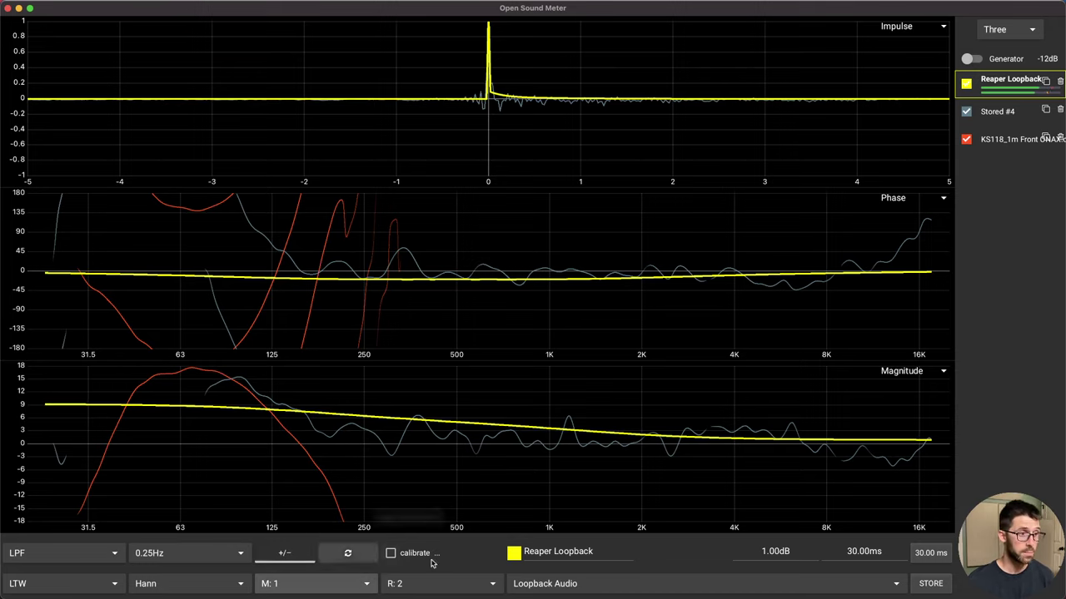
left_click(549, 583)
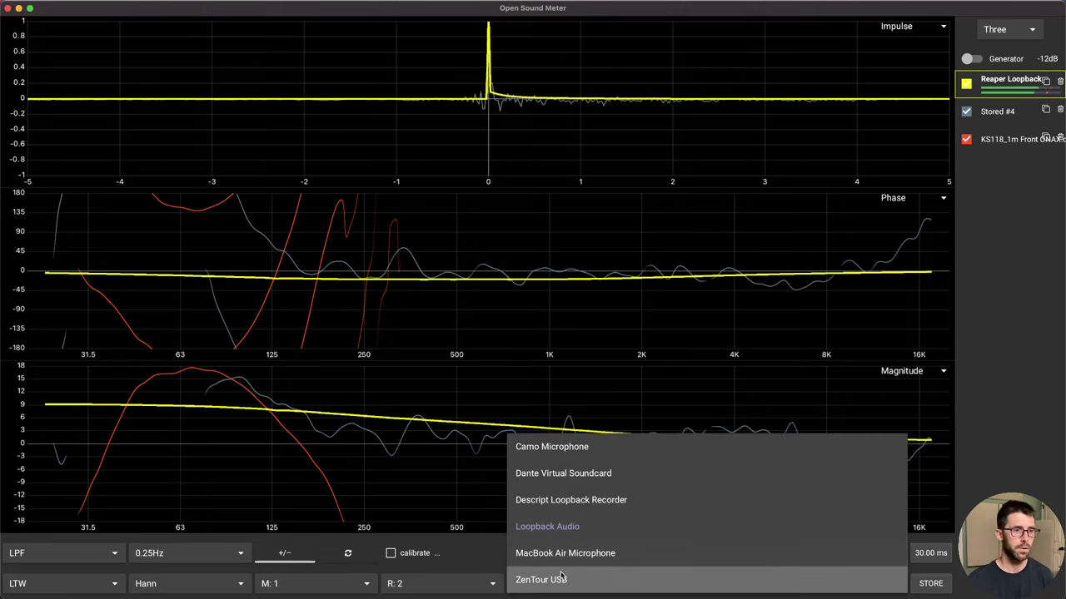
left_click(312, 583)
key("Escape")
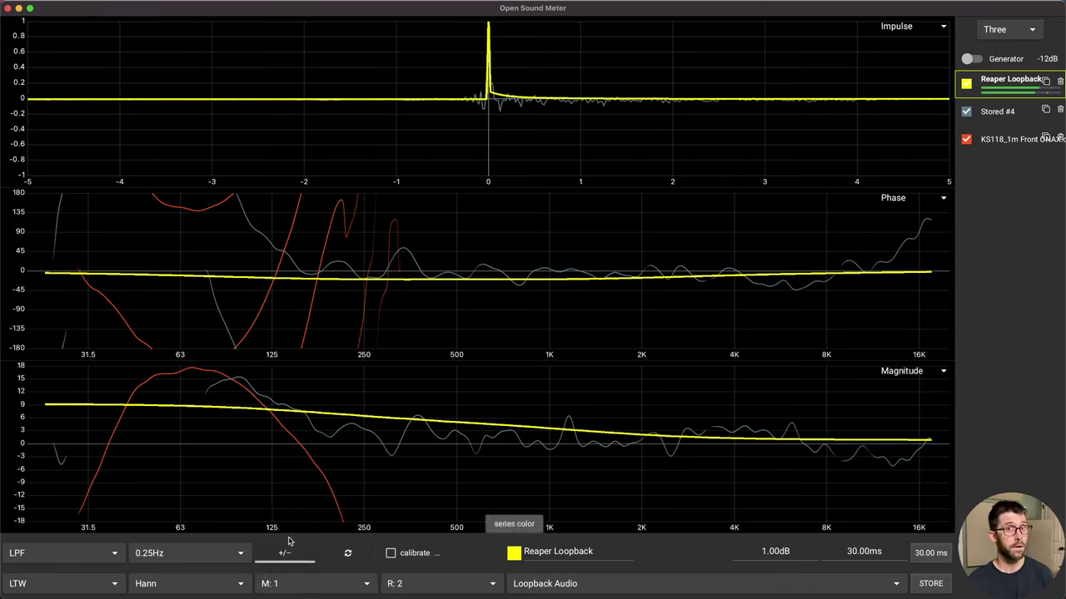
left_click(428, 576)
key("Escape")
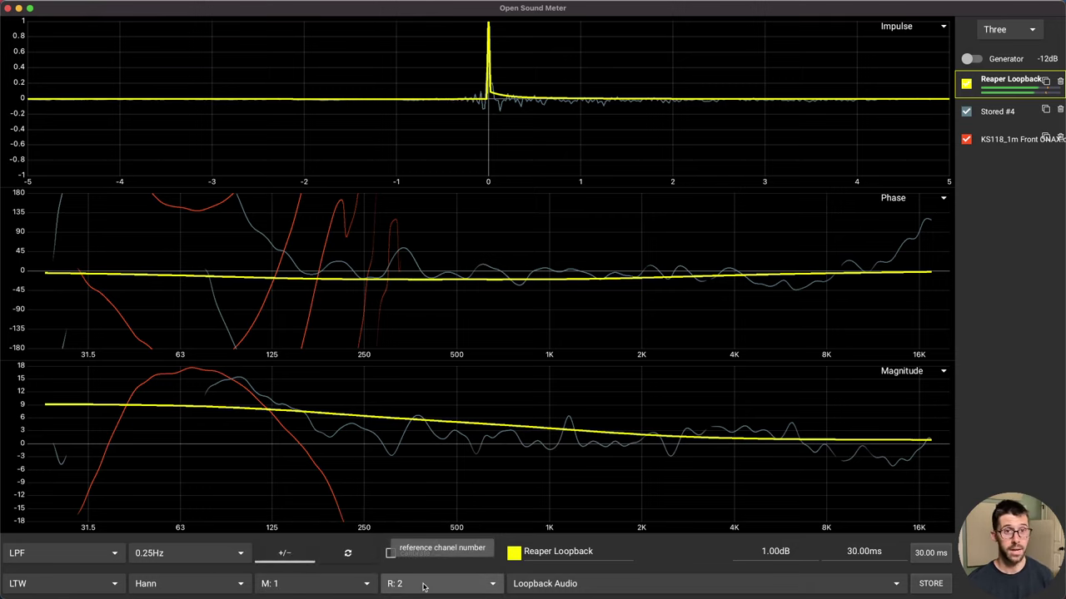
Step: Store a Reaper Loopback snapshot with Ctrl+S, hide the live traces, and select Reaper @ 20:46
left_click(1007, 65)
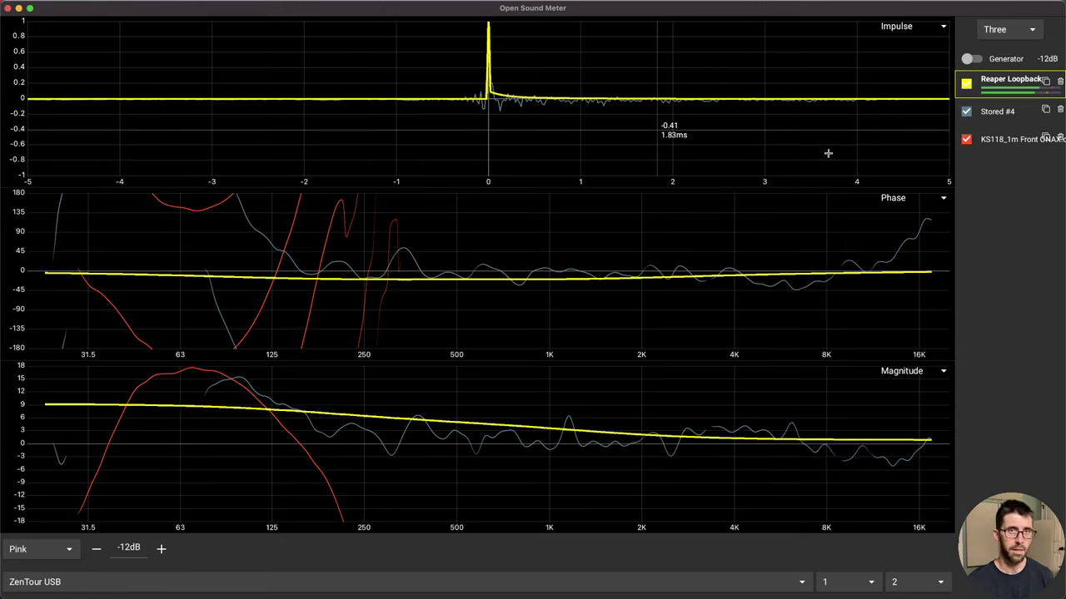
left_click(1002, 97)
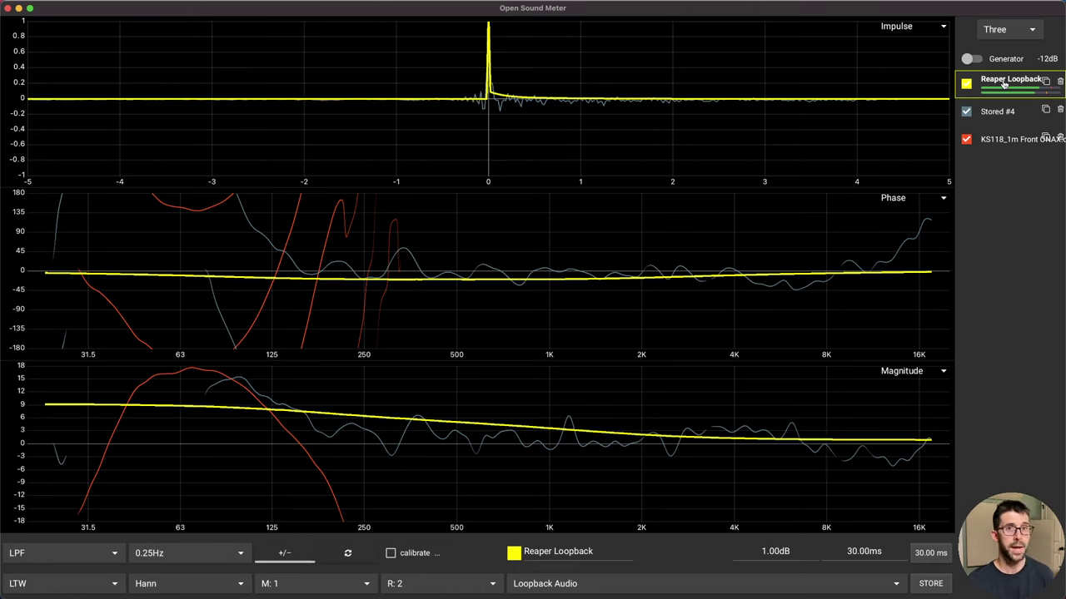
key("ctrl+s")
left_click(965, 83)
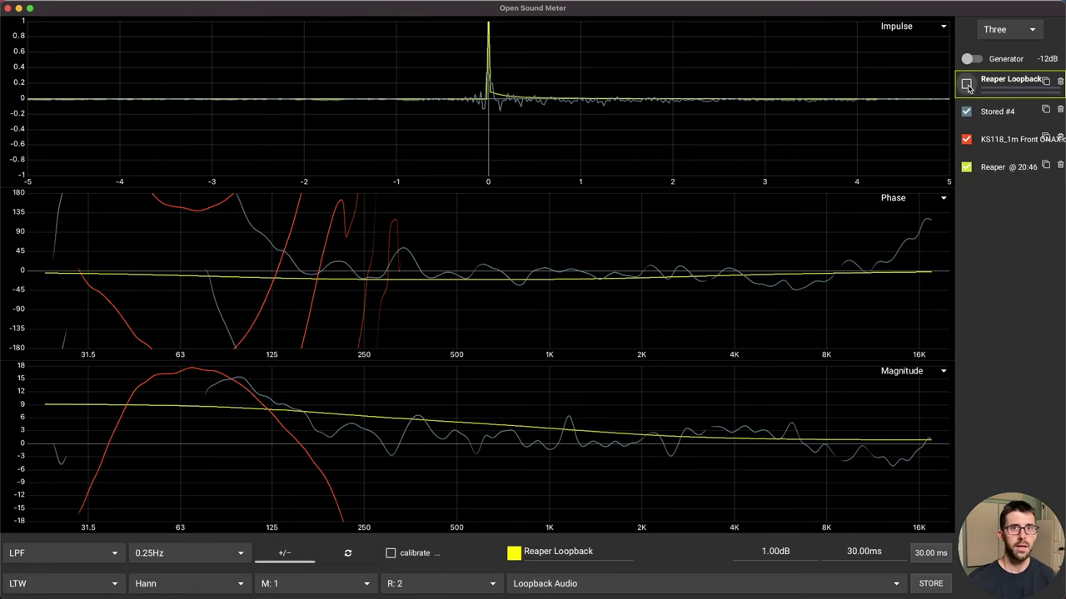
left_click(995, 171)
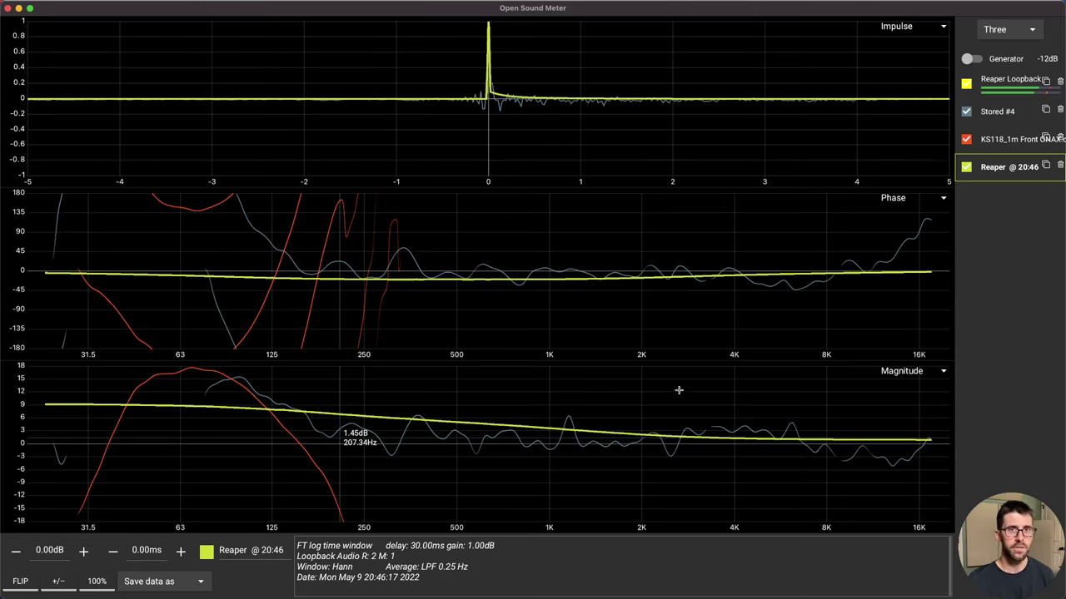
left_click(1005, 167)
left_click(1008, 165)
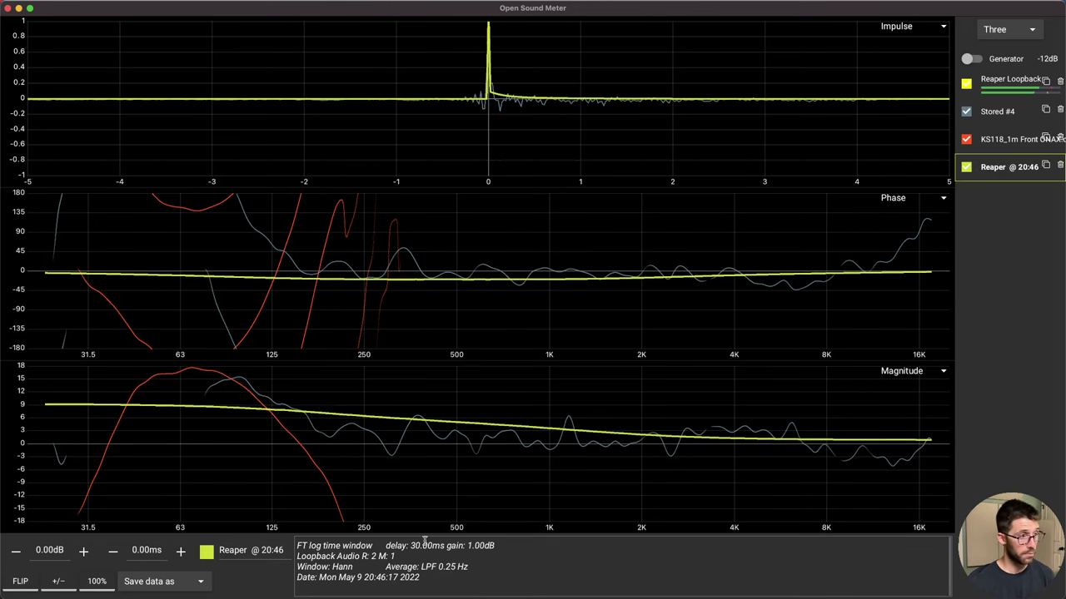
type("6.1")
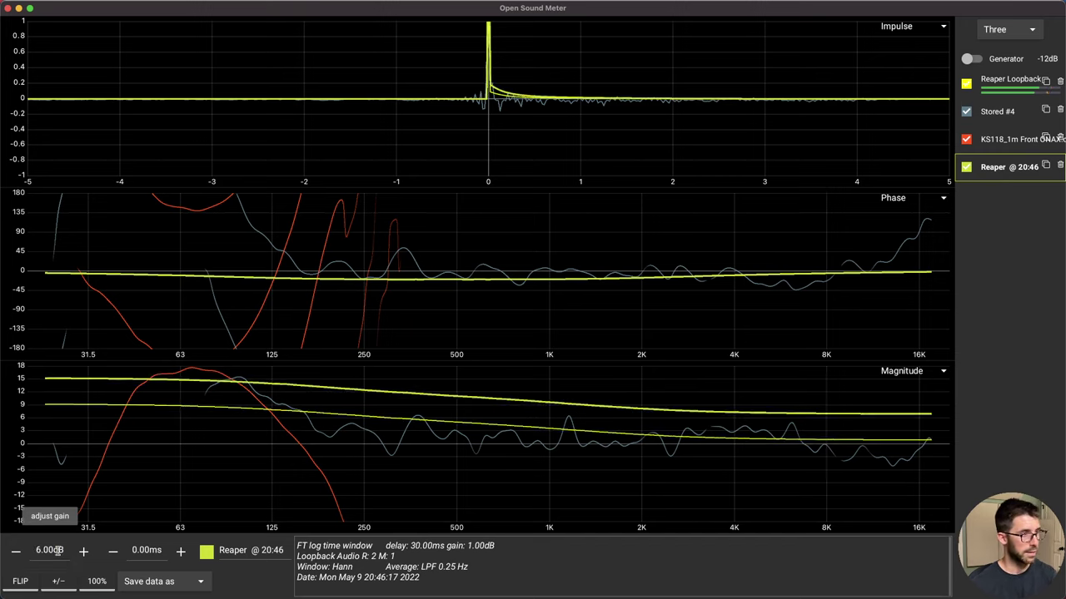
key("Return")
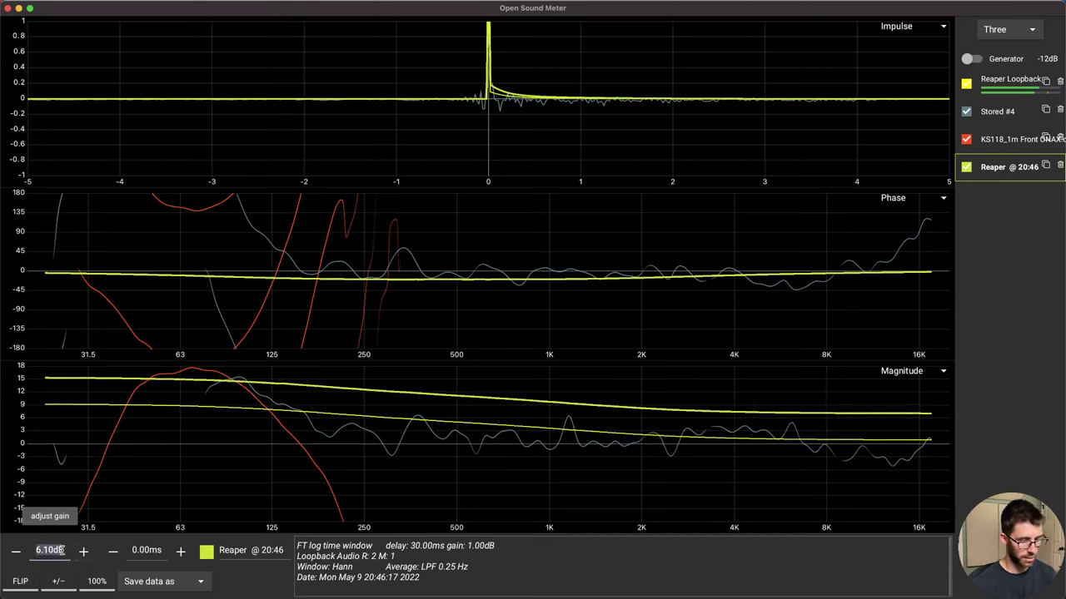
type("0")
key("Return")
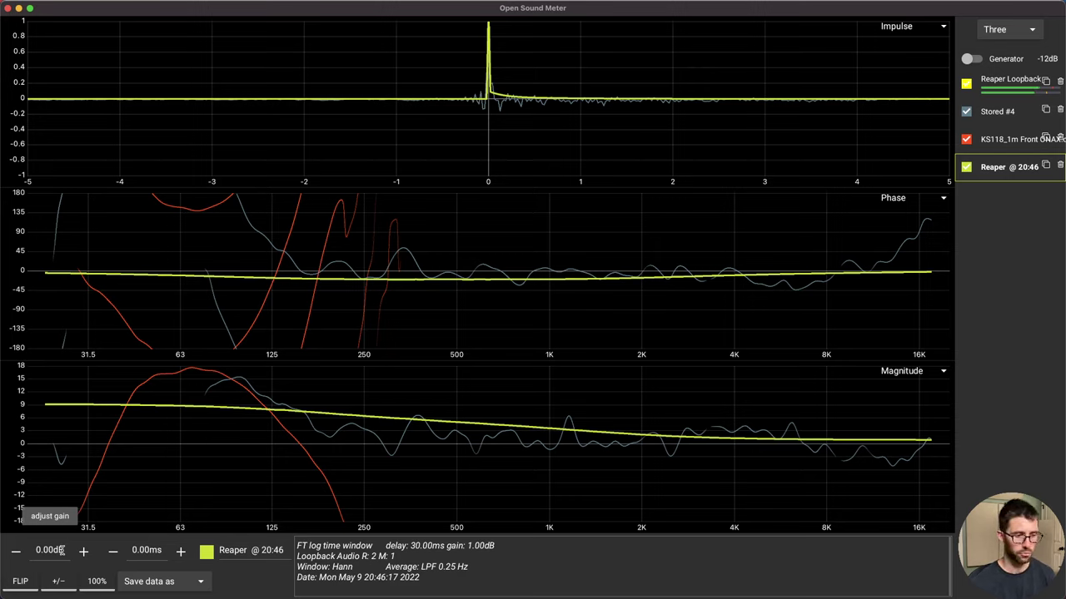
double_click(146, 550)
type("-10")
key("Return")
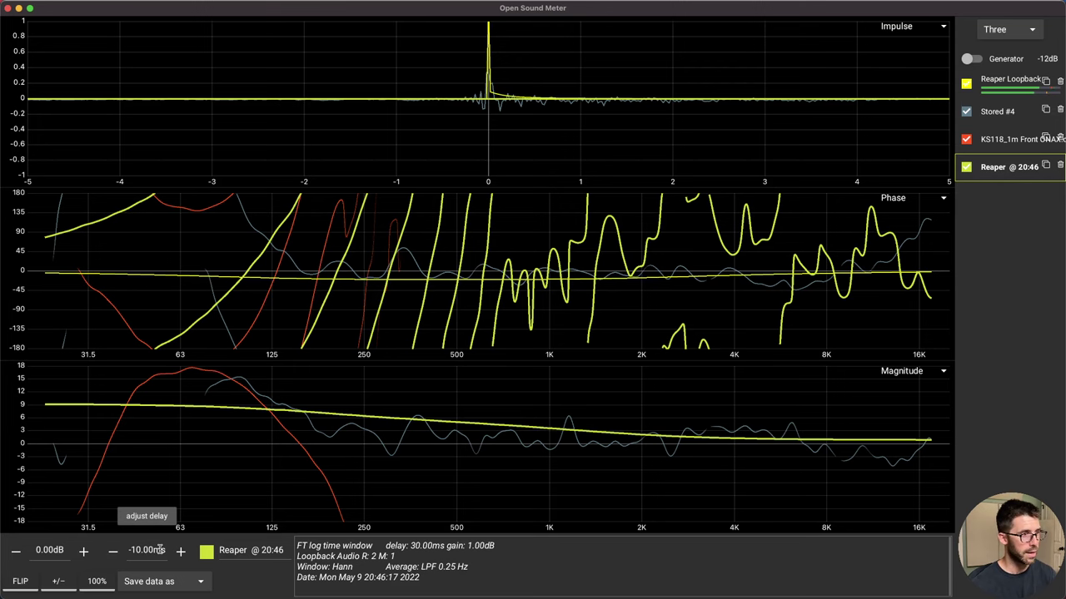
triple_click(160, 550)
type("10")
key("Return")
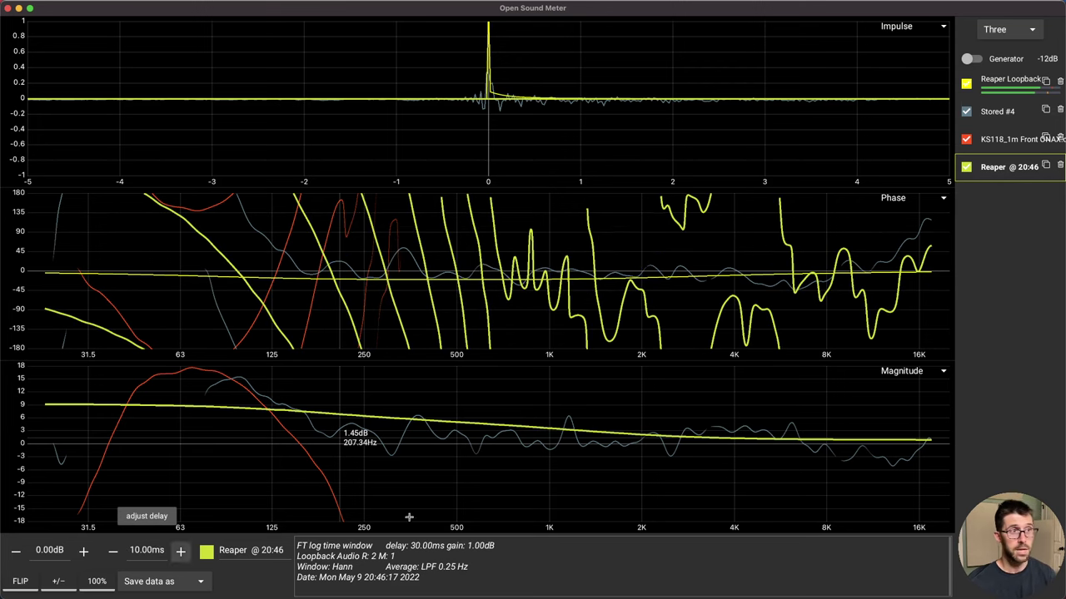
triple_click(157, 549)
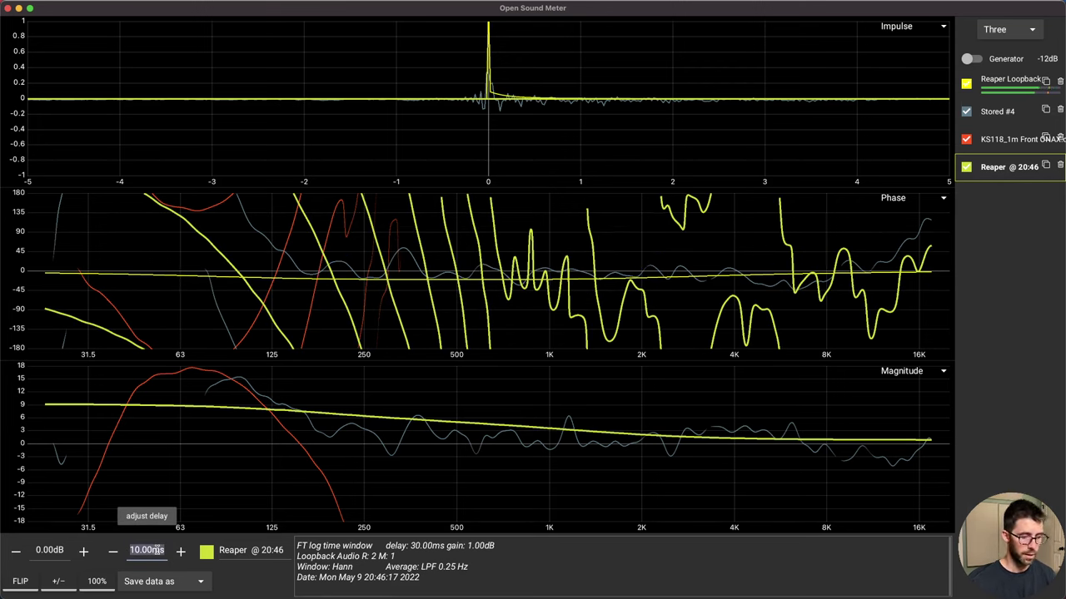
type("0")
key("Return")
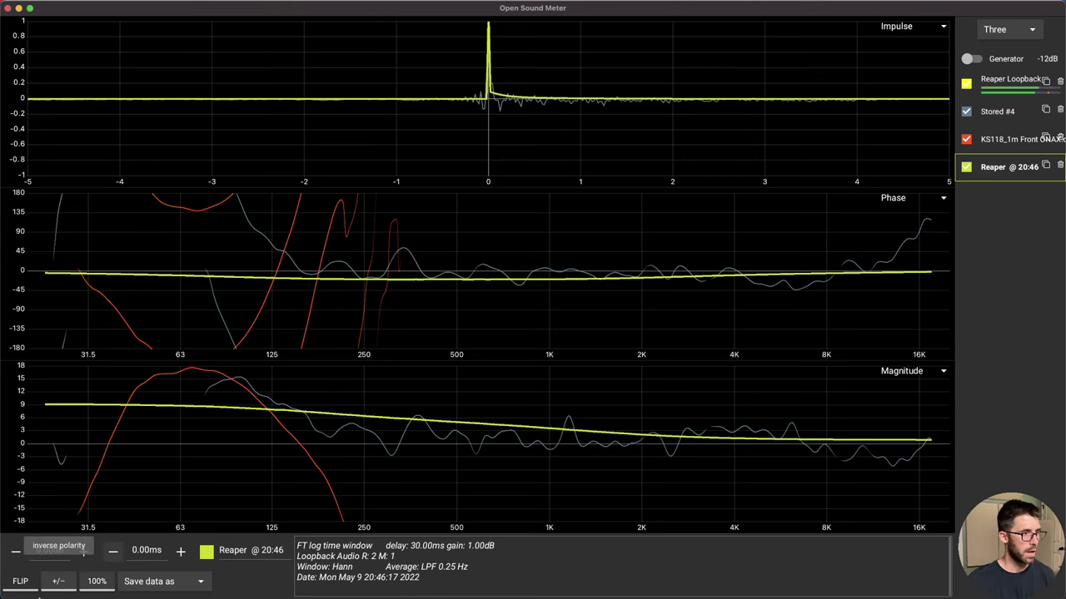
left_click(20, 581)
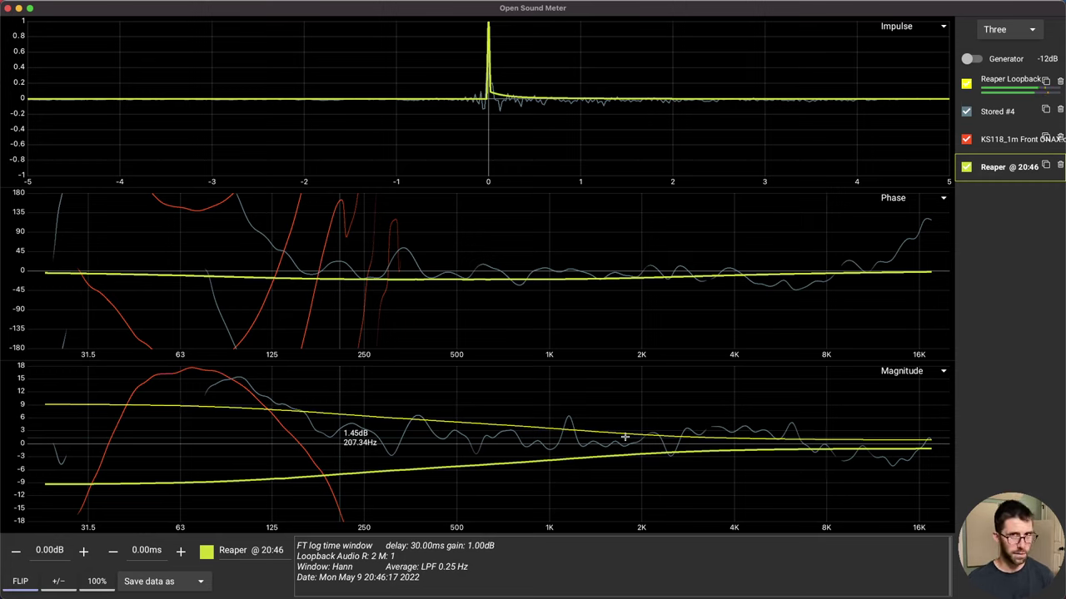
left_click(27, 587)
left_click(27, 586)
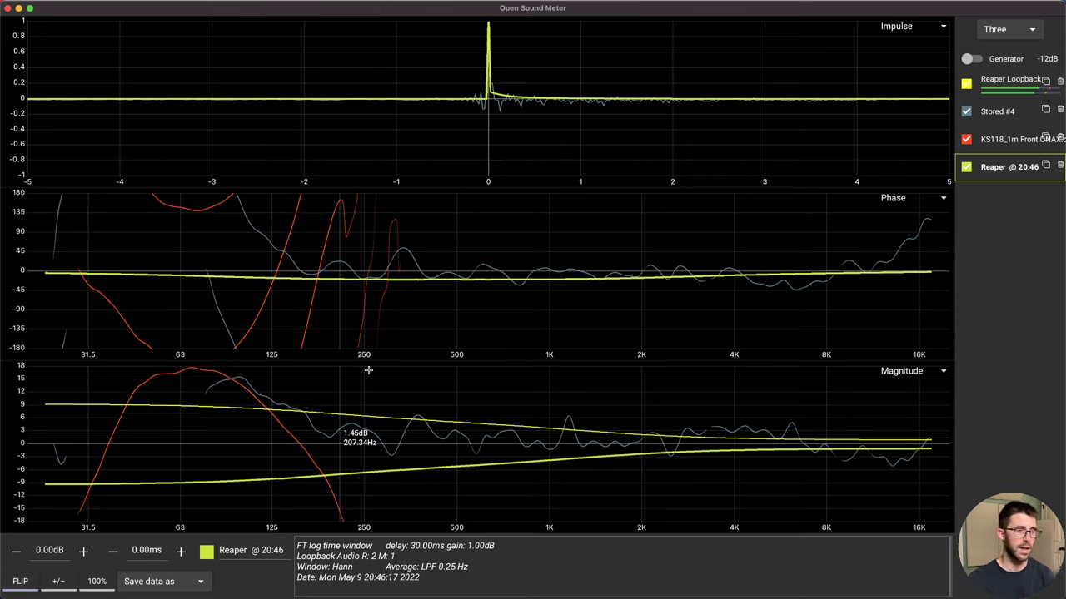
left_click(20, 581)
left_click(58, 581)
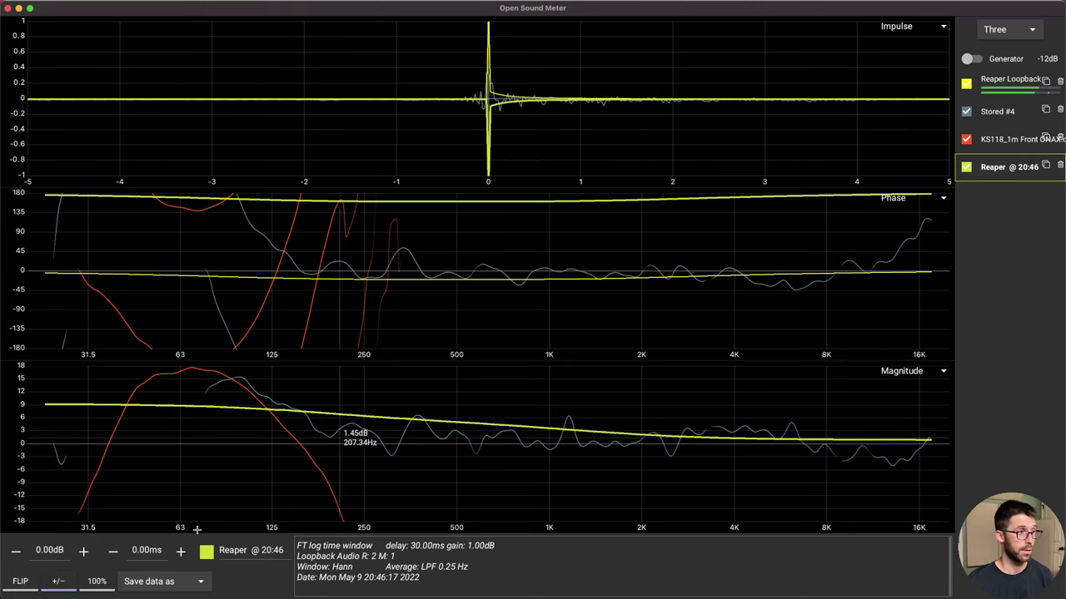
left_click(67, 586)
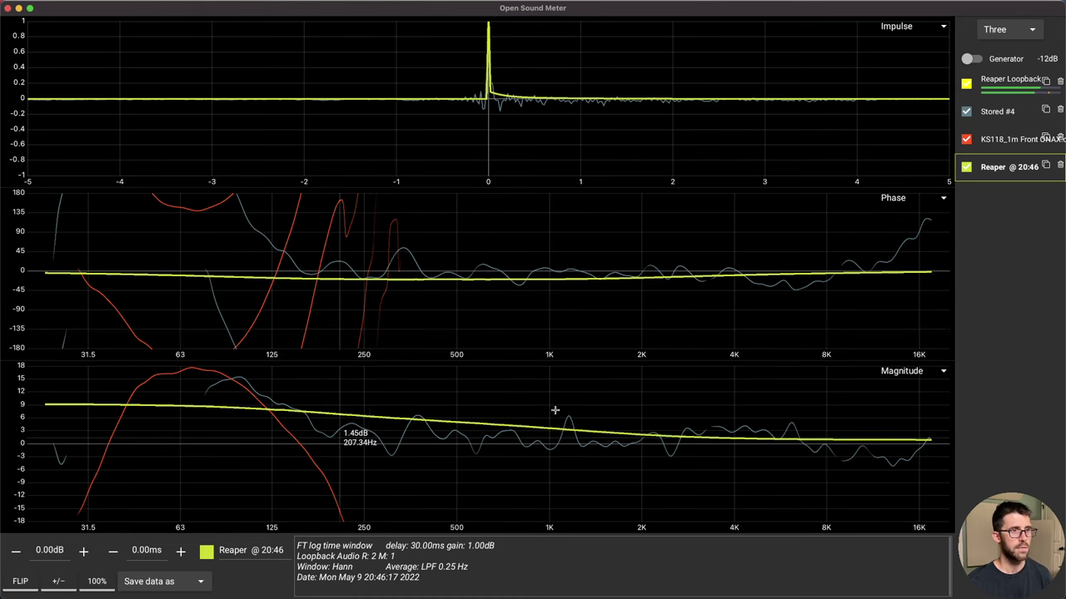
Step: Open Stored #4's properties and toggle the 100% ignore-coherence option on then off
left_click(999, 114)
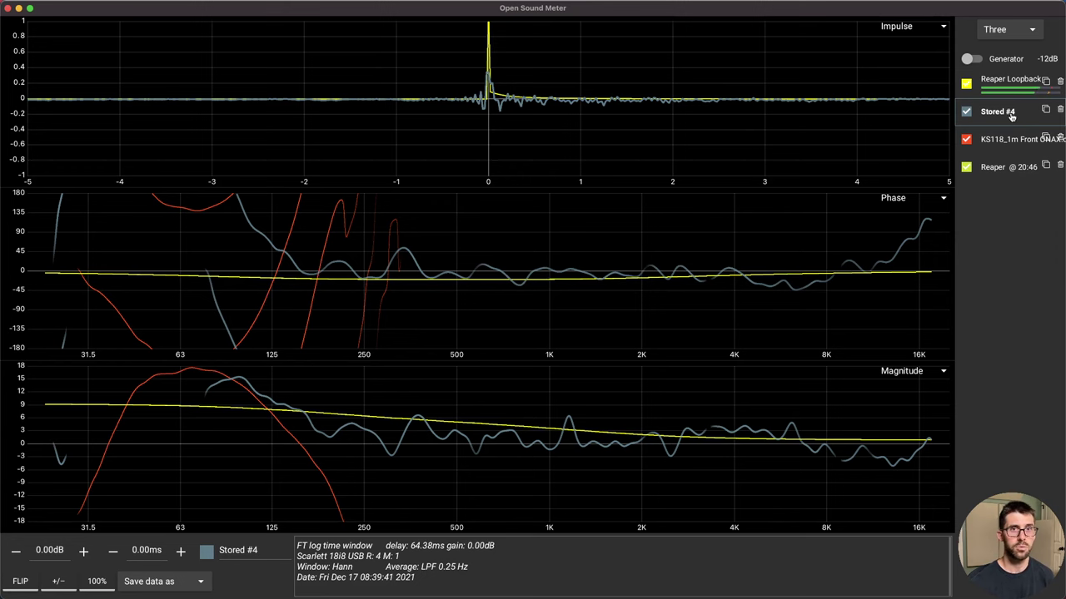
left_click(92, 586)
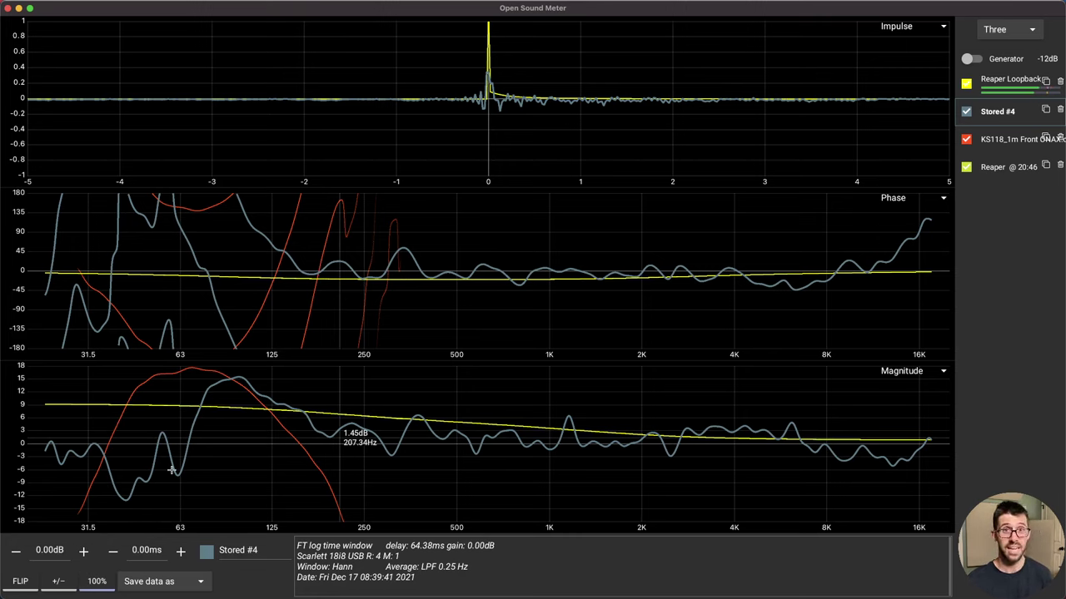
left_click(97, 582)
Step: Cycle Stored #4's trace colour from grey to yellow and view the Save data as formats
left_click(206, 553)
left_click(206, 554)
left_click(207, 553)
left_click(207, 554)
left_click(206, 554)
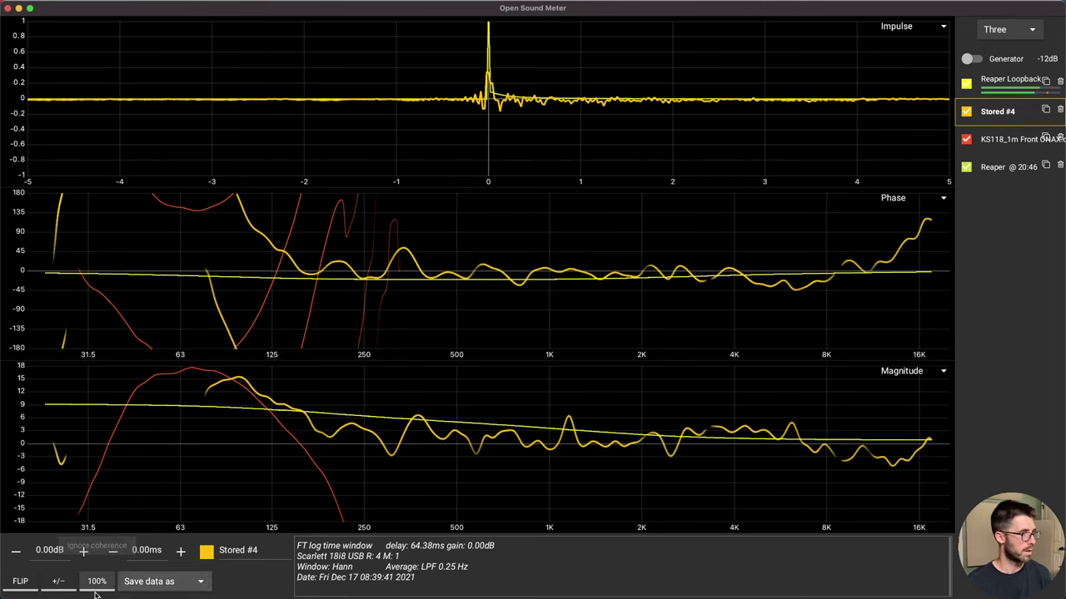
left_click(154, 582)
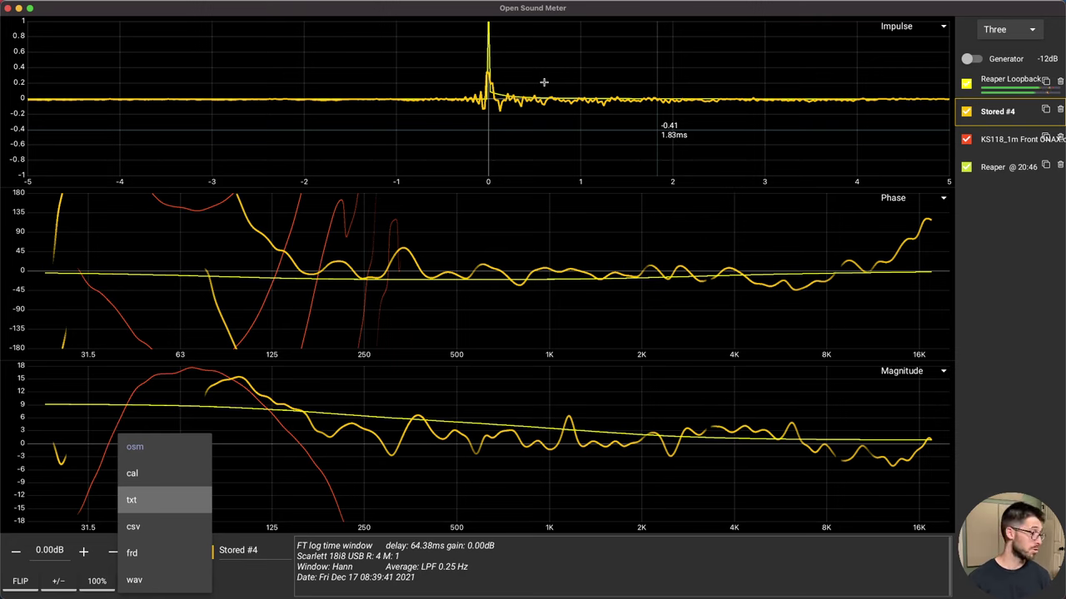
Step: Dismiss the save-format choices and highlight the FT log time window line in the notes
left_click(362, 570)
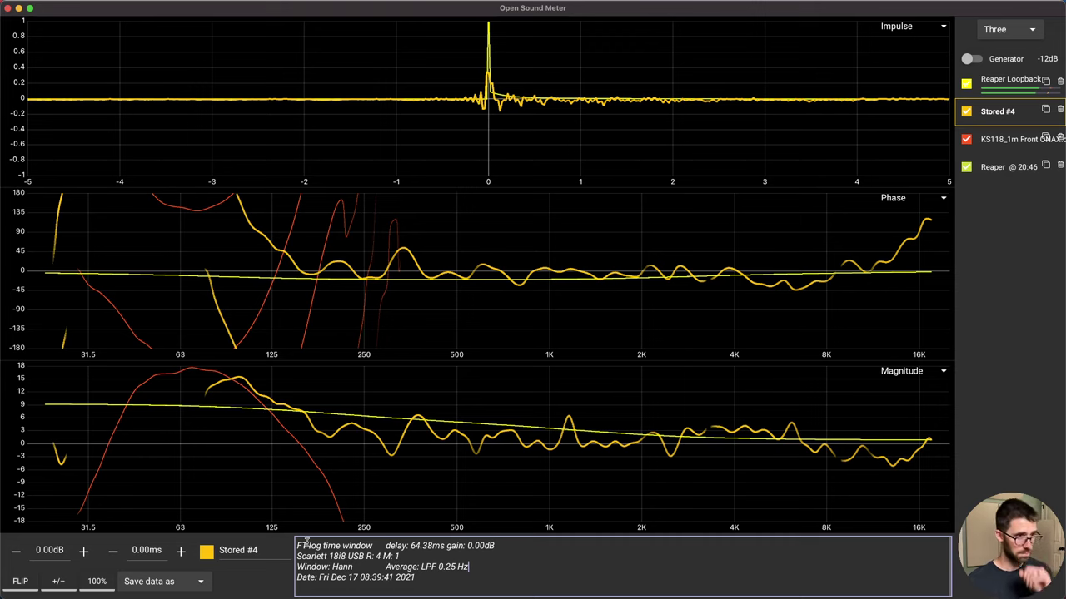
left_click_drag(298, 544, 391, 542)
left_click(391, 541)
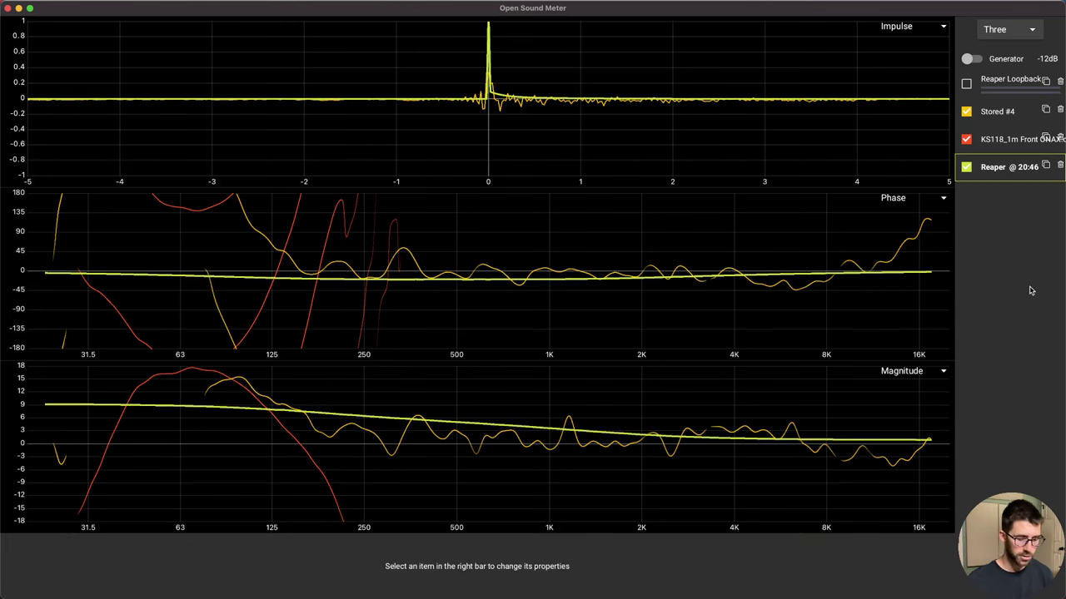
Step: Add a Vector Sum math source set to Summation, Vector method, combining 2 sources
left_click(113, 7)
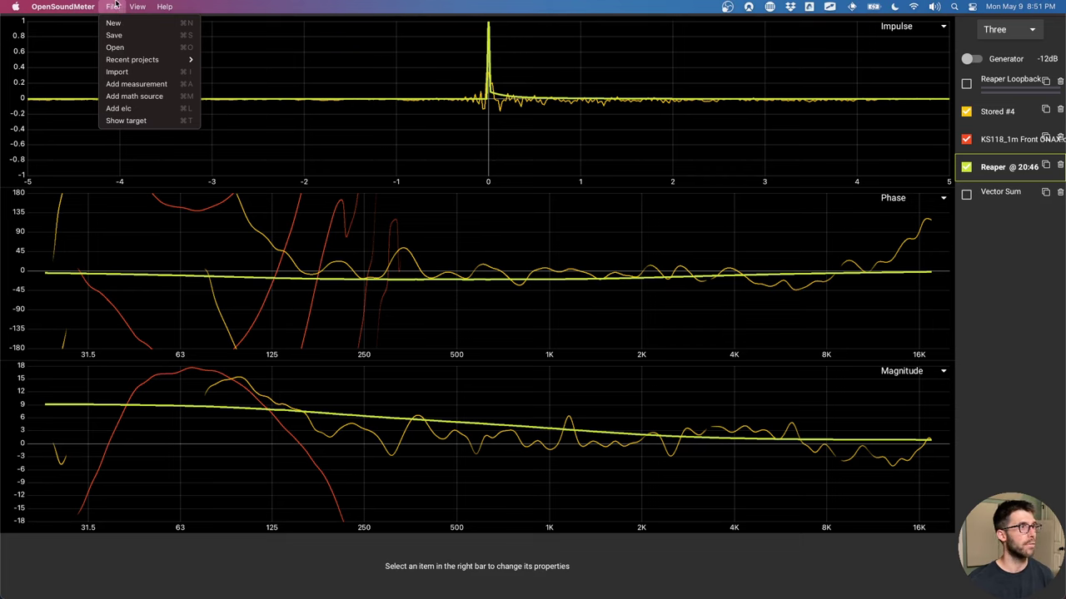
left_click(939, 270)
left_click(1008, 190)
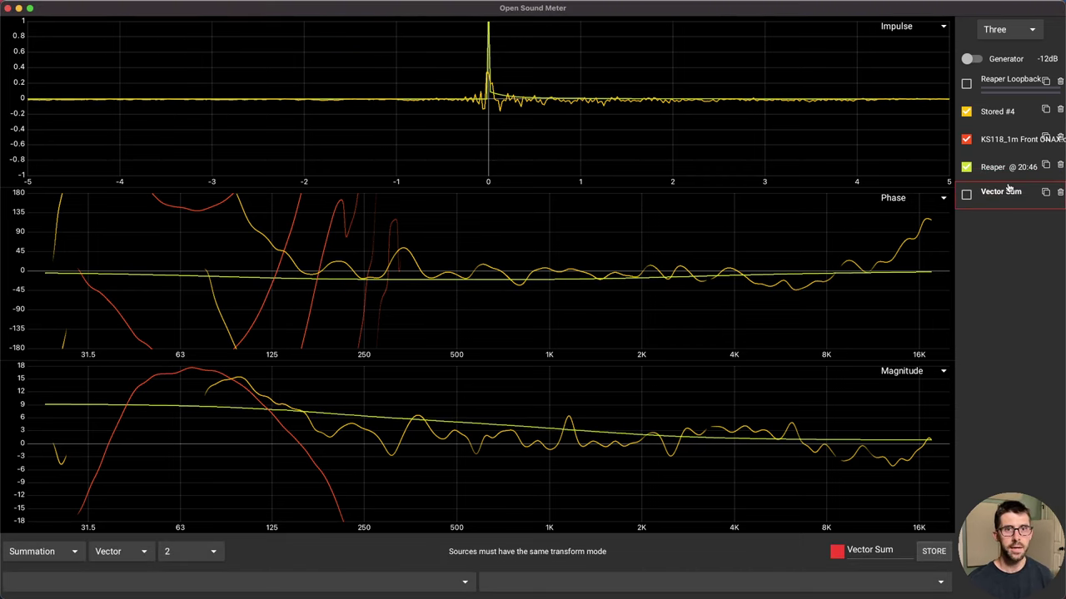
left_click(50, 551)
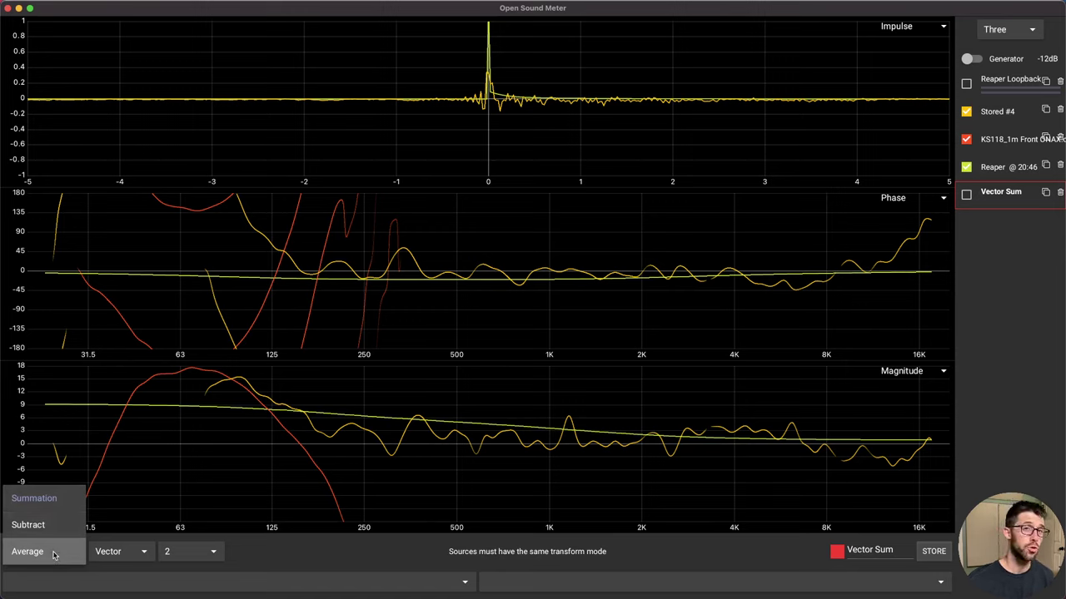
left_click(345, 556)
left_click(117, 552)
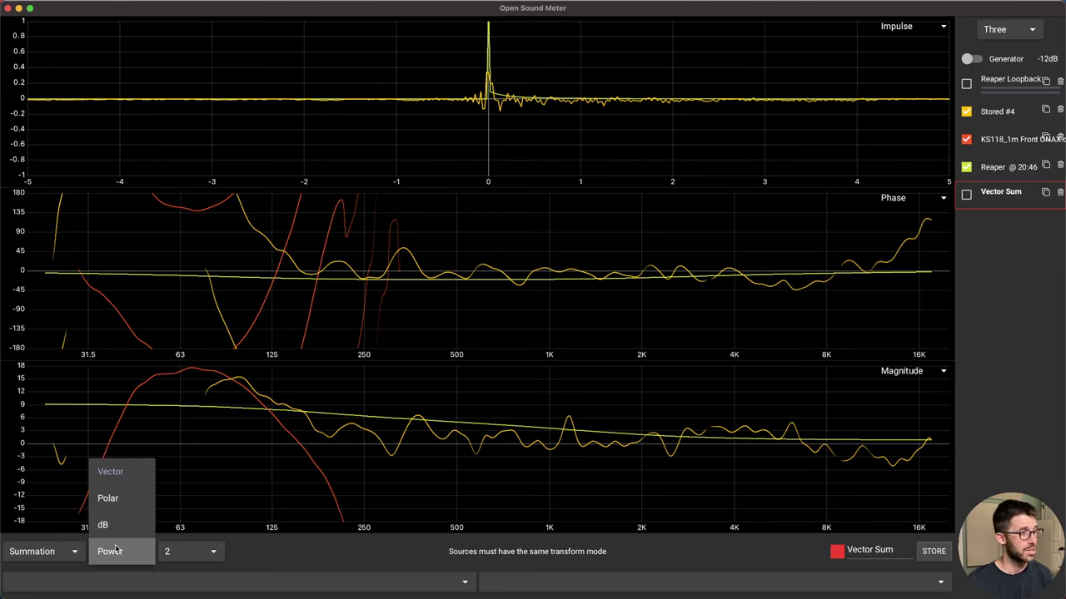
left_click(132, 469)
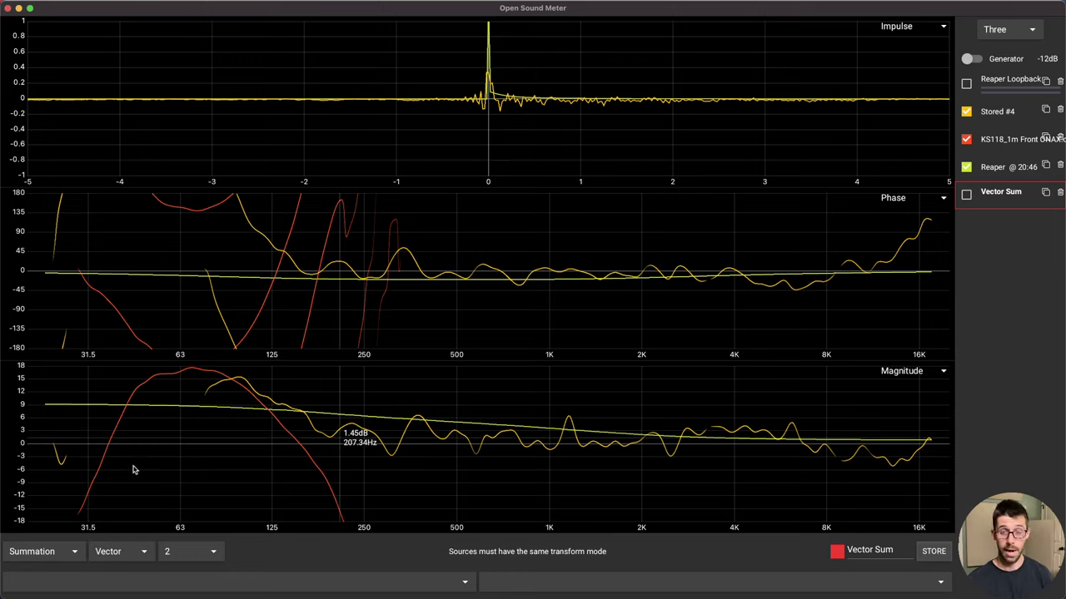
left_click(190, 551)
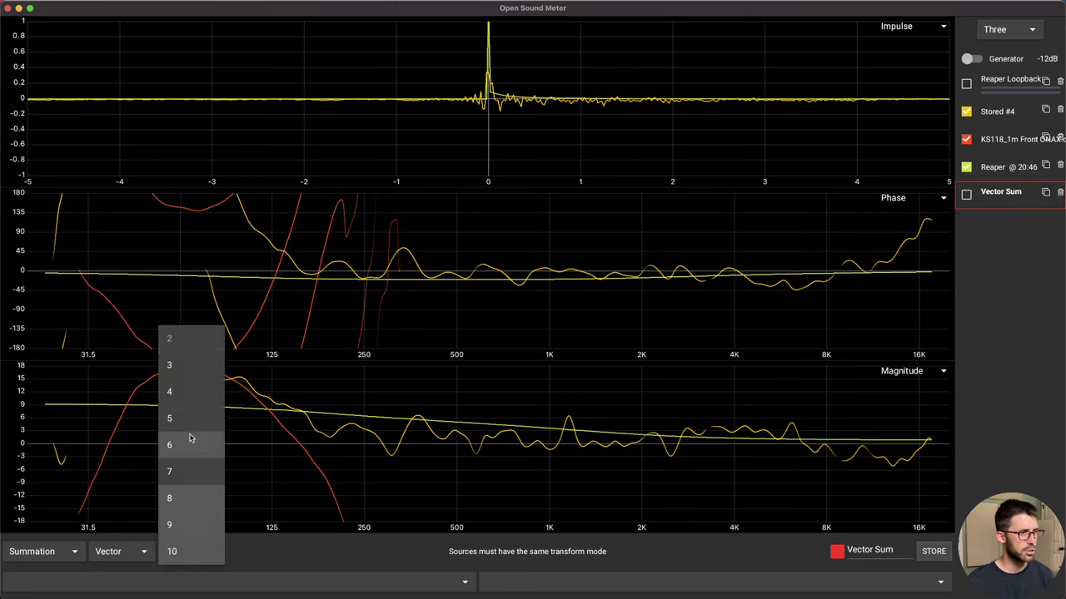
left_click(190, 340)
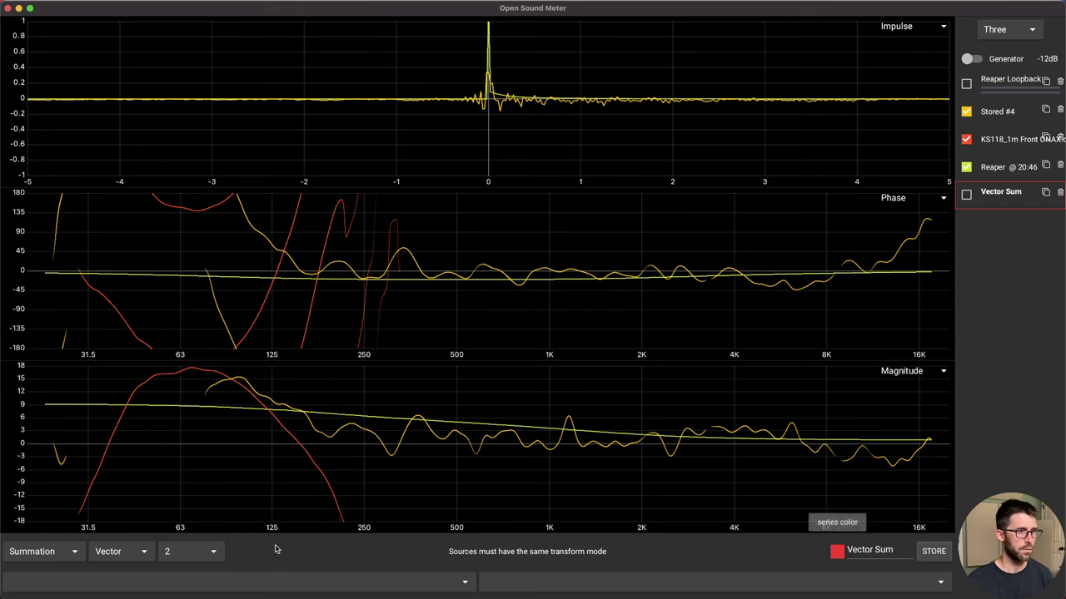
Step: Set the Vector Sum inputs to Stored #4 and Reaper @ 20:46
left_click(433, 581)
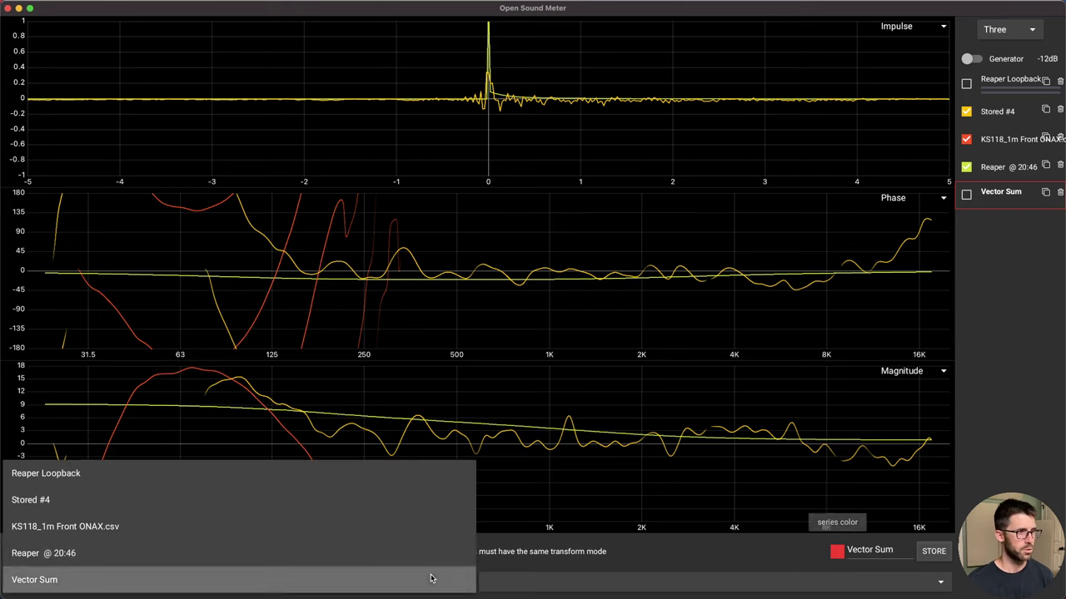
left_click(294, 502)
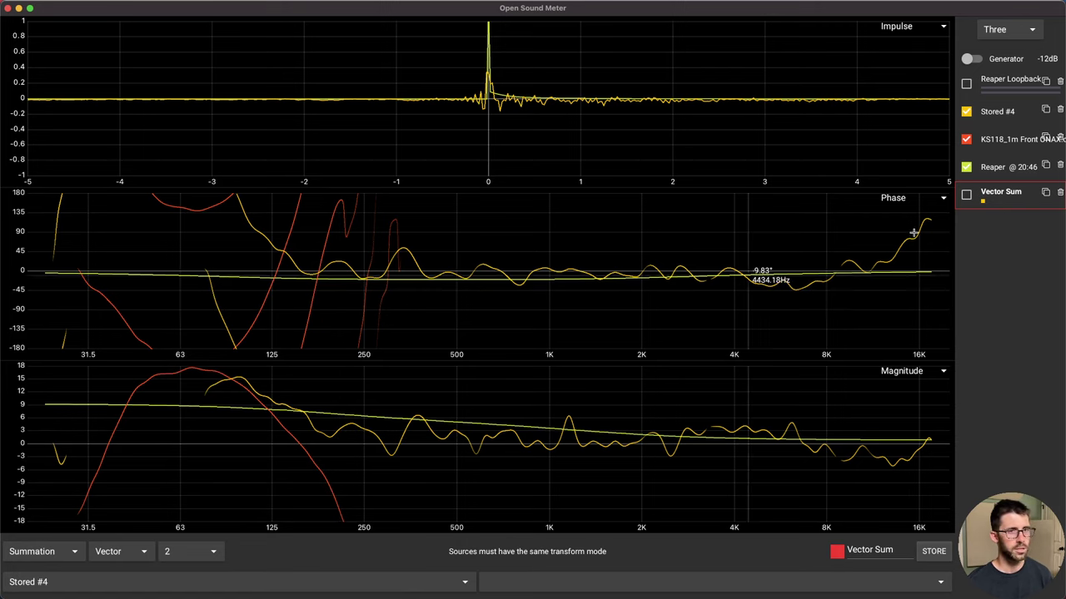
left_click(636, 580)
left_click(626, 554)
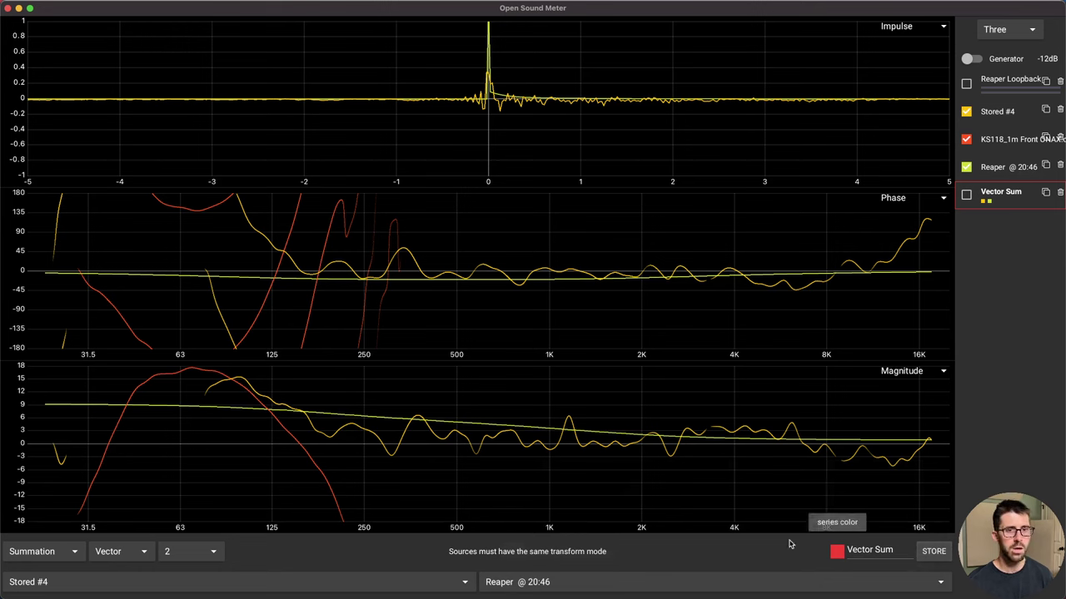
Step: Show the Vector Sum trace, then start editing the graph's lower frequency limit
left_click(966, 194)
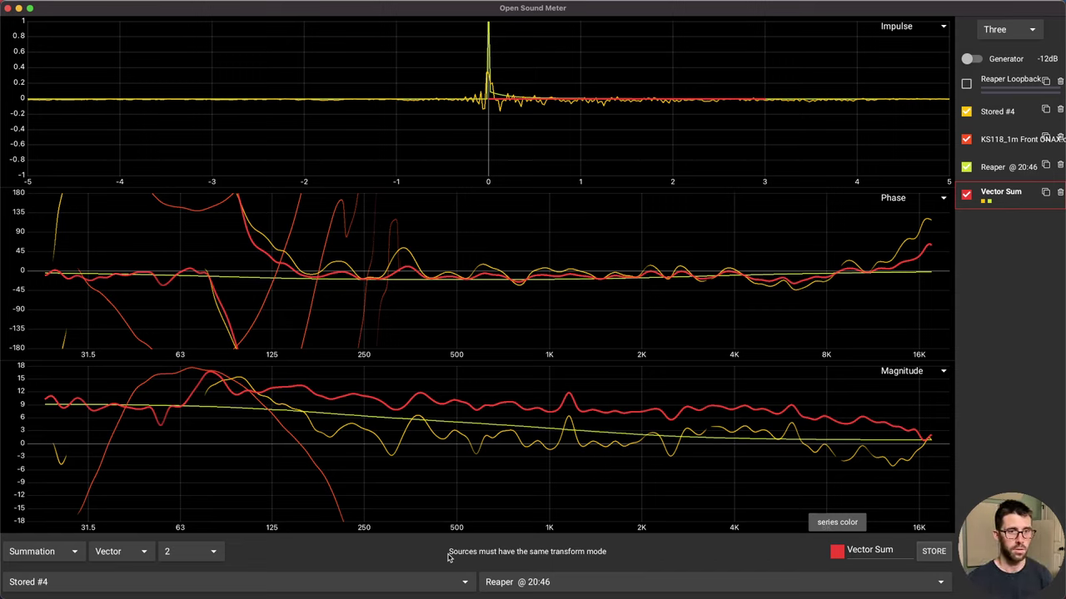
left_click(193, 551)
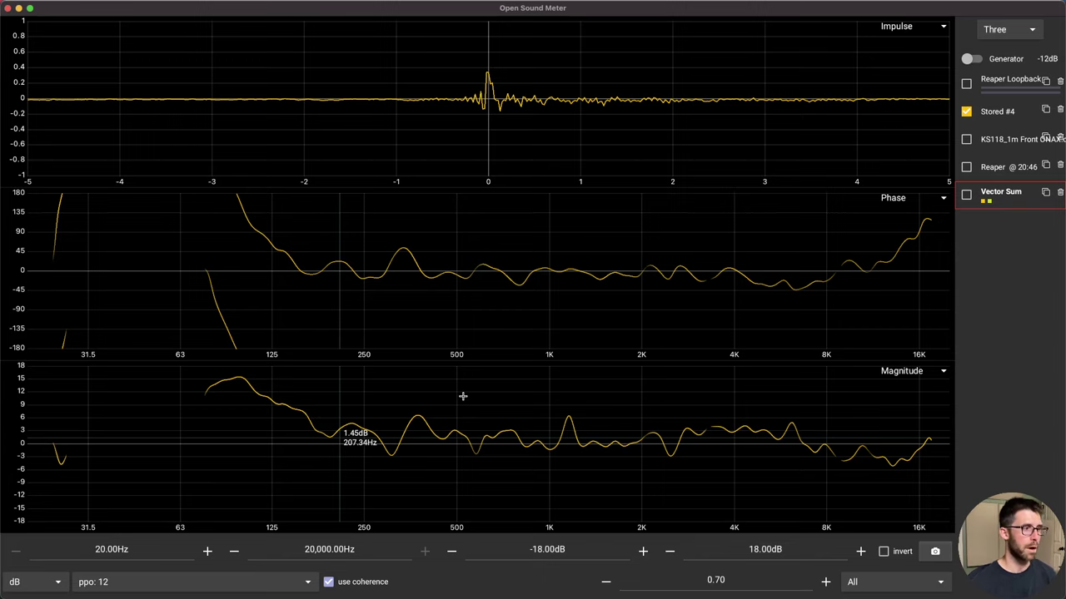
left_click(123, 550)
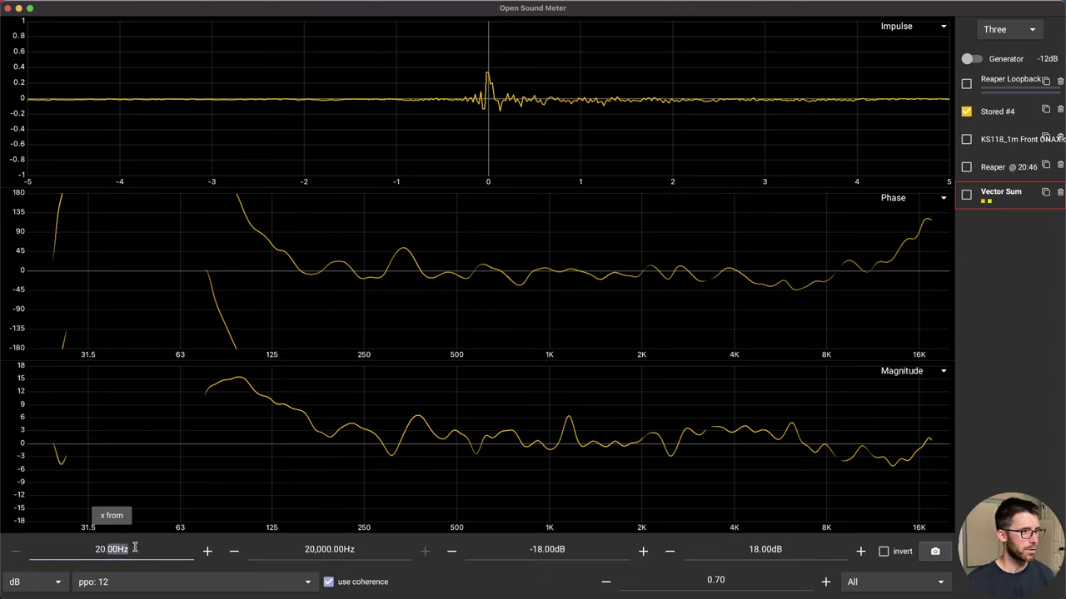
Step: Show KS118, hide Stored #4, and set the magnitude graph's upper frequency limit to 400 Hz
left_click(966, 139)
left_click(966, 111)
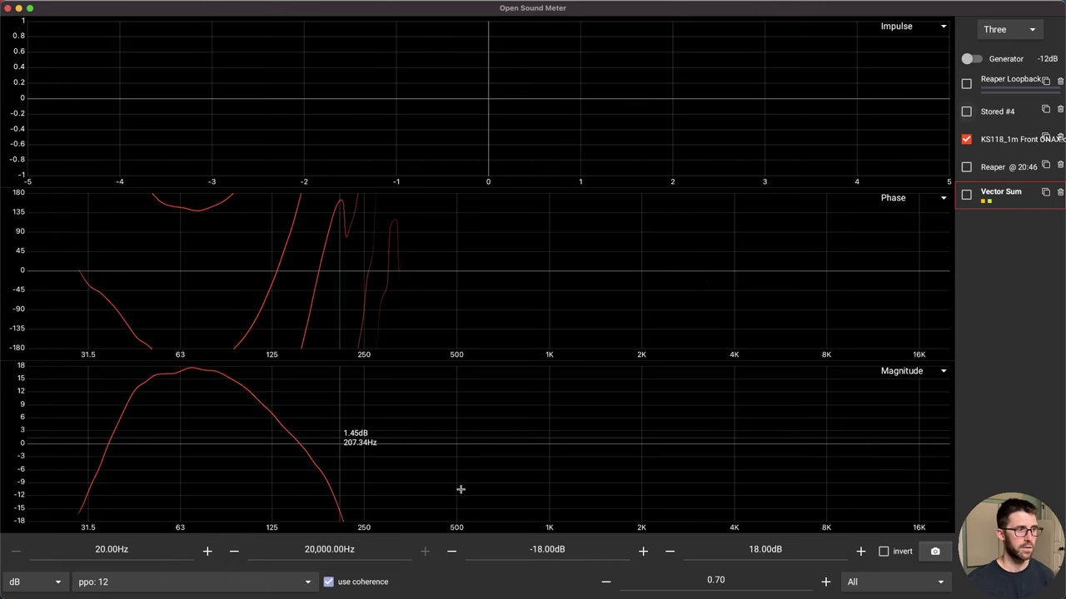
left_click_drag(333, 550, 380, 546)
double_click(380, 546)
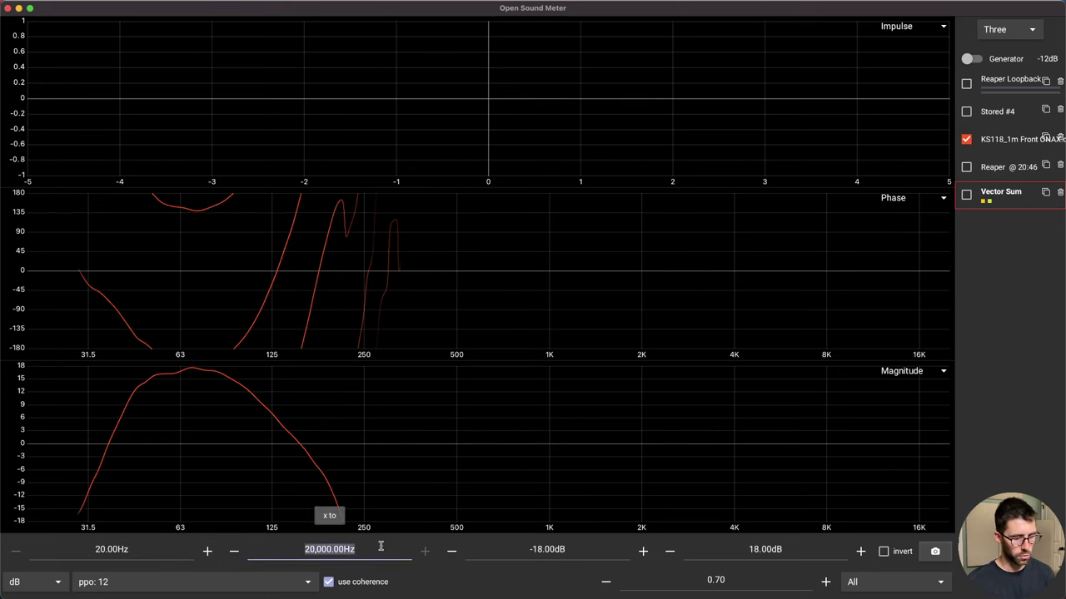
type("400")
key("Return")
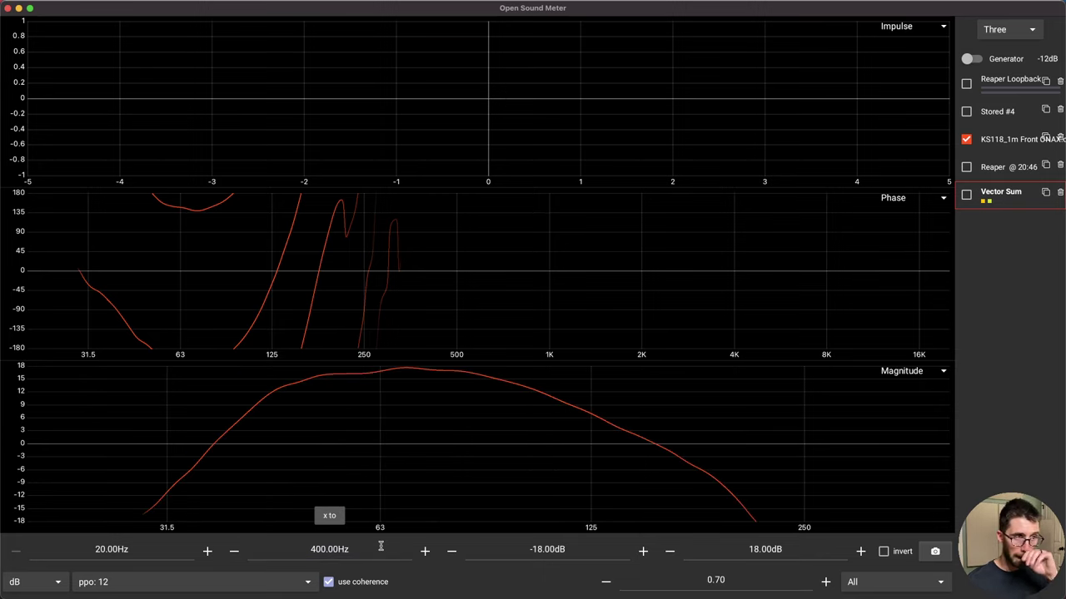
Step: Set the phase graph's upper frequency limit to 400 Hz as well
left_click(521, 297)
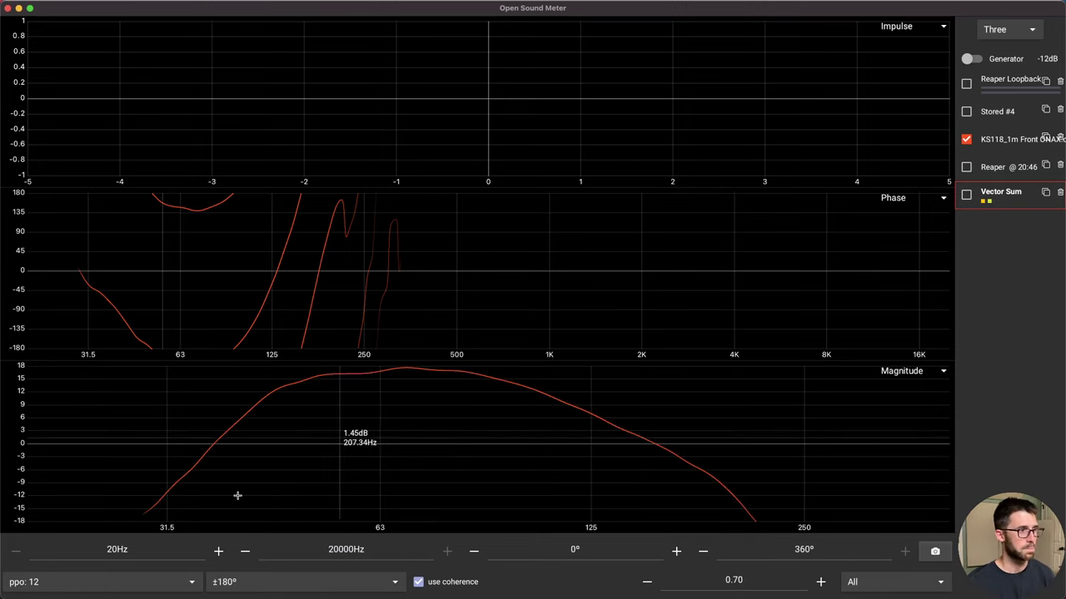
double_click(306, 552)
type("400")
key("Return")
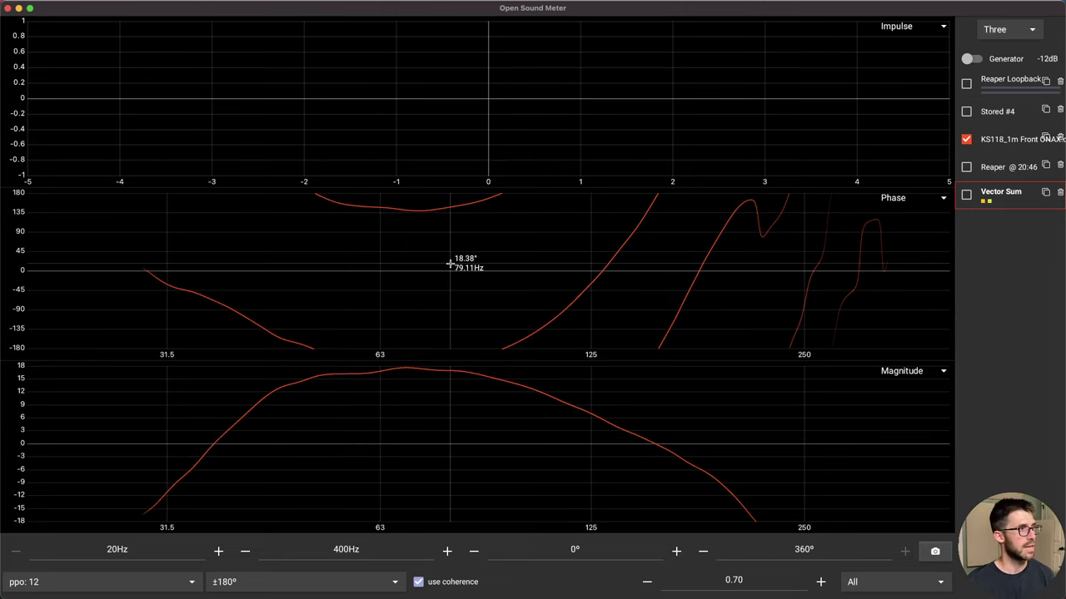
Step: Set the magnitude graph's lower level limit to -12 dB
left_click(417, 416)
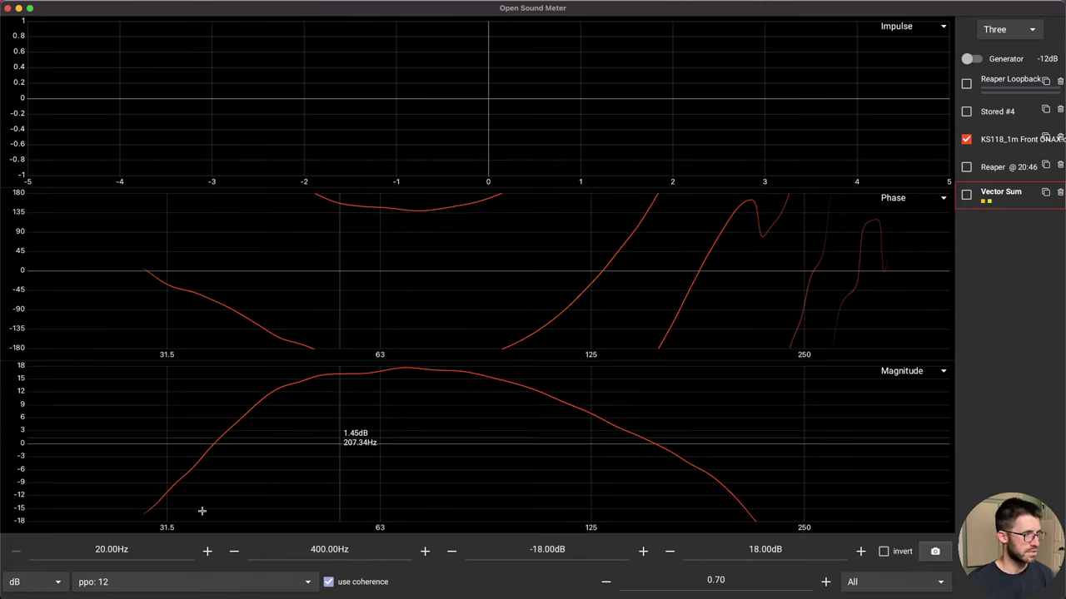
double_click(580, 550)
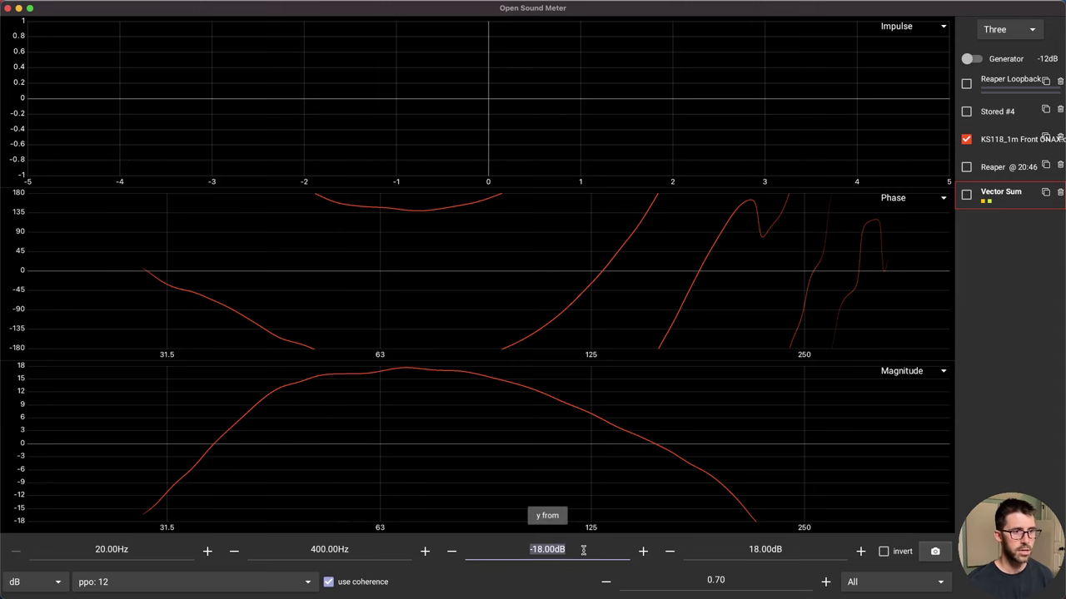
type("-12")
key("Return")
left_click(502, 156)
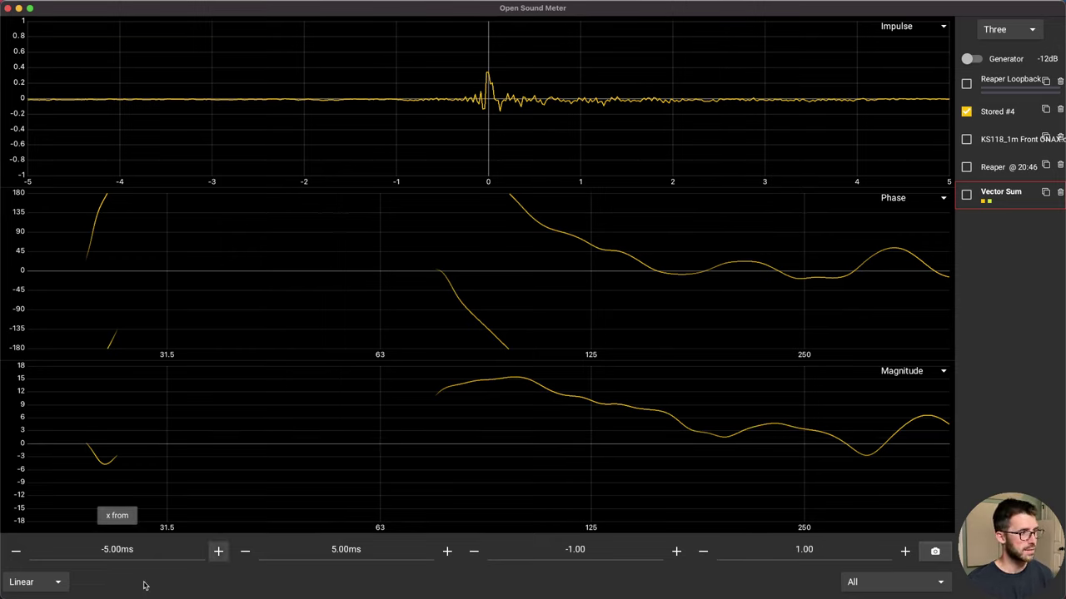
Step: Try a log vertical scale on the impulse graph, then return it to linear
left_click(53, 582)
left_click(56, 584)
left_click(56, 584)
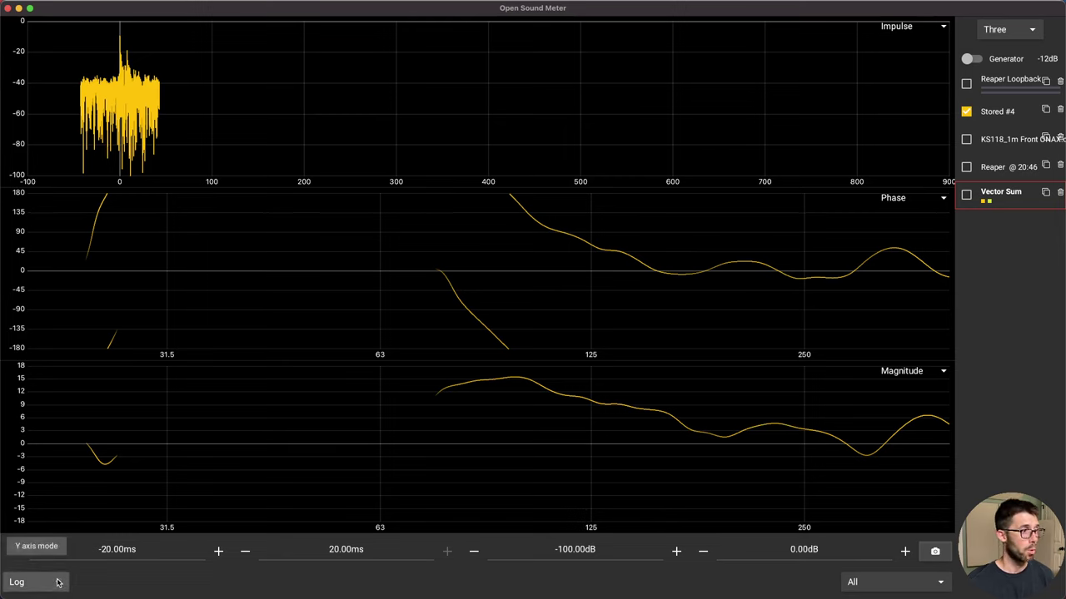
left_click(37, 550)
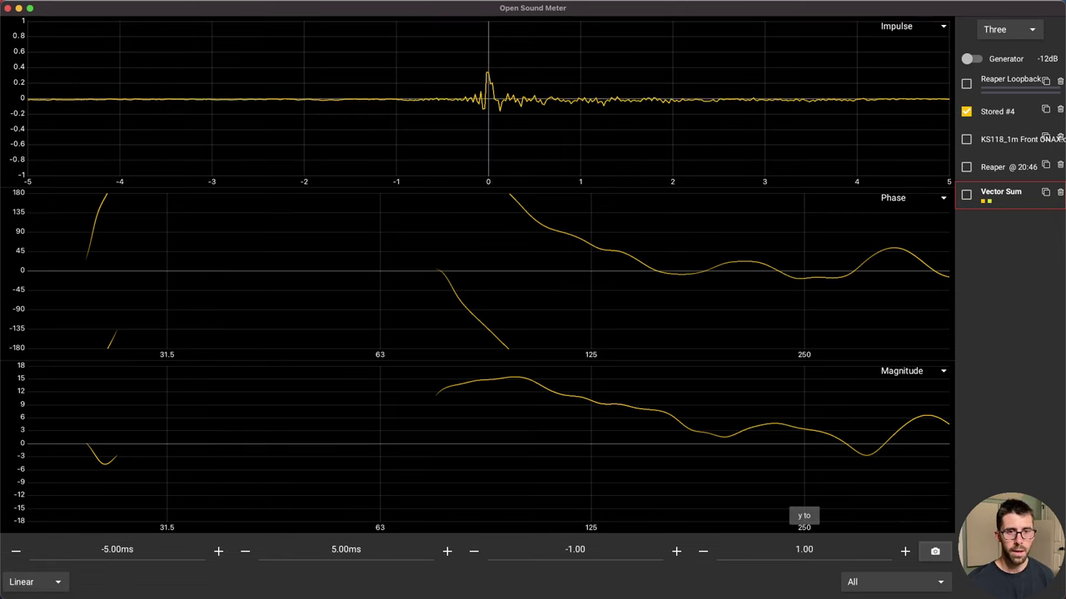
Step: Filter the graph's traces then restore All, enable Reaper Loopback, and use a single-graph layout
left_click(920, 577)
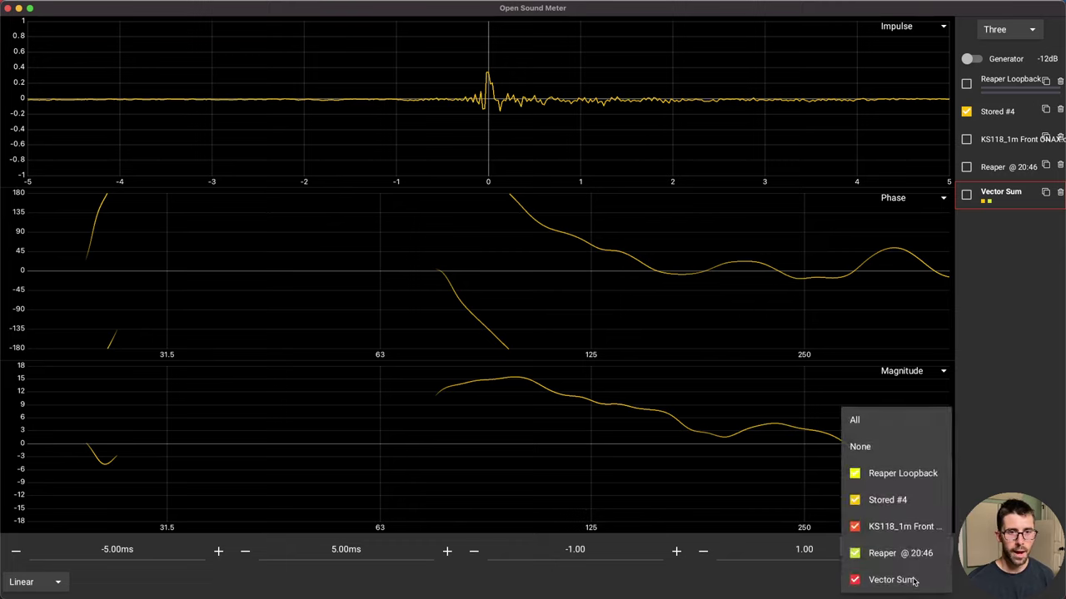
left_click(891, 500)
left_click(889, 531)
left_click(889, 553)
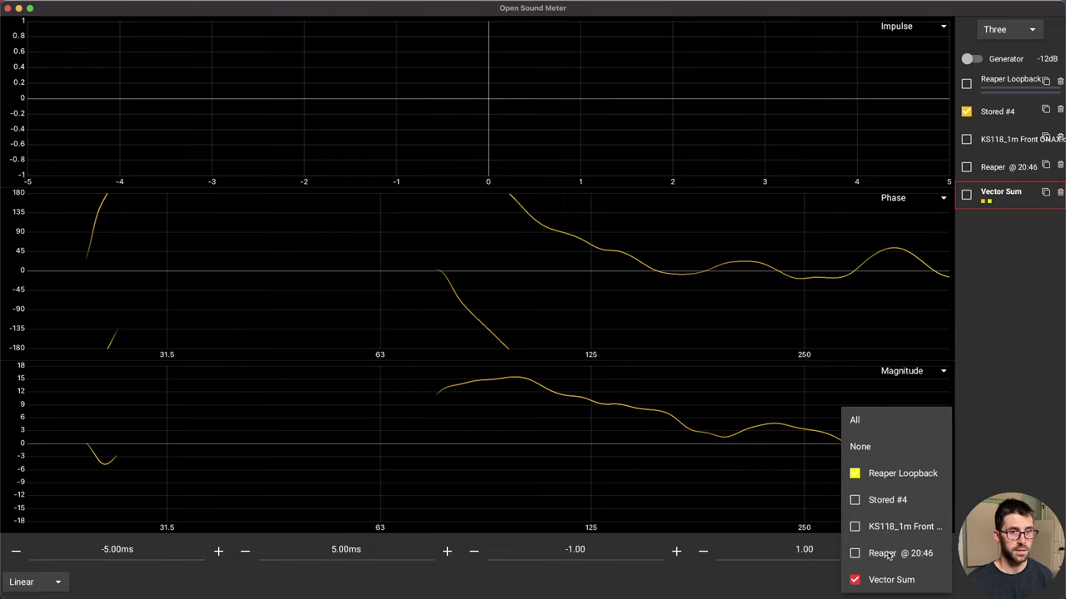
left_click(856, 580)
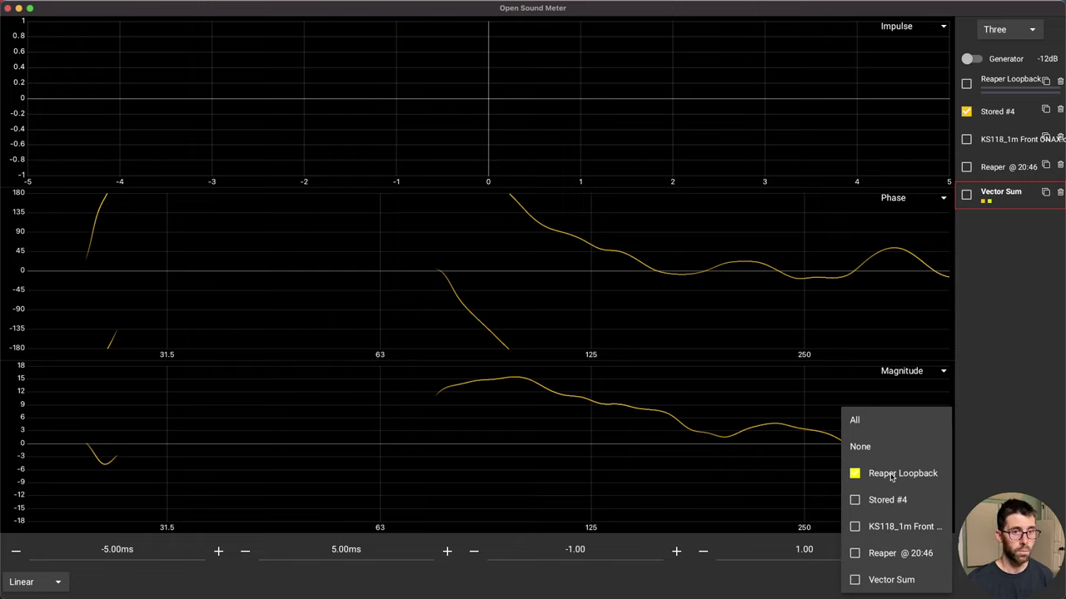
left_click(869, 419)
left_click(966, 84)
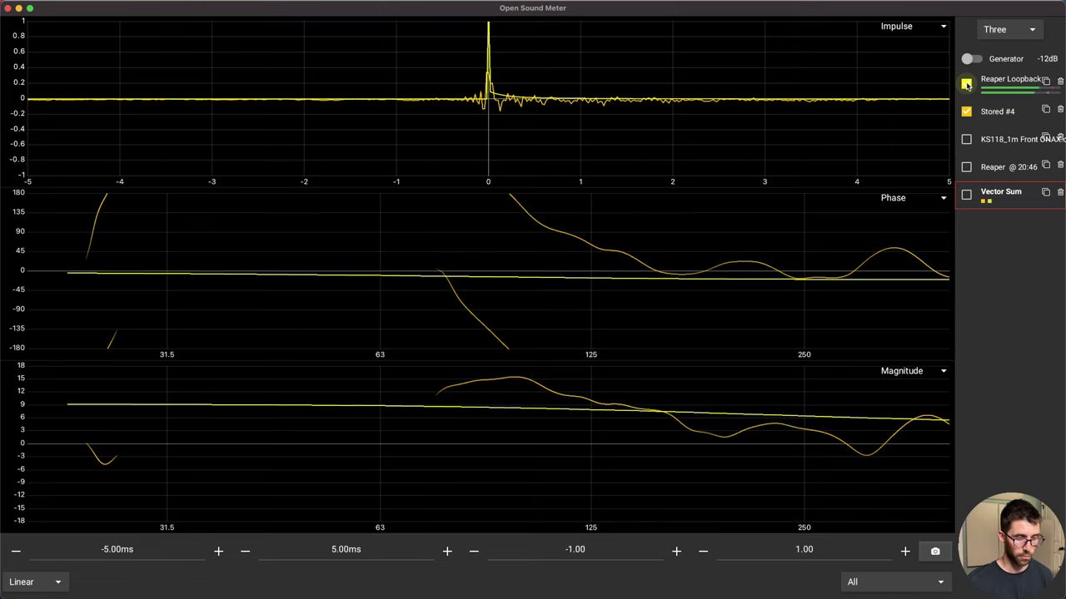
left_click(916, 26)
Step: Show the RTA with Stored #4 hidden and save the chart image to the Desktop as 'test'
left_click(894, 35)
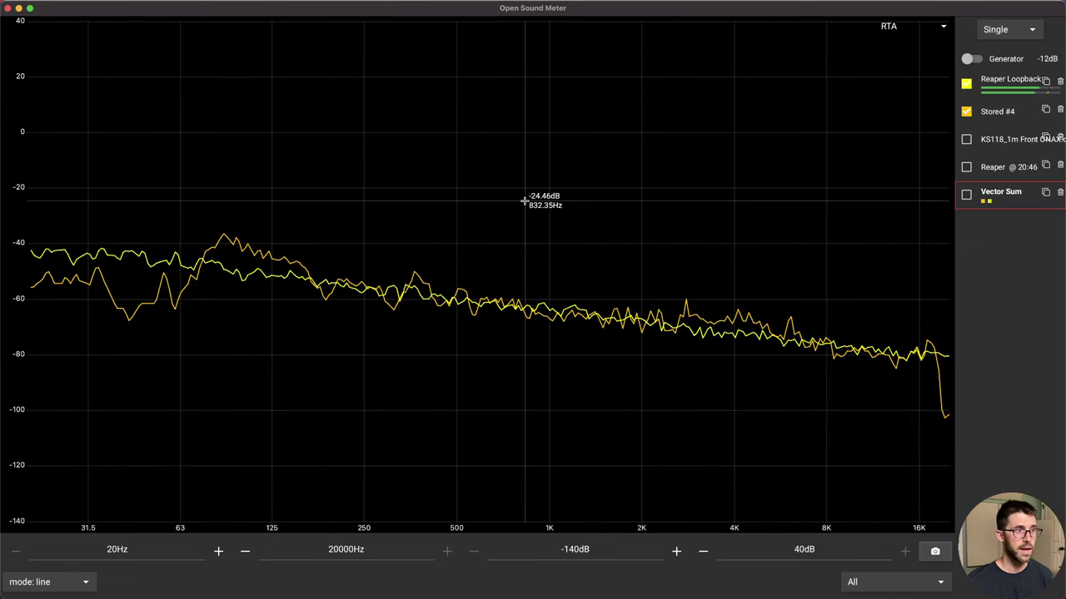
left_click(965, 111)
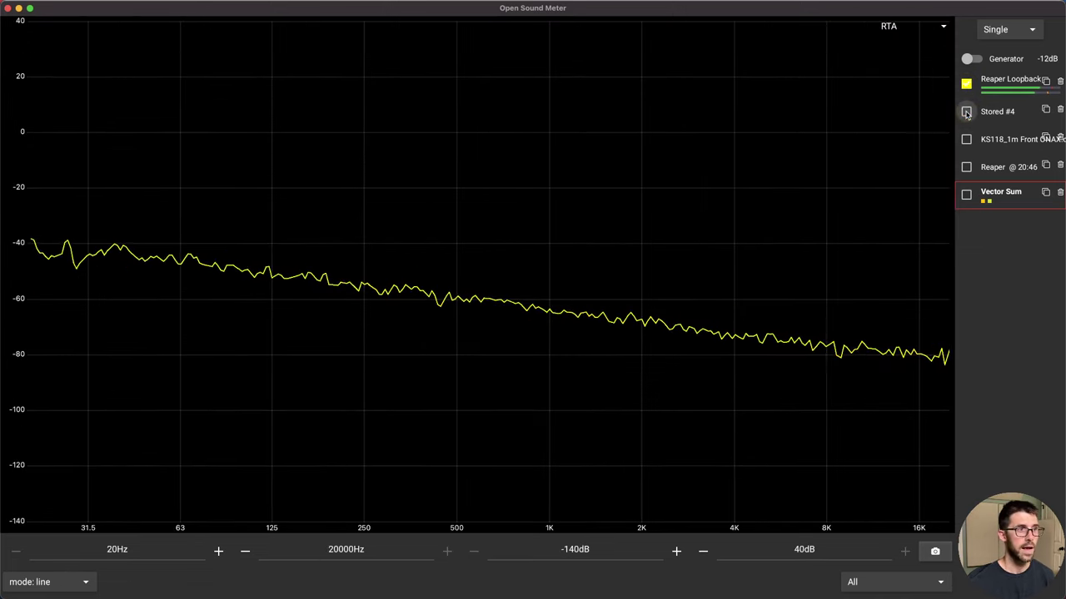
left_click(933, 553)
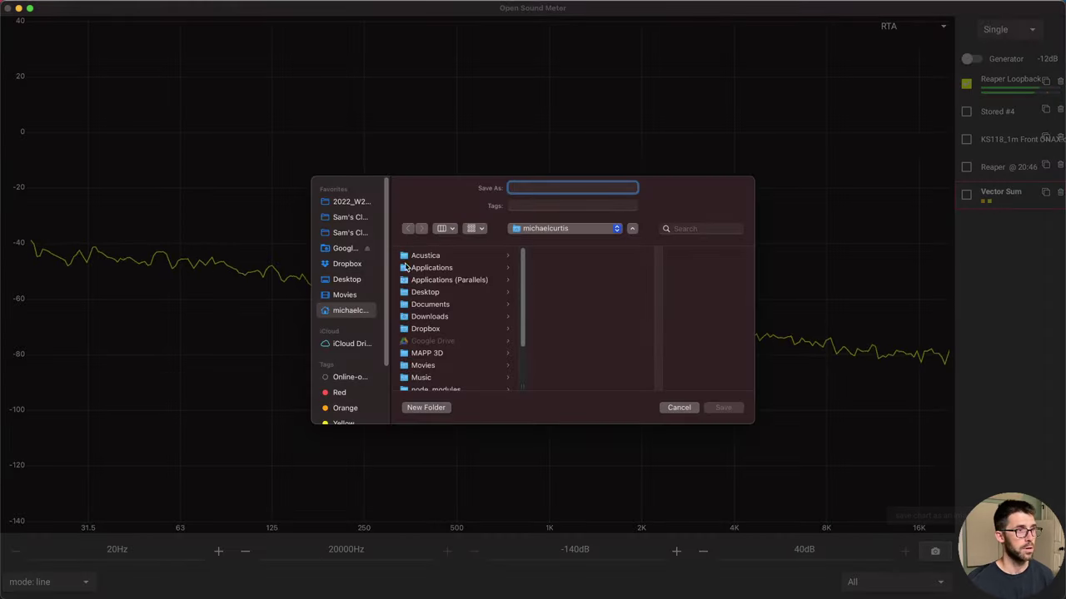
left_click(347, 279)
type("test")
key("Return")
Step: Preview asdf.png from the Desktop in Quick Look, then close the preview and Finder window
left_click(265, 583)
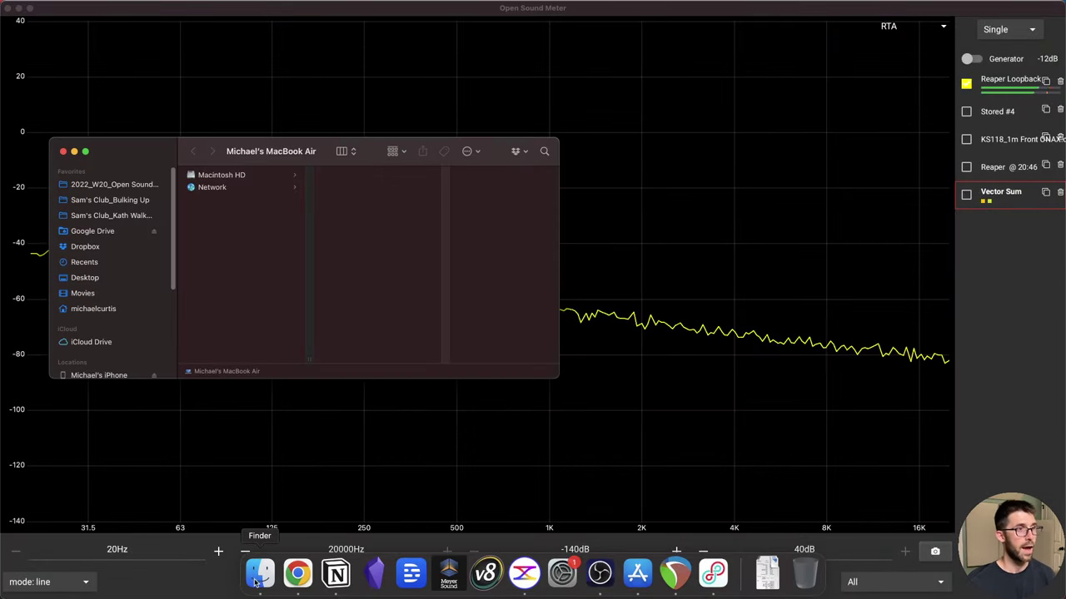
key("super+shift+d")
key("Down")
key("space")
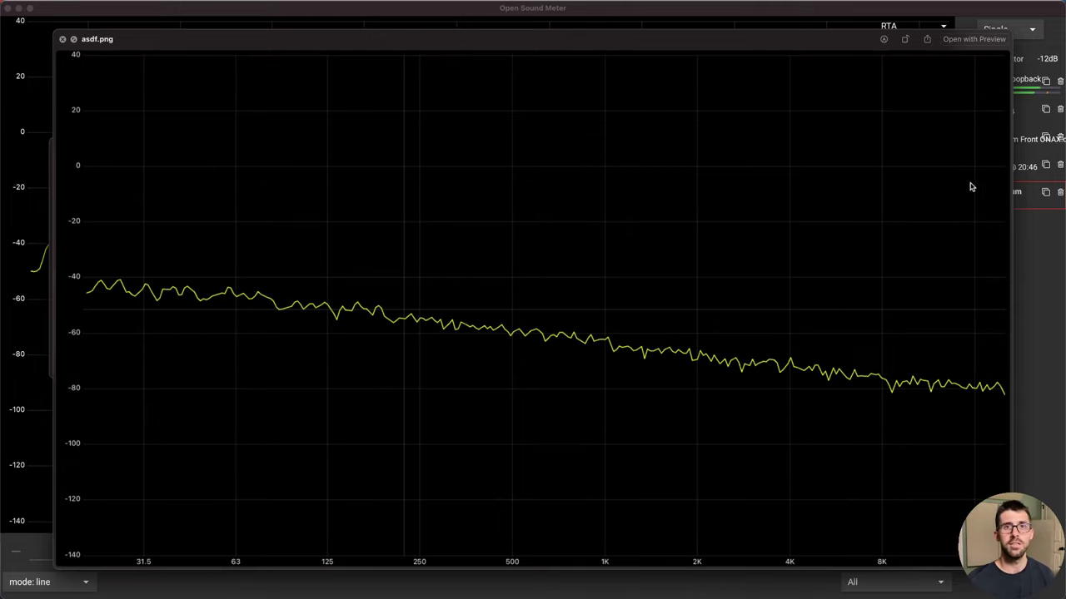
key("space")
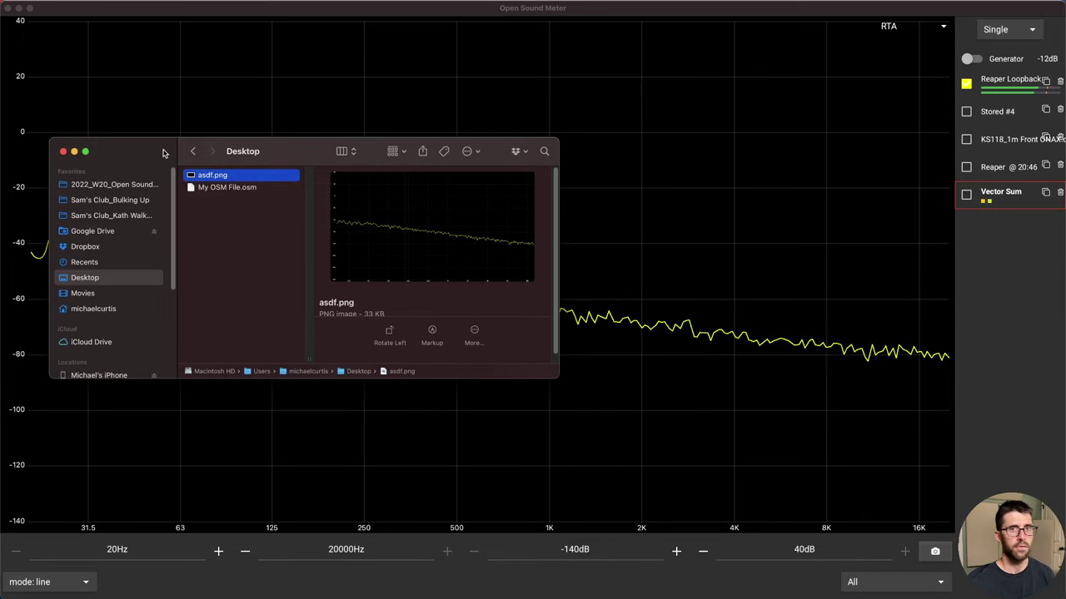
key("super+w")
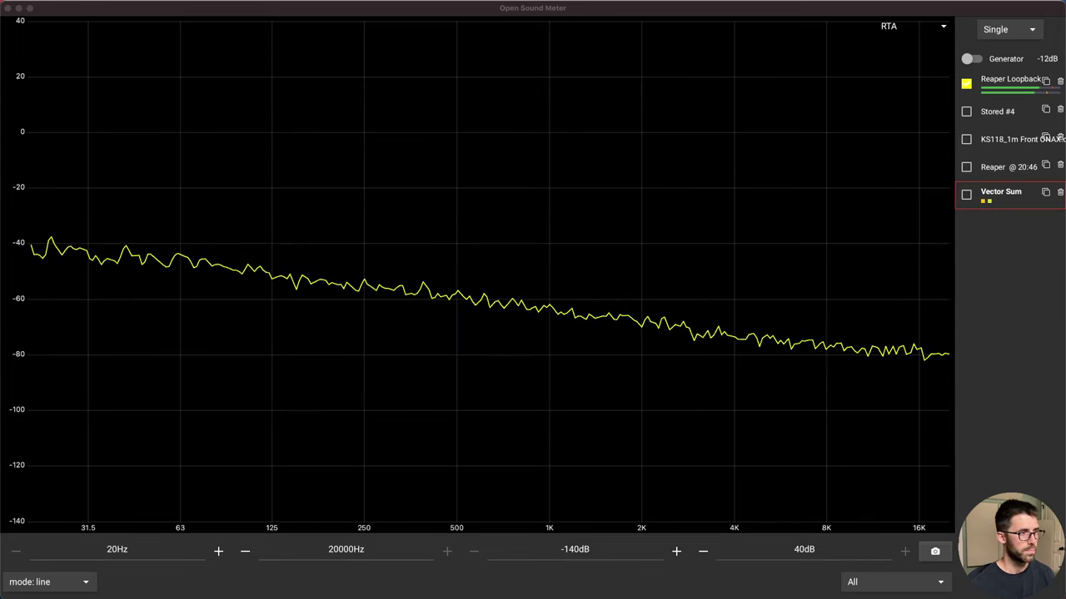
Step: Try bars, thin lines and peak hold for the spectrum, then return it to a single line
left_click(67, 580)
left_click(58, 551)
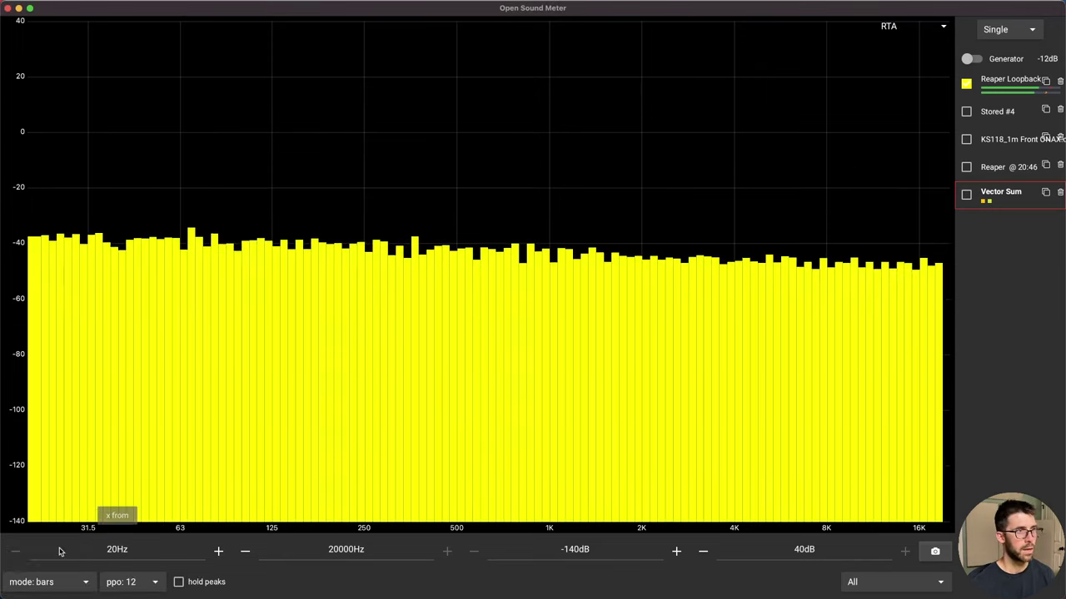
left_click(67, 583)
left_click(63, 580)
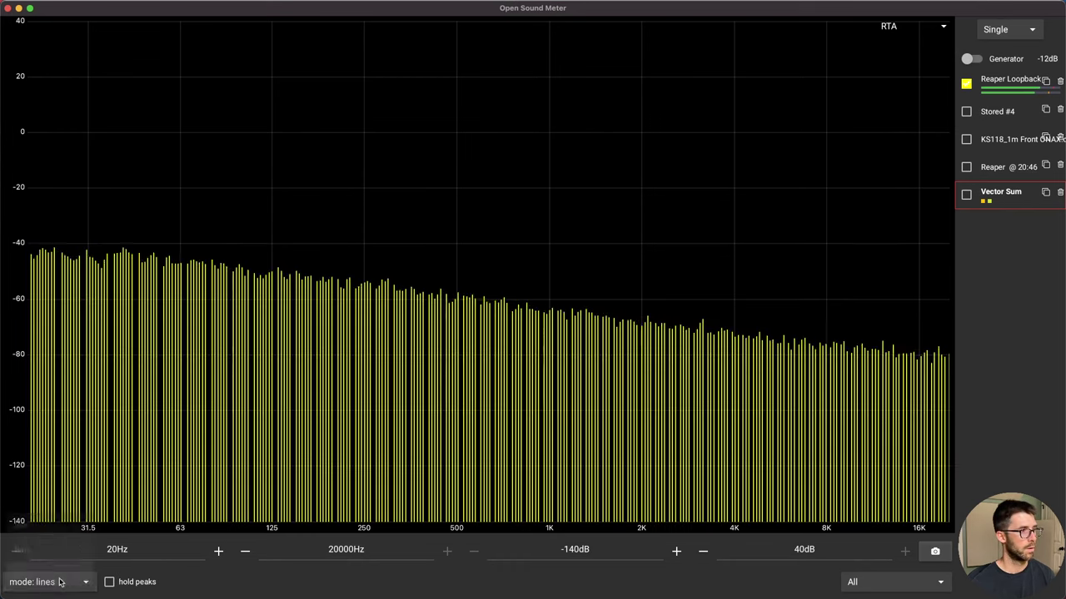
left_click(110, 583)
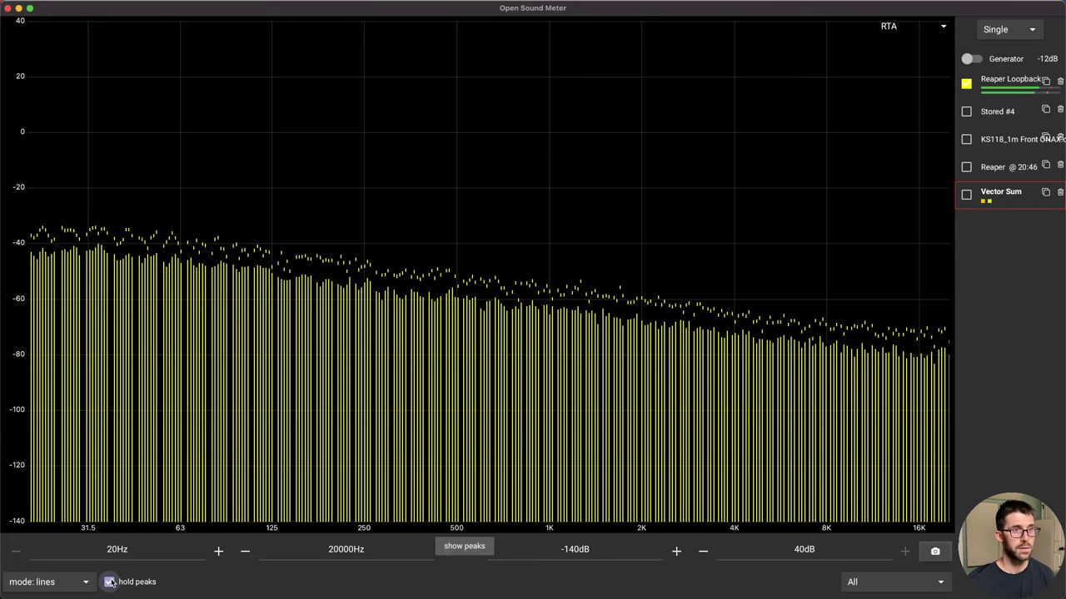
left_click(50, 582)
left_click(25, 522)
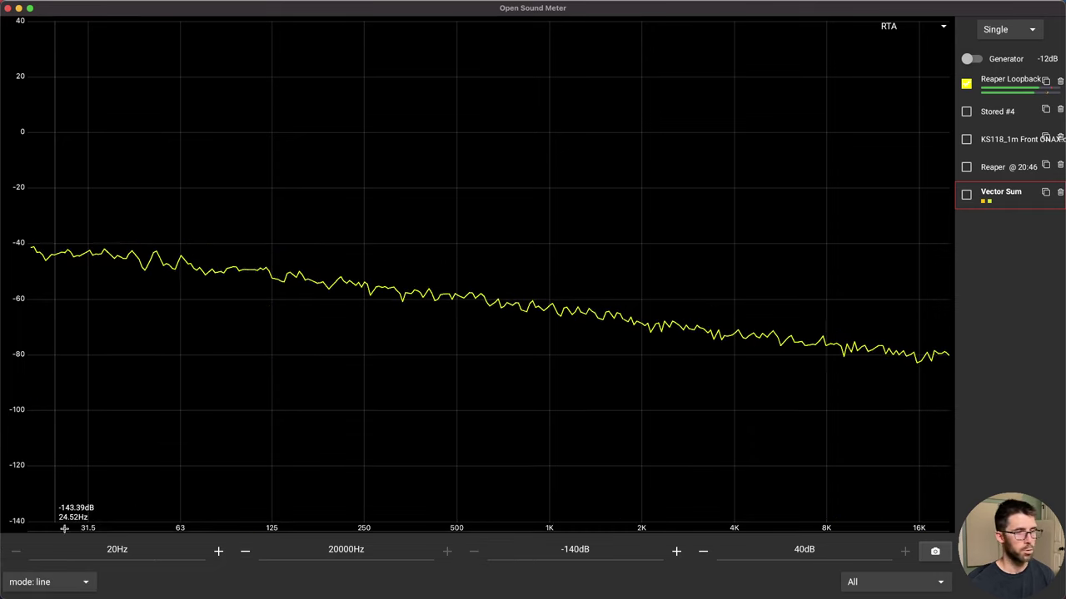
left_click(891, 582)
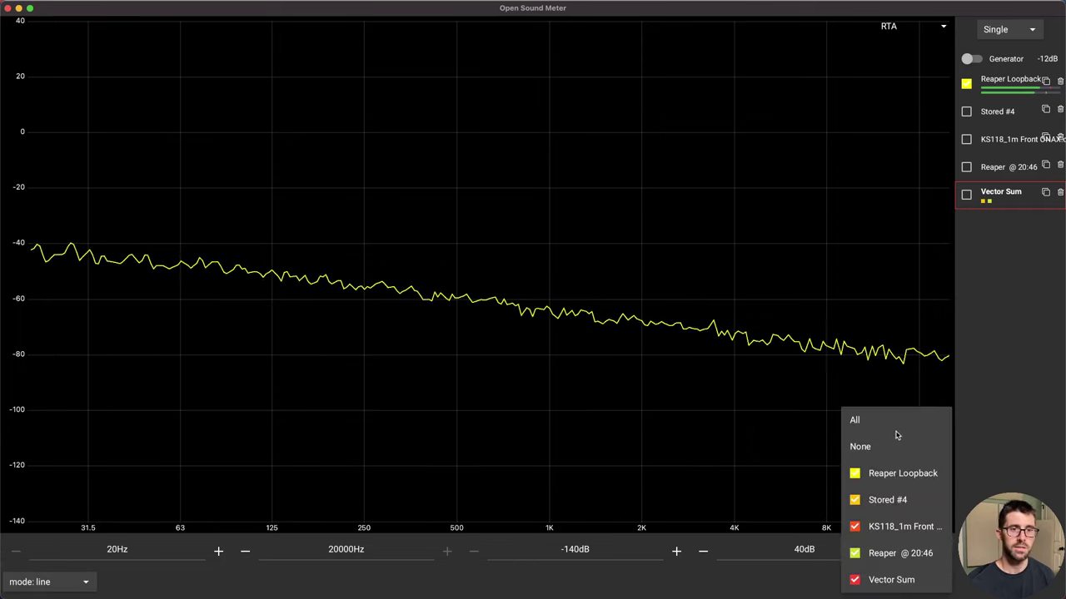
left_click(999, 397)
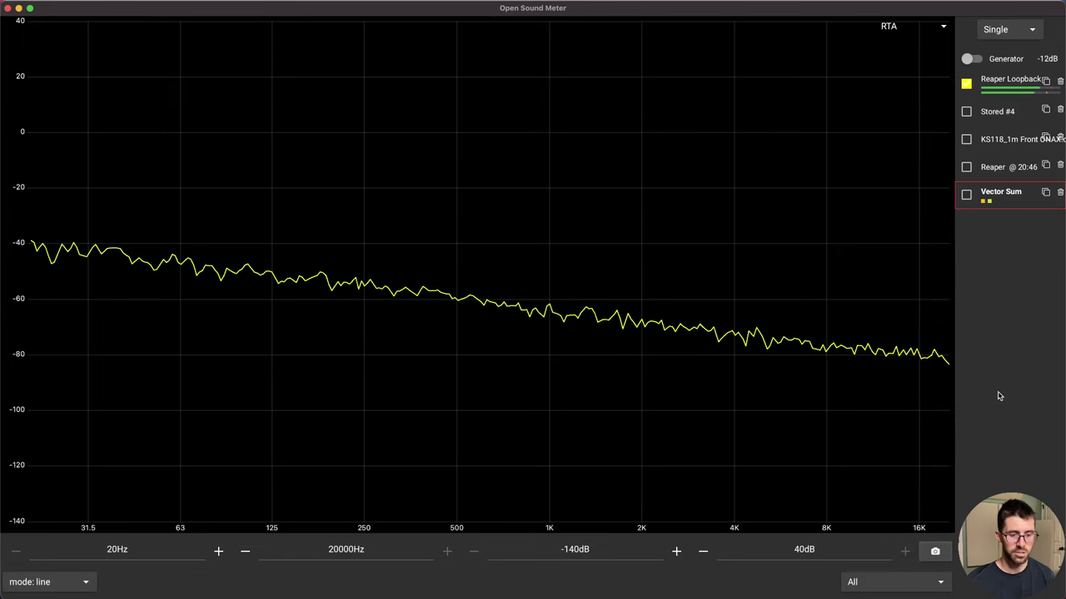
Step: Switch to the Magnitude view and try inverting the vertical axis, then revert it
key("m")
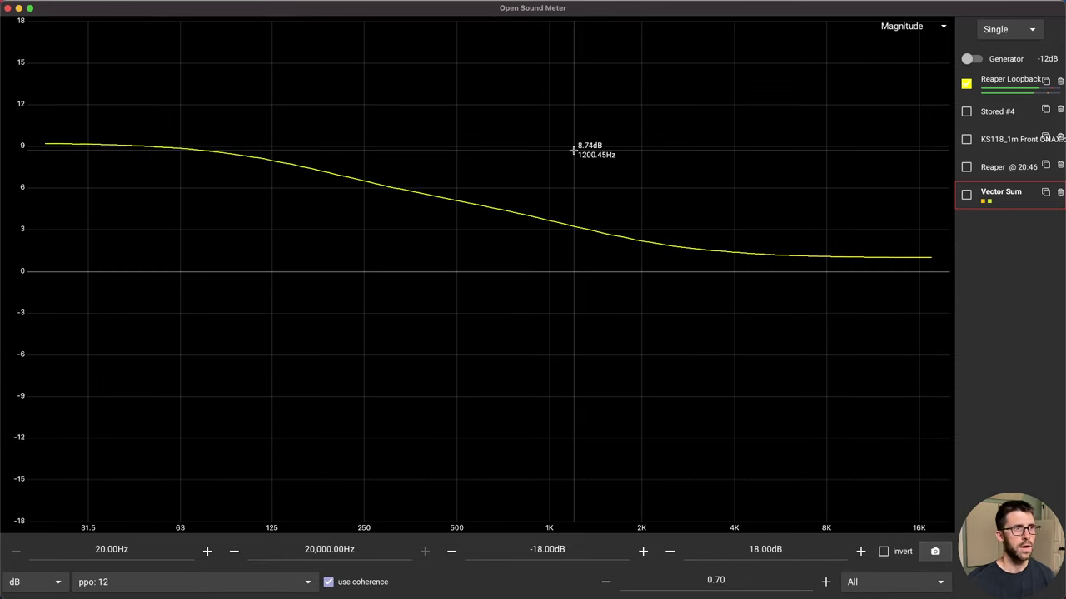
left_click(1013, 85)
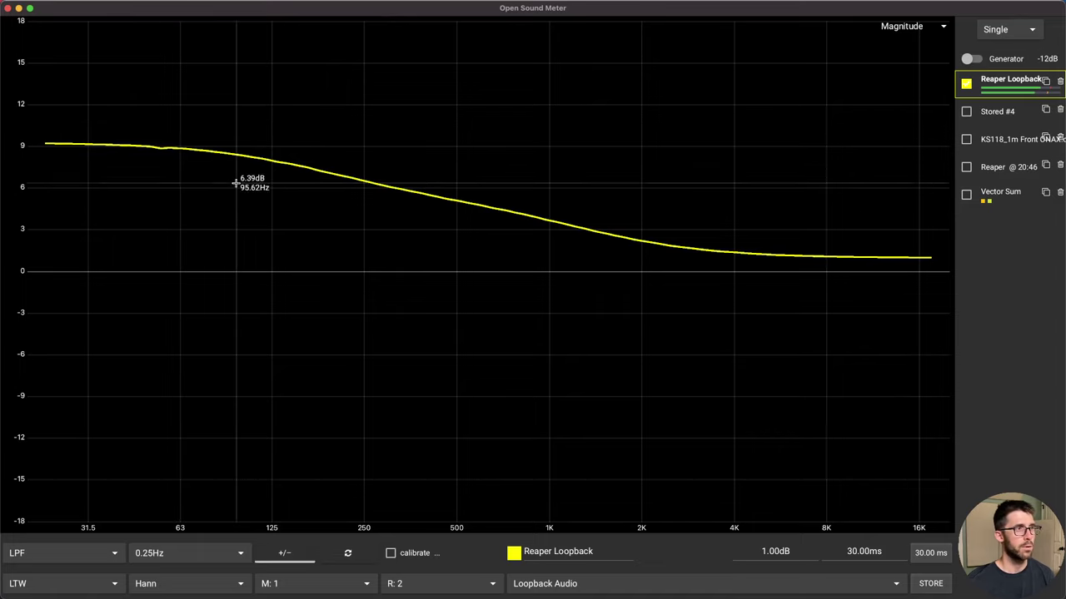
key("super+Tab")
key("super+Tab")
key("super+Tab")
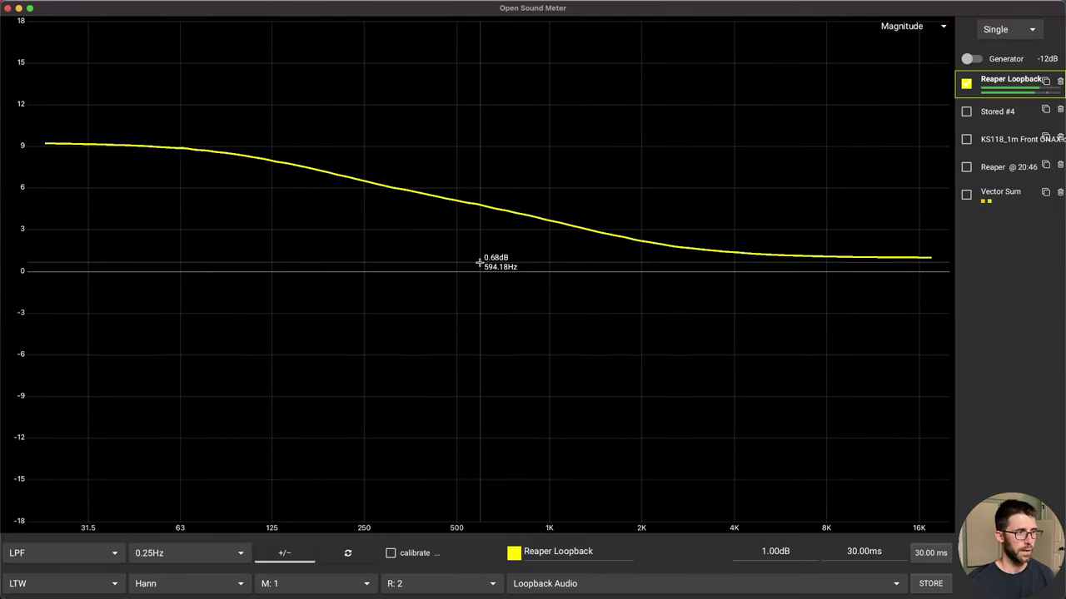
left_click(95, 509)
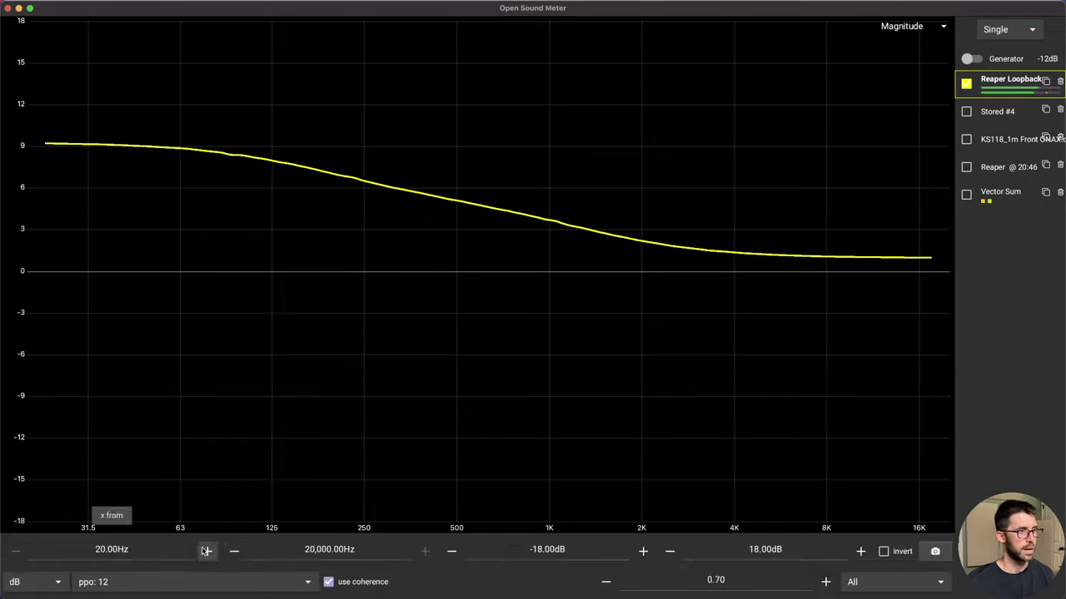
left_click(884, 551)
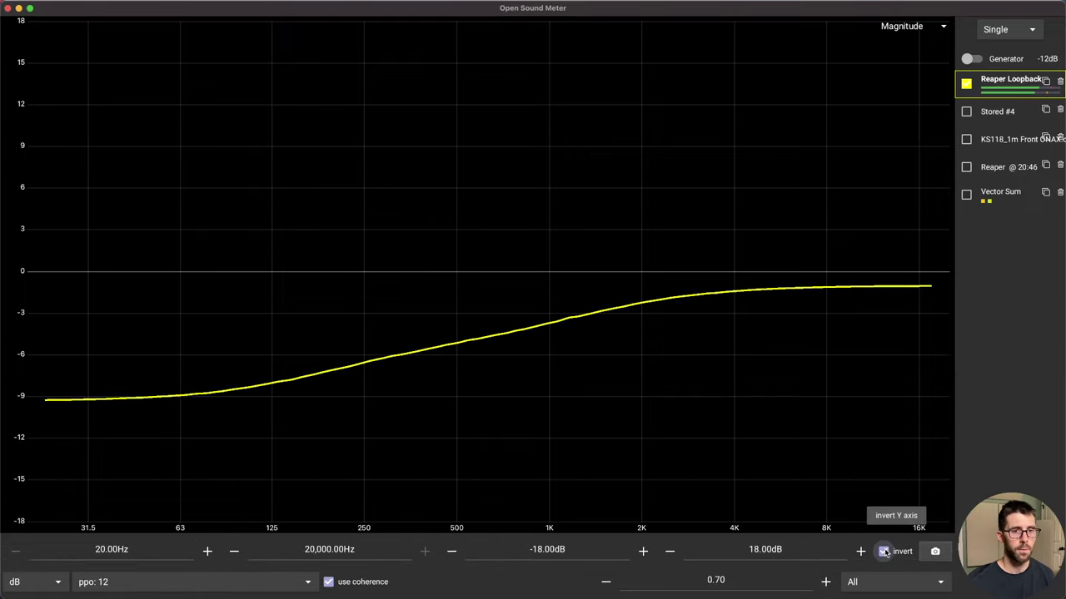
left_click(884, 551)
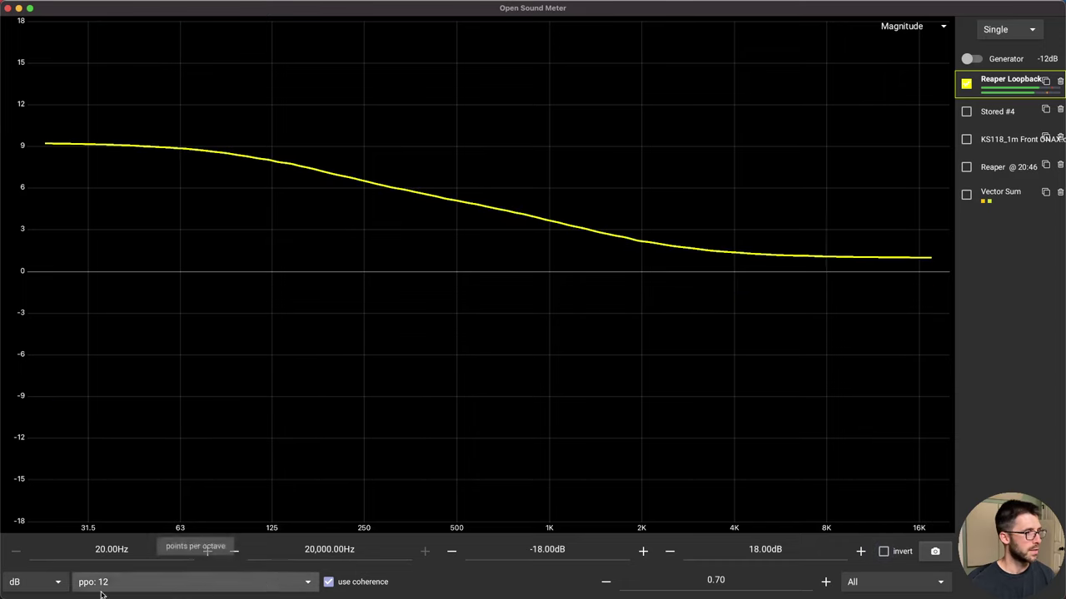
Step: Try a linear magnitude scale then return to dB, and set resolution to 24, then 48 ppo
left_click(42, 581)
left_click(47, 588)
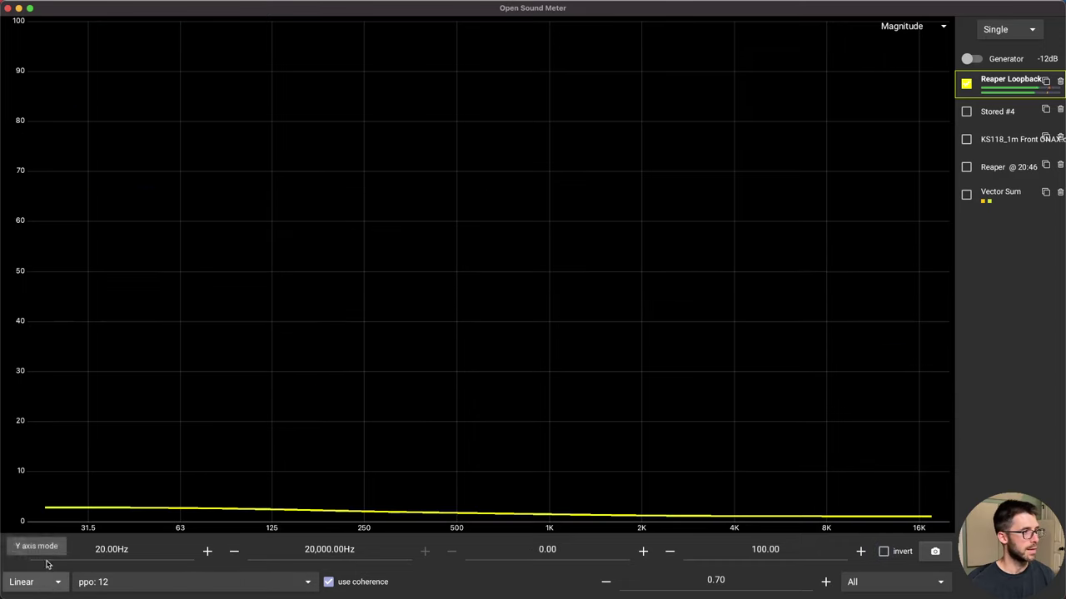
left_click(39, 587)
left_click(36, 564)
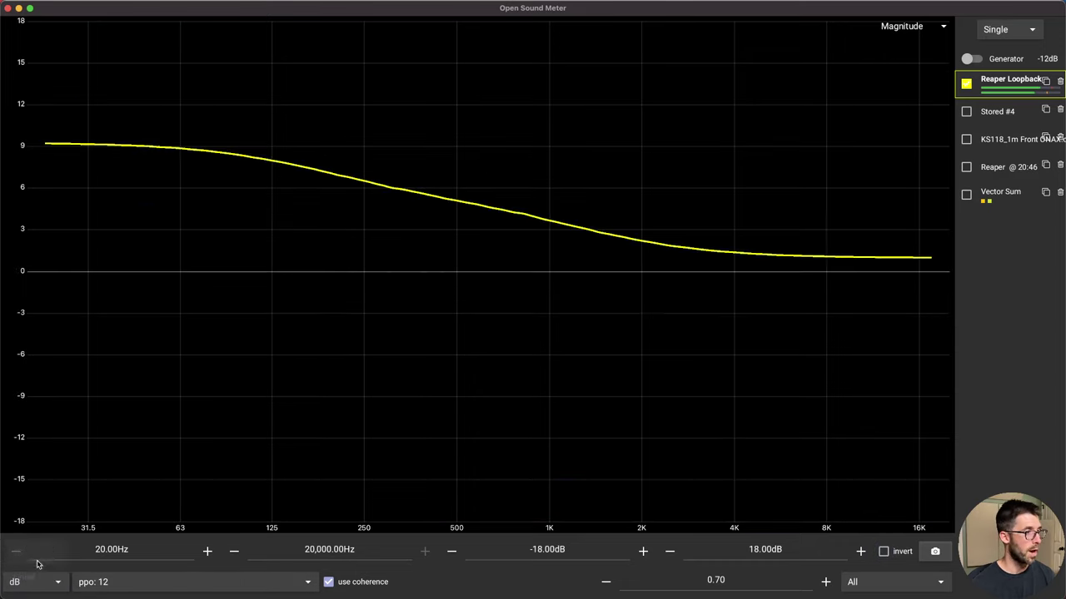
left_click(200, 583)
left_click(200, 560)
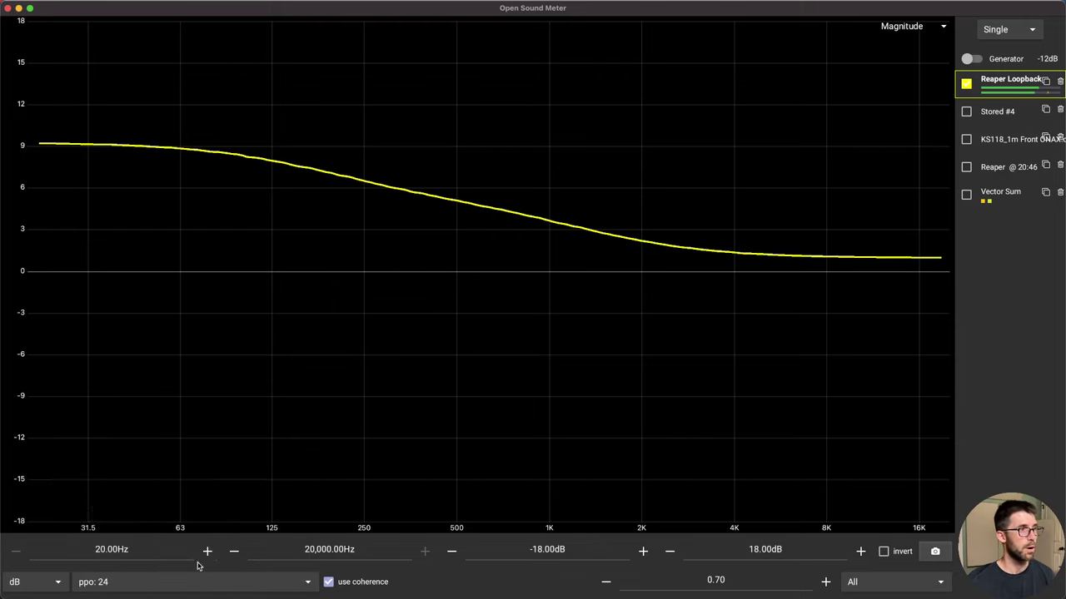
left_click(196, 580)
left_click(194, 581)
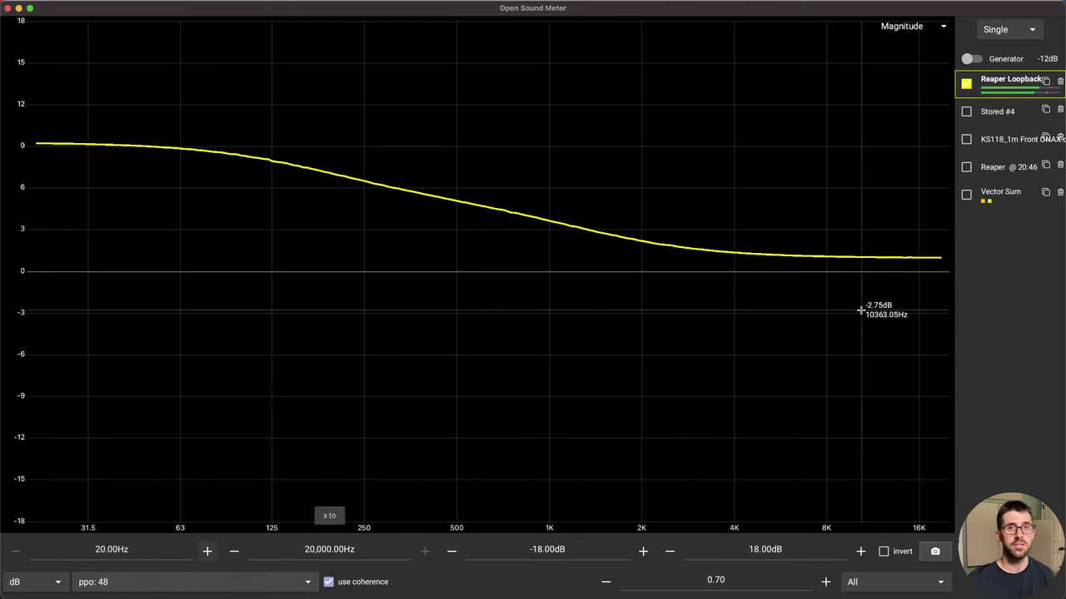
Step: Show Stored #4 instead of Reaper Loopback at 24 ppo after trying 3, keeping coherence blanking on
left_click(966, 111)
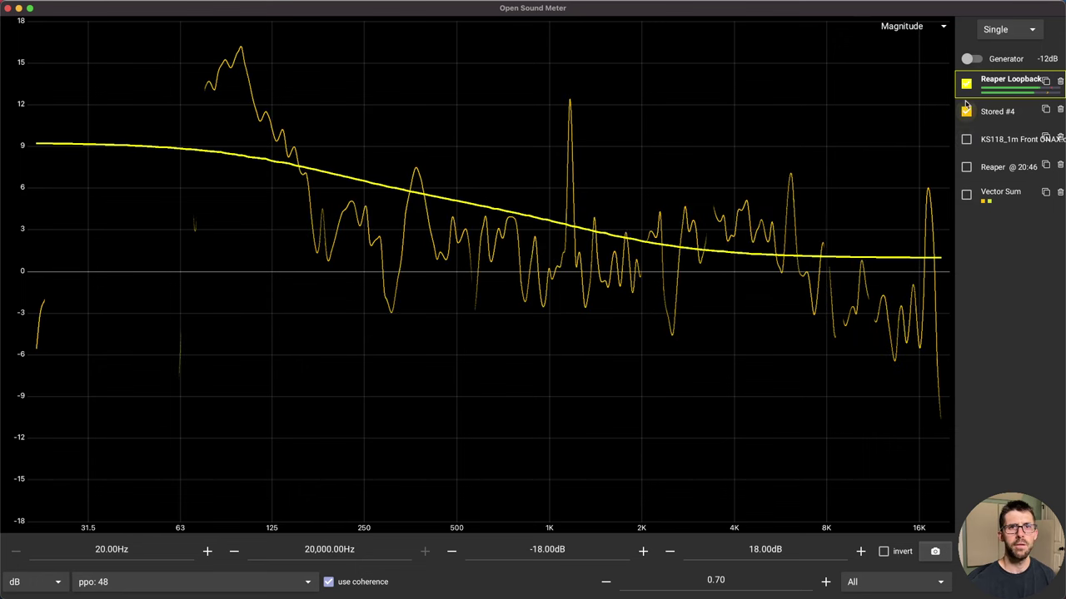
left_click(966, 83)
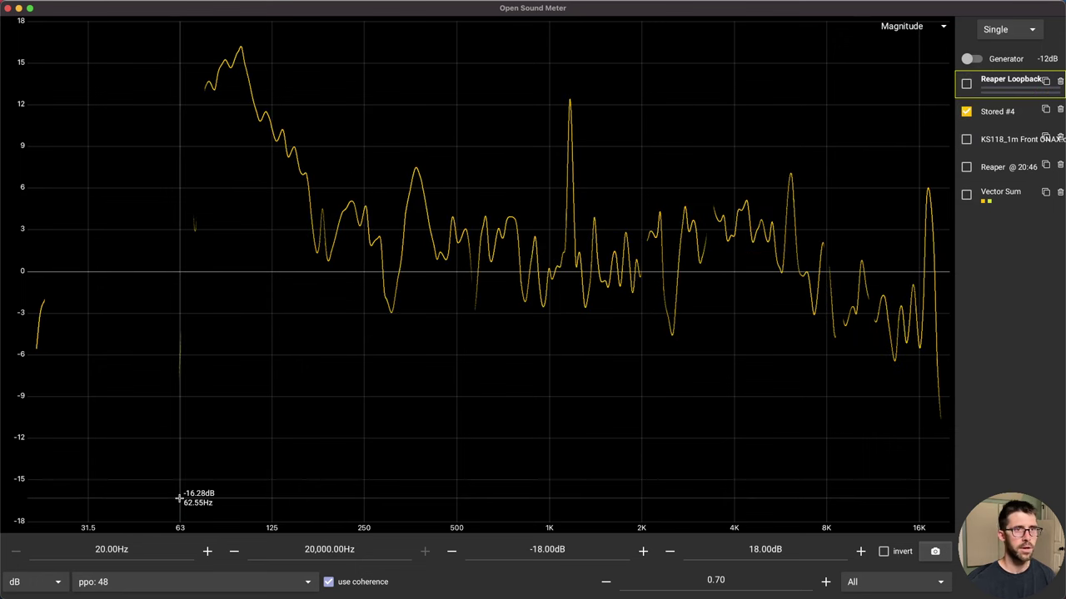
left_click(177, 583)
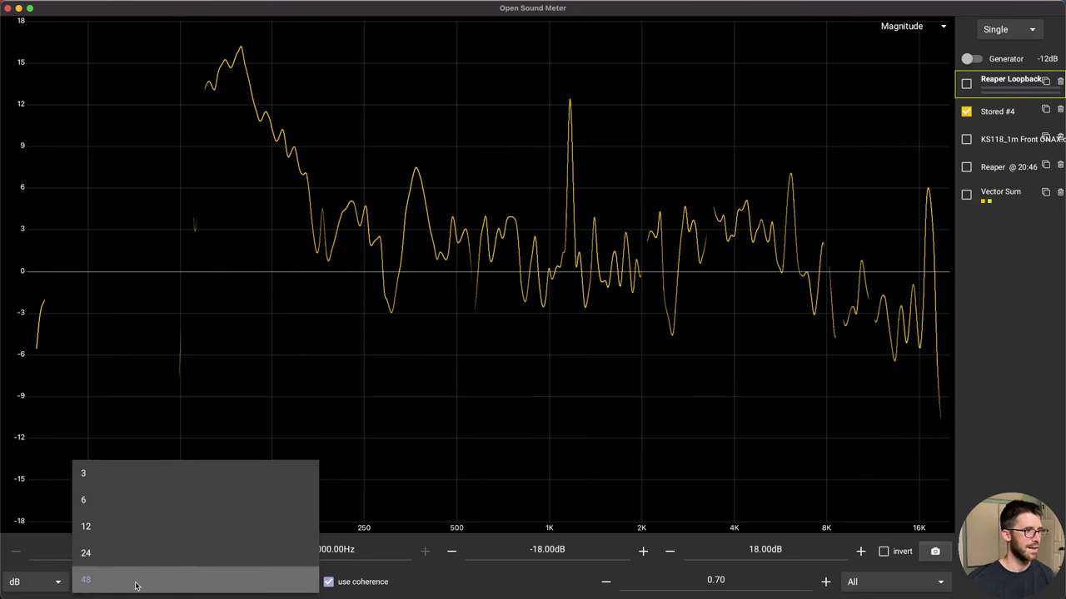
left_click(152, 476)
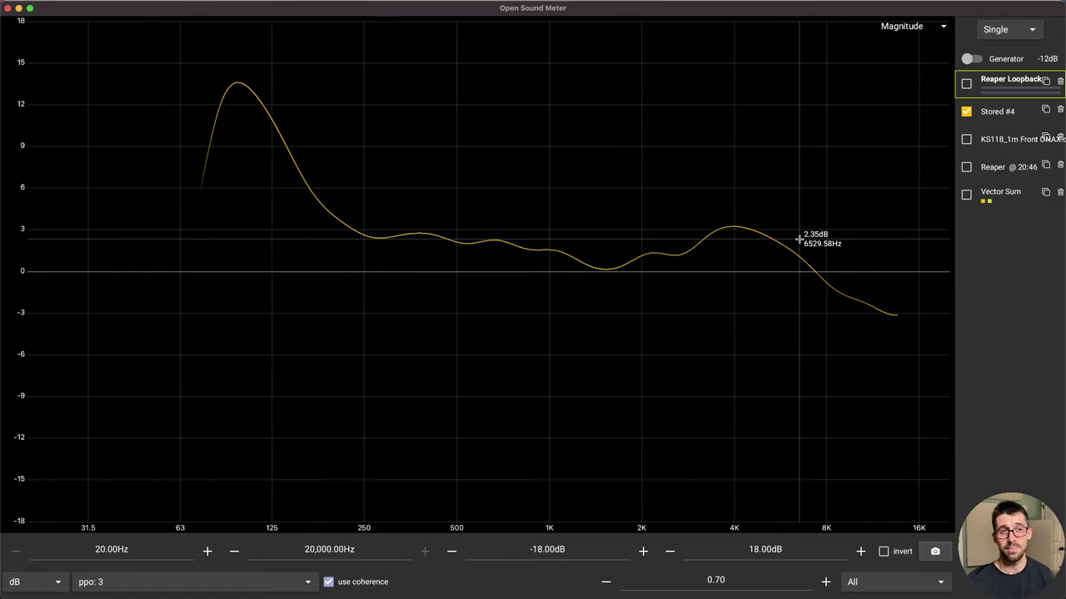
left_click(174, 578)
left_click(167, 560)
left_click(328, 584)
left_click(328, 583)
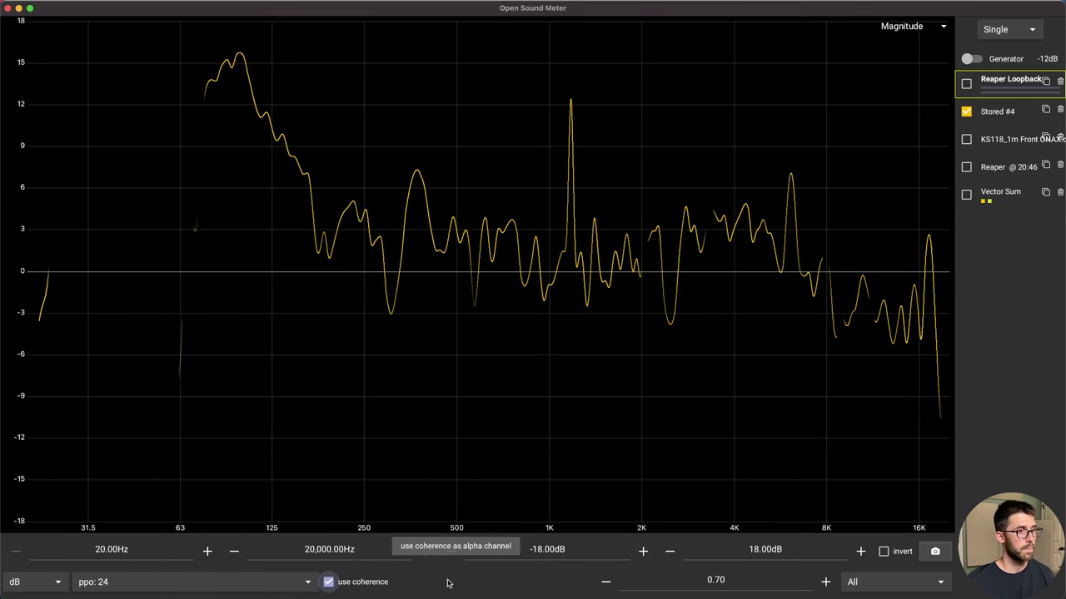
Step: Try coherence thresholds of 0.5, 0.25 and 0.1
left_click(711, 582)
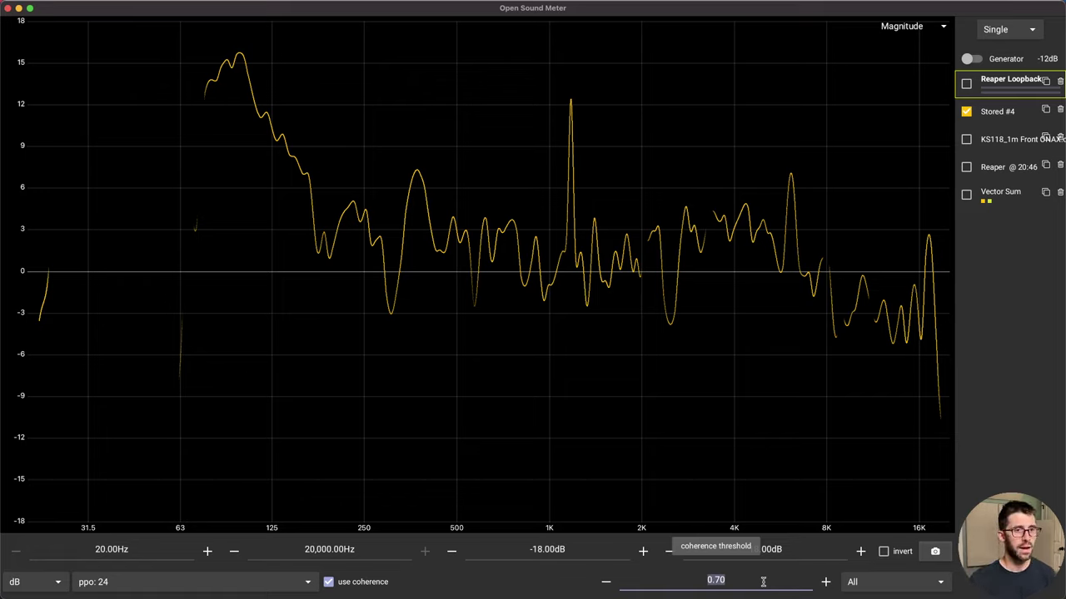
type("0.5")
key("Return")
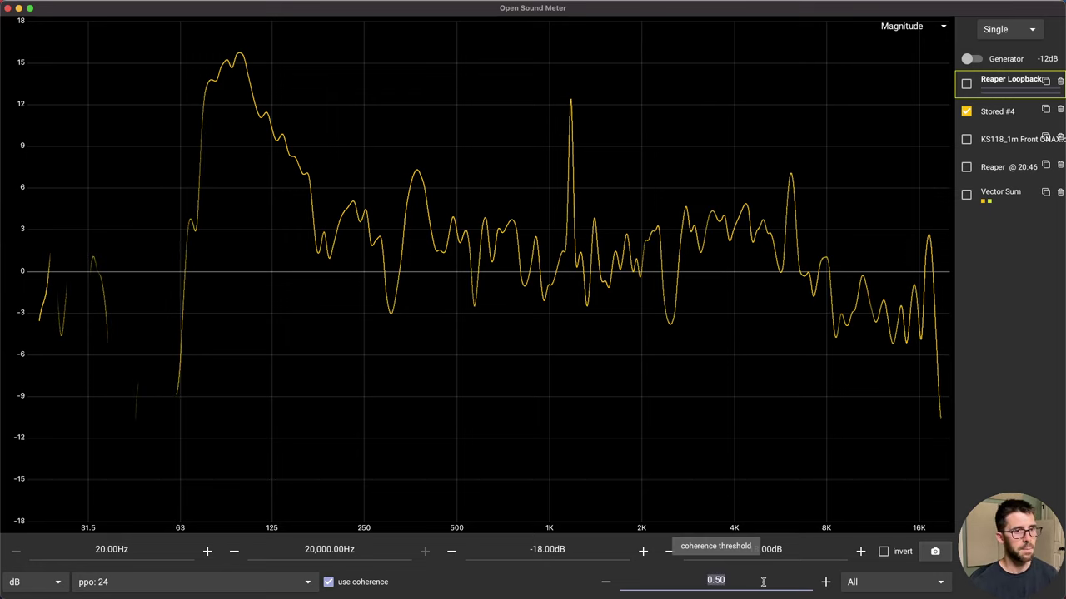
type("0.25")
key("Return")
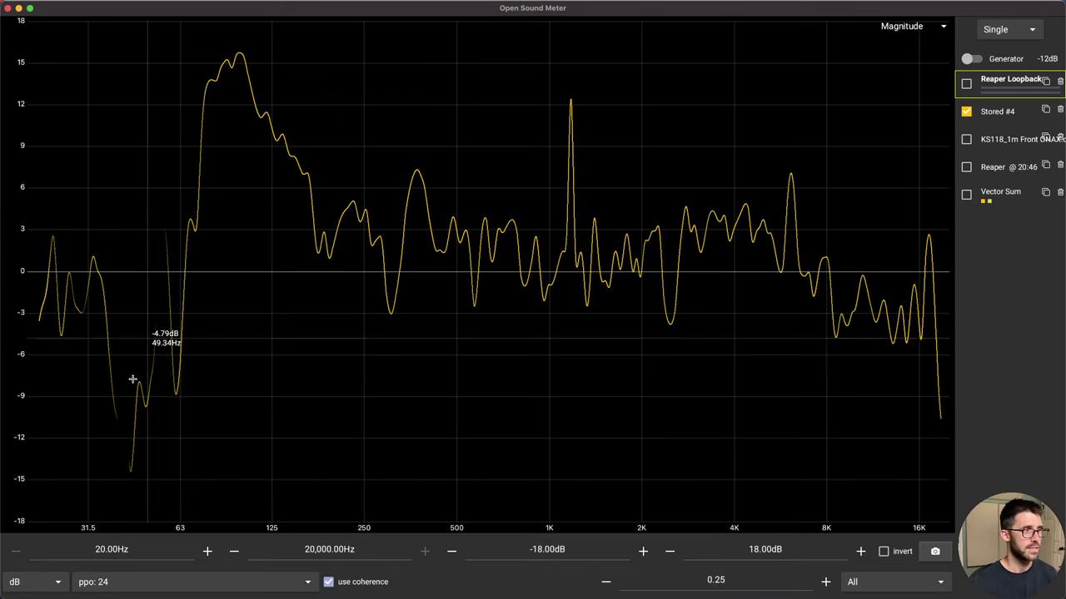
double_click(741, 581)
type(".1")
key("Return")
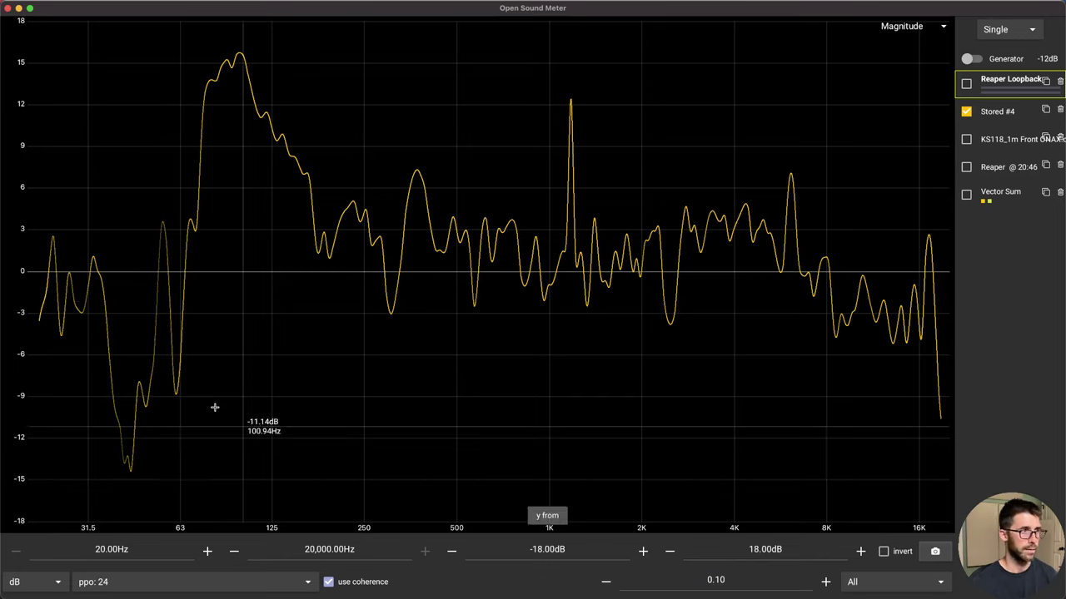
Step: Try a 0.9 coherence threshold, then settle on 0.25
double_click(728, 580)
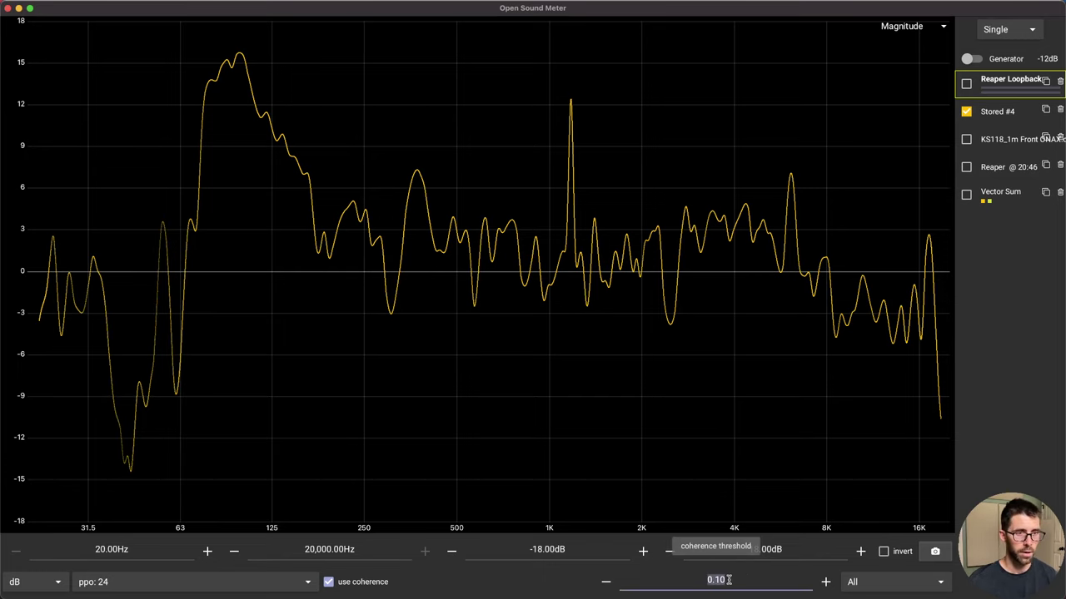
type(".9")
key("Return")
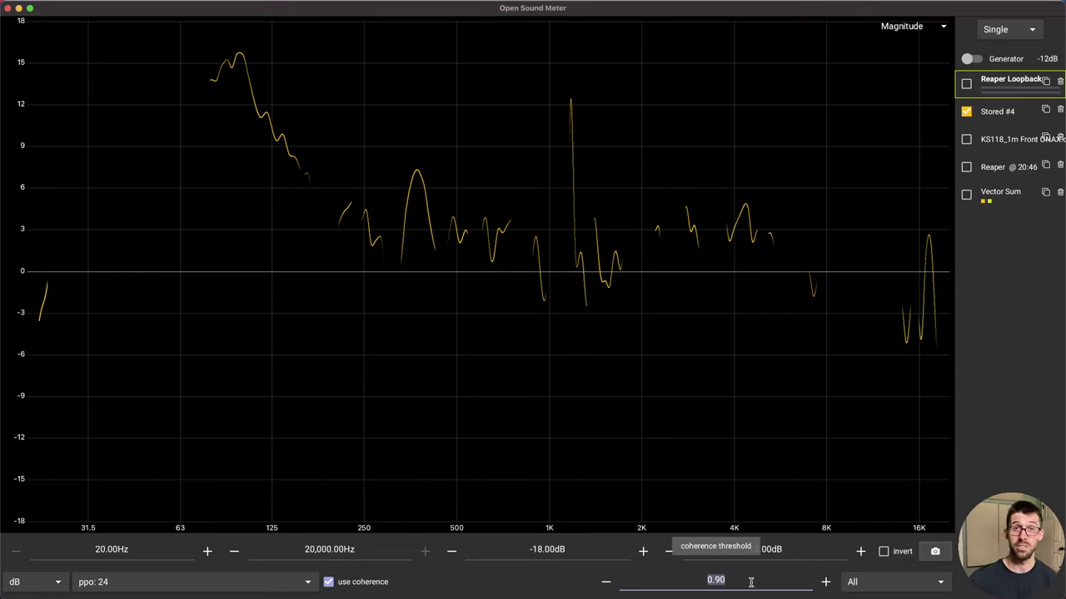
type("0.25")
key("Return")
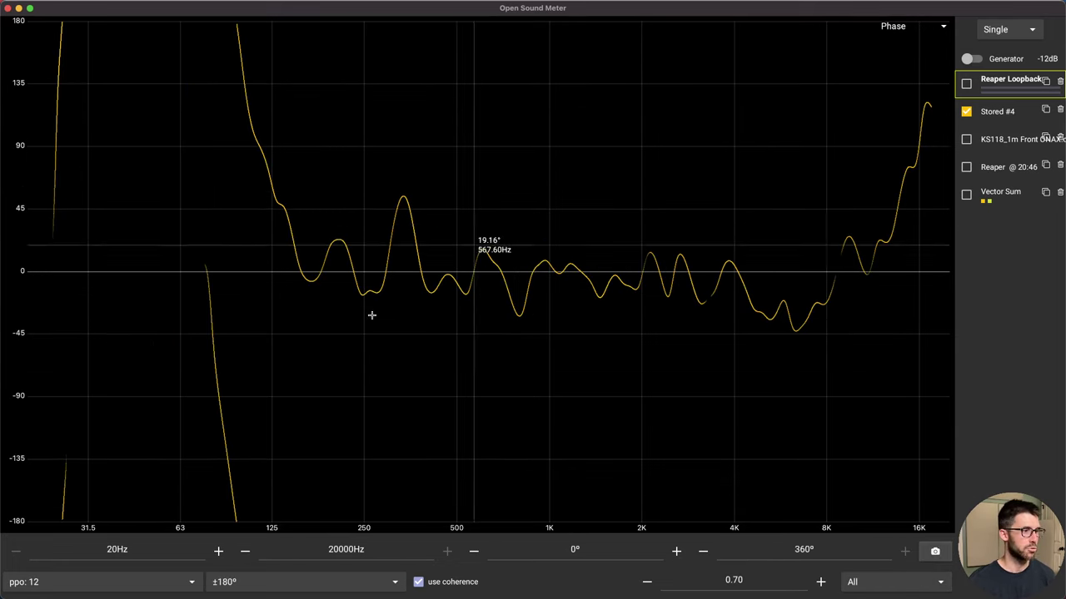
left_click(676, 552)
left_click(613, 552)
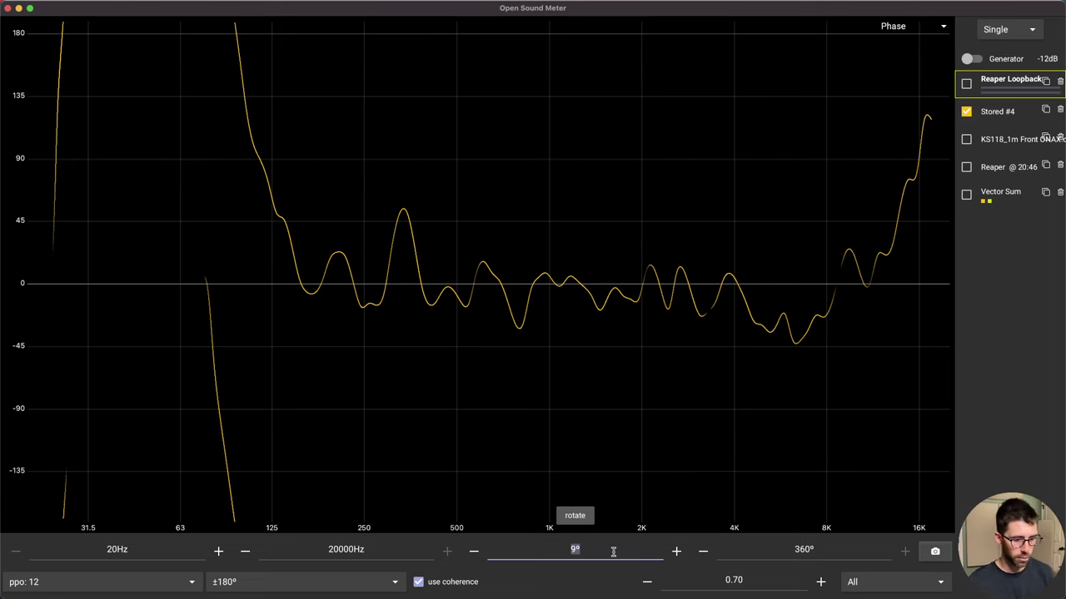
type("180")
key("Return")
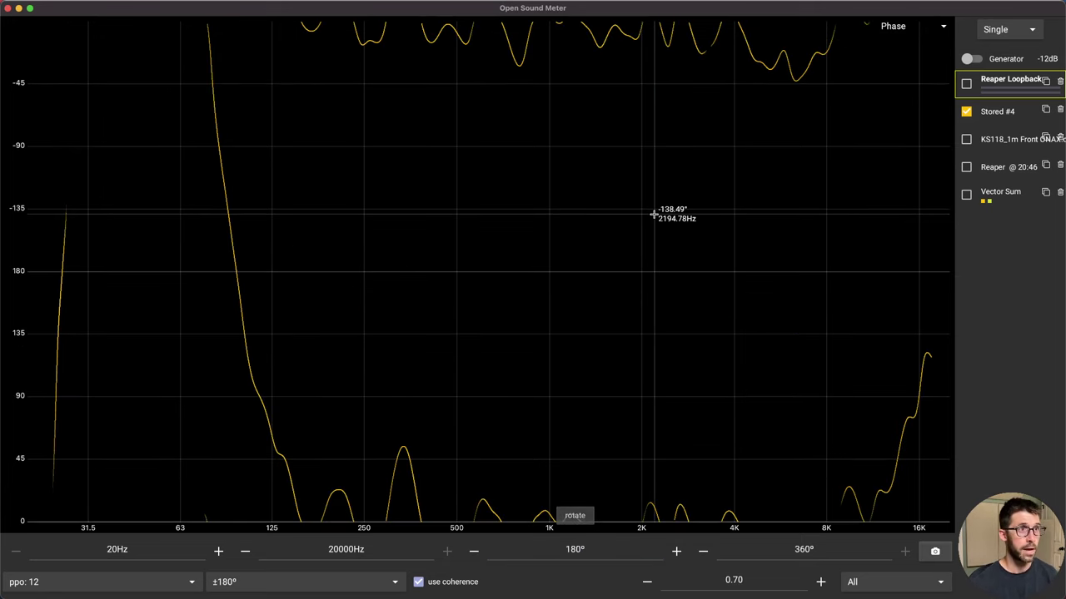
left_click(602, 551)
type("0")
key("Tab")
type("320")
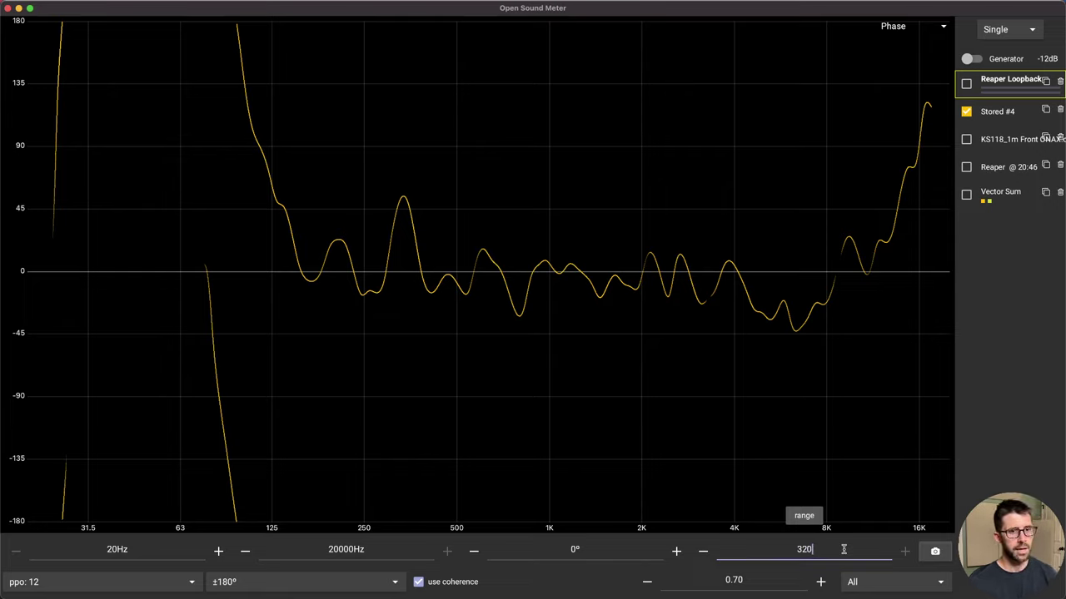
key("Return")
type("360")
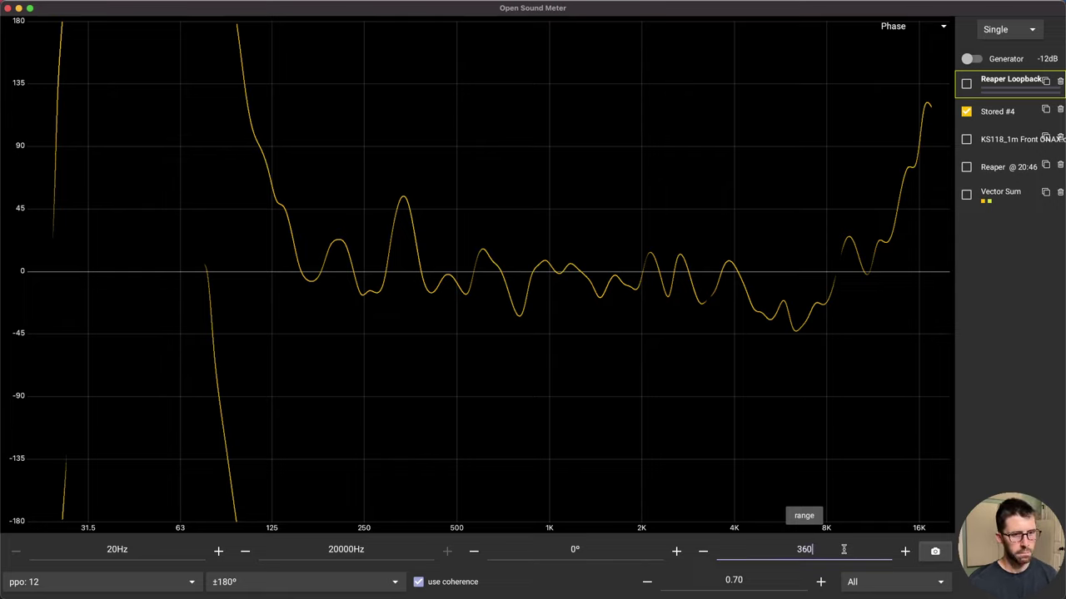
key("Return")
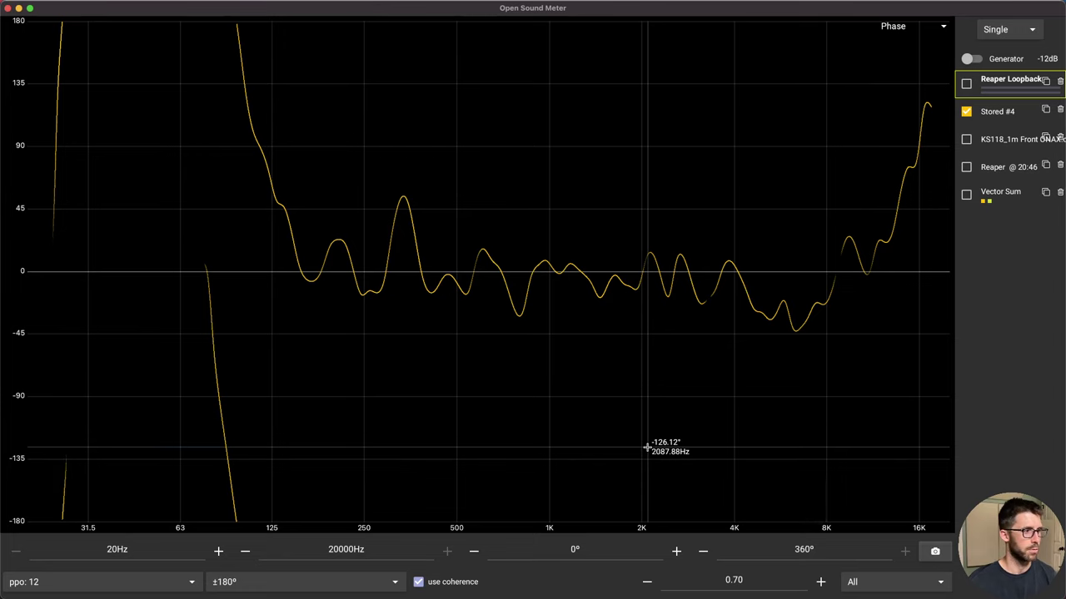
left_click(170, 586)
left_click(166, 552)
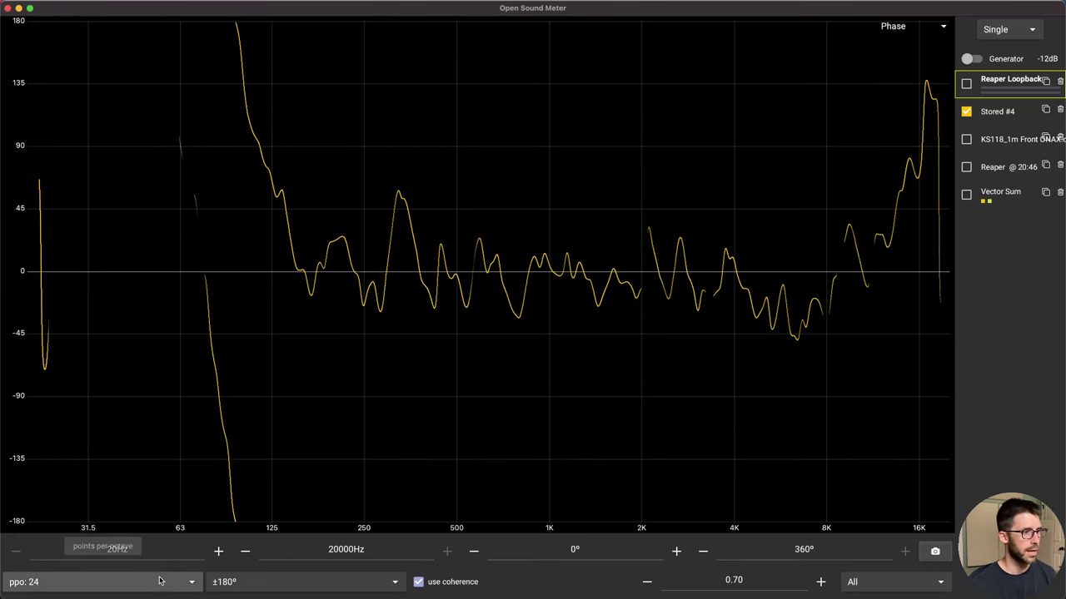
left_click(158, 583)
left_click(142, 526)
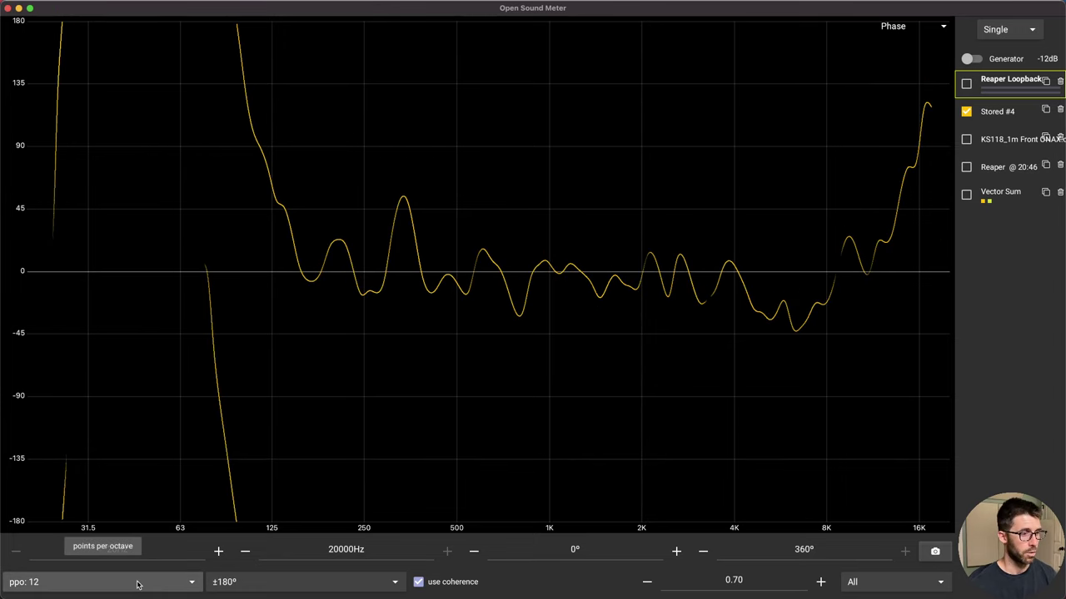
left_click(326, 582)
left_click(327, 582)
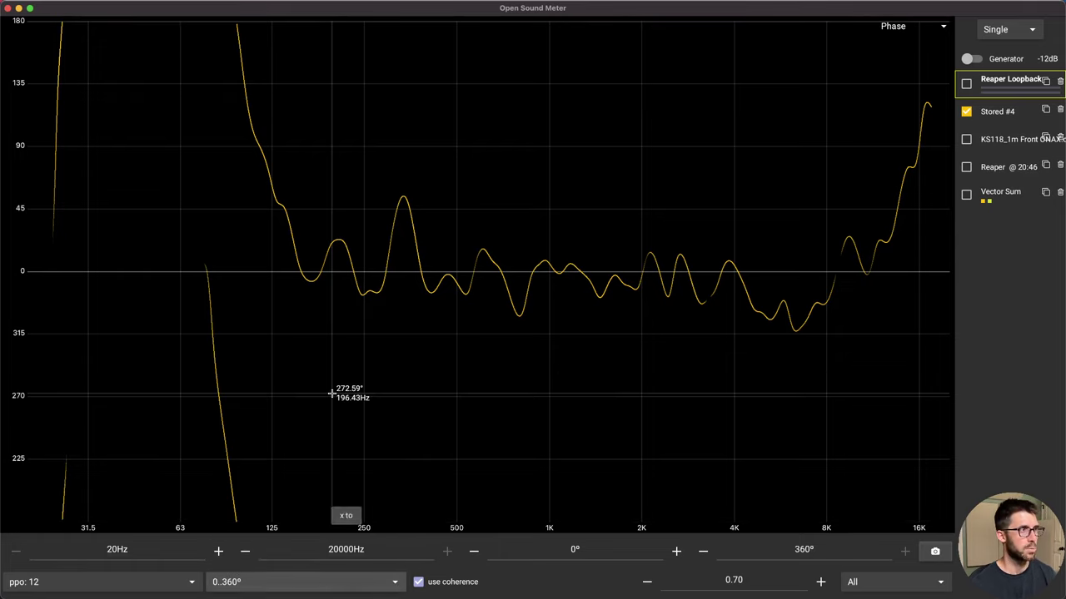
left_click(308, 582)
left_click(300, 561)
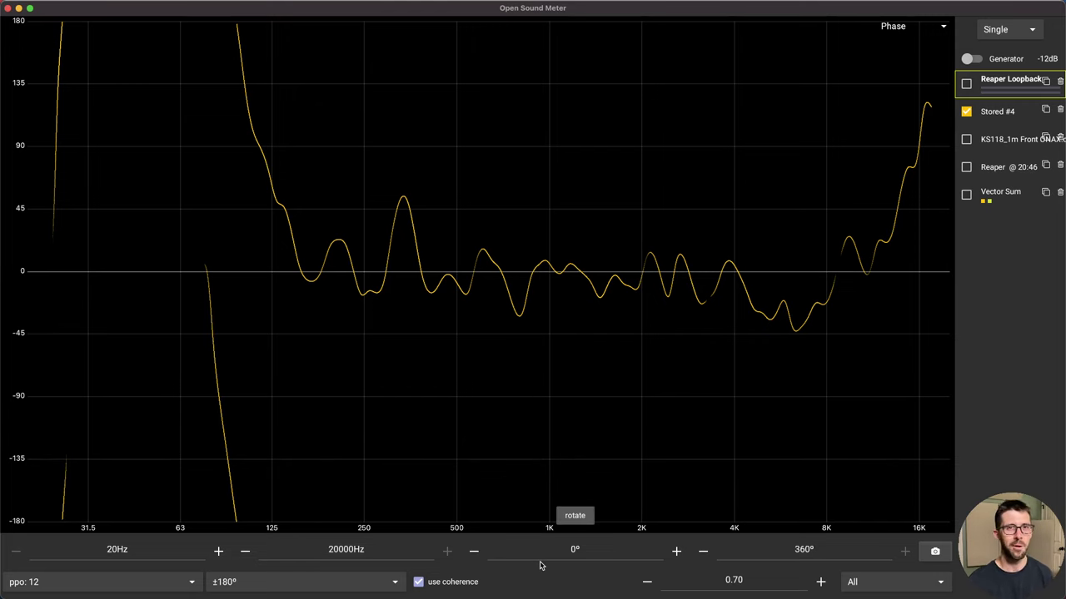
left_click(997, 111)
left_click(531, 345)
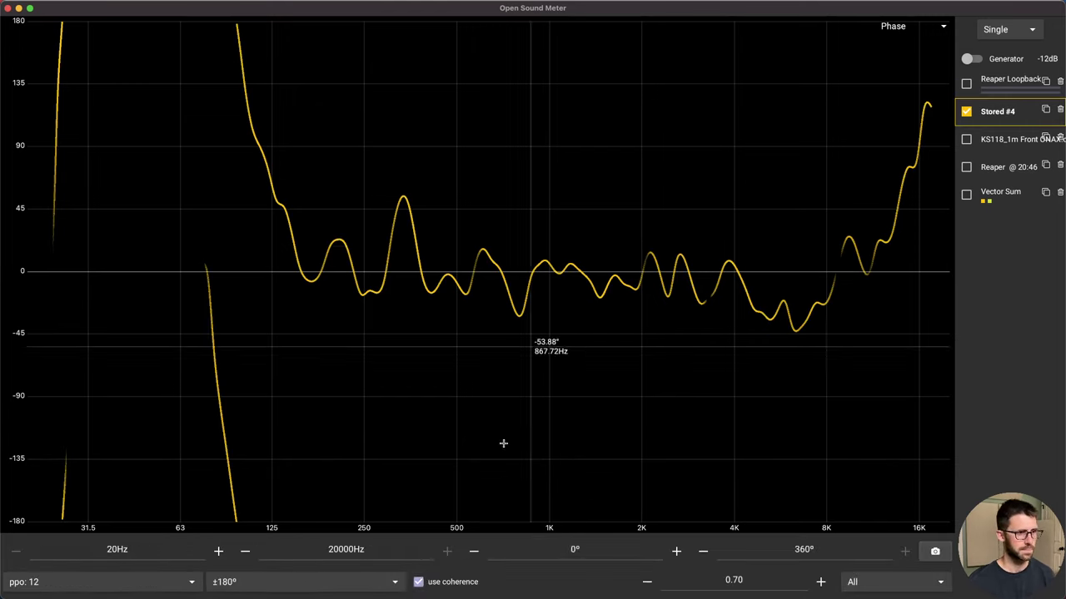
left_click(418, 582)
left_click(418, 582)
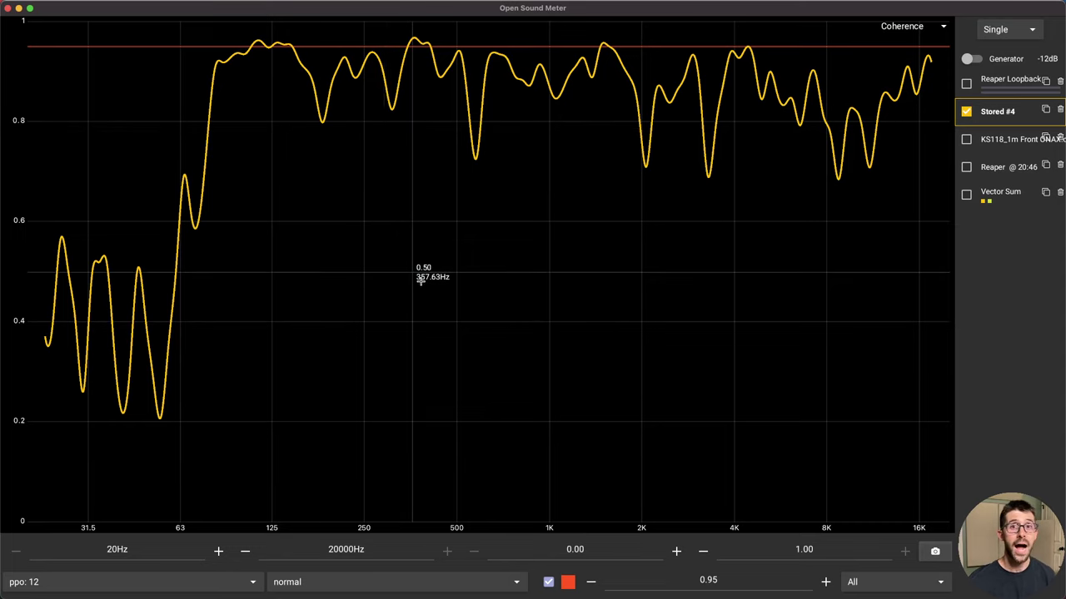
Step: Mark the coherence dips near 600 Hz and 2 kHz, then check Stored #4's settings
left_click_drag(503, 431, 500, 155)
left_click_drag(633, 156, 634, 421)
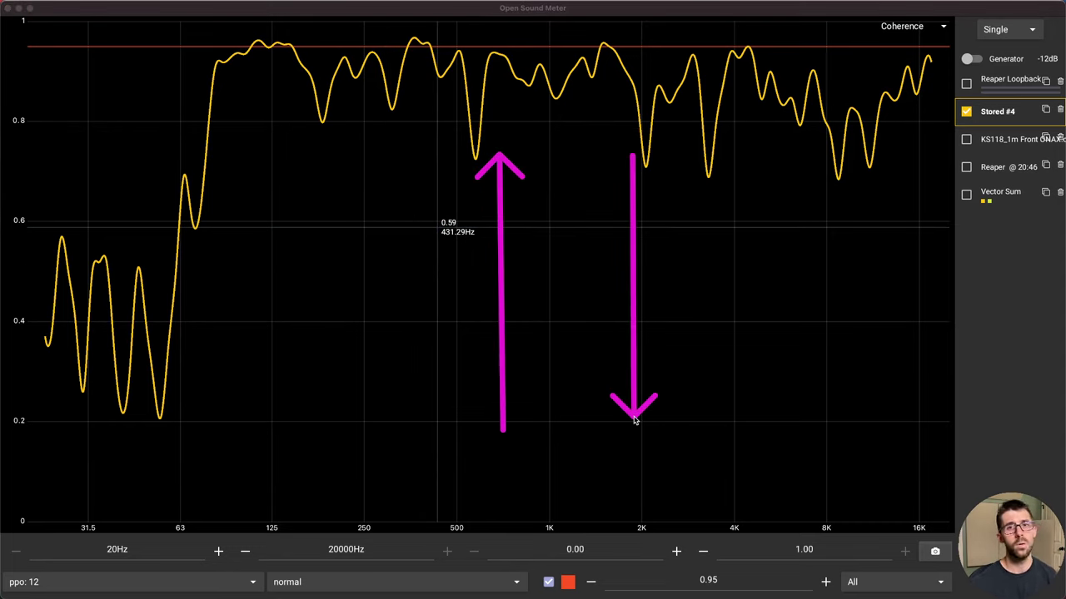
key("Escape")
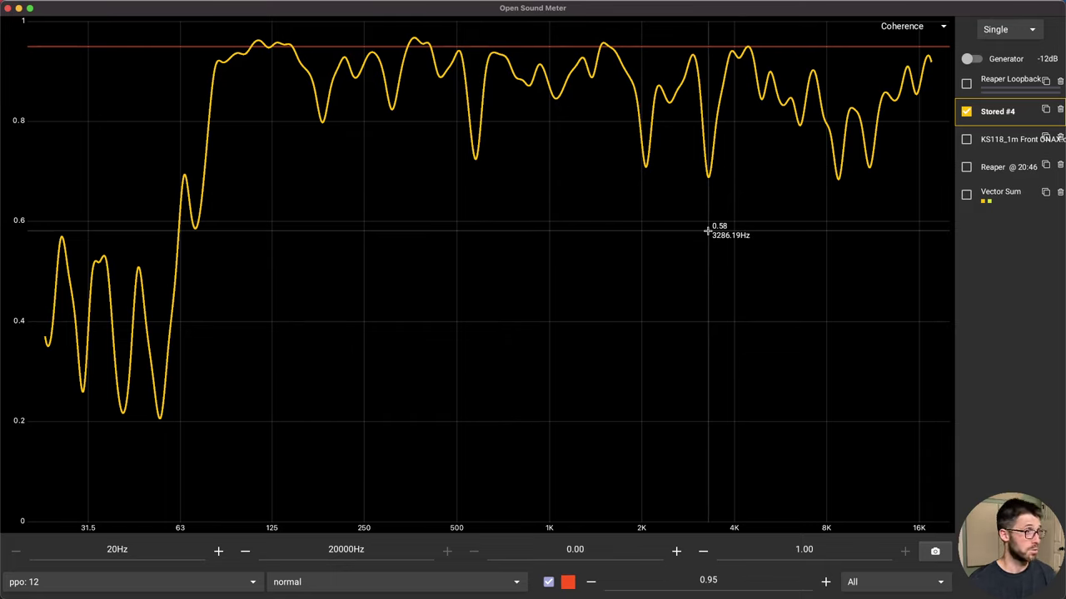
left_click(1012, 111)
left_click(737, 112)
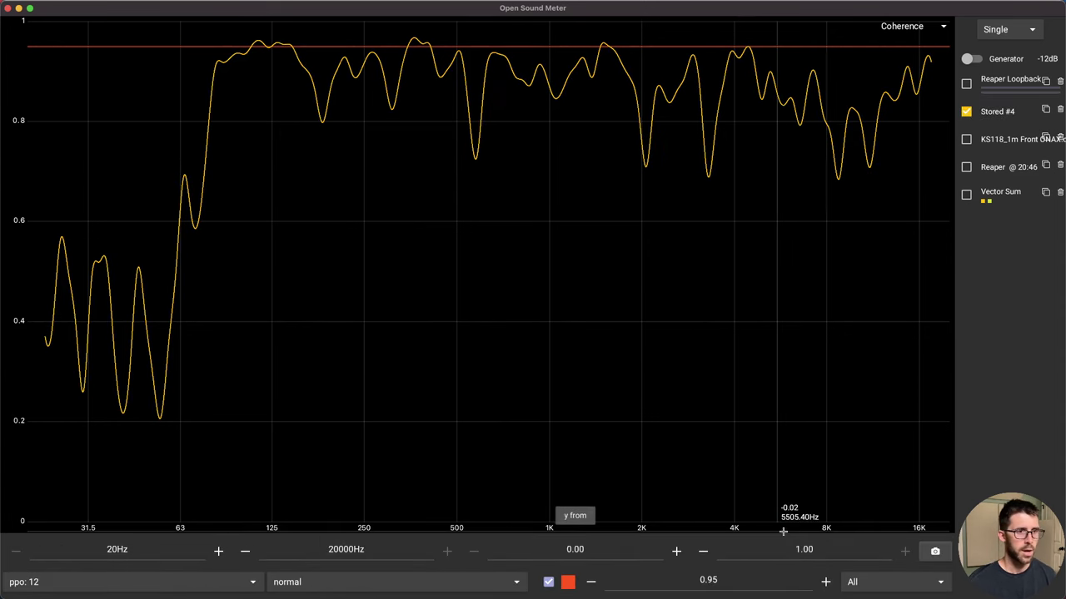
Step: Nudge the vertical scale top and coherence threshold down and back to 1.00 and 0.70
left_click(703, 553)
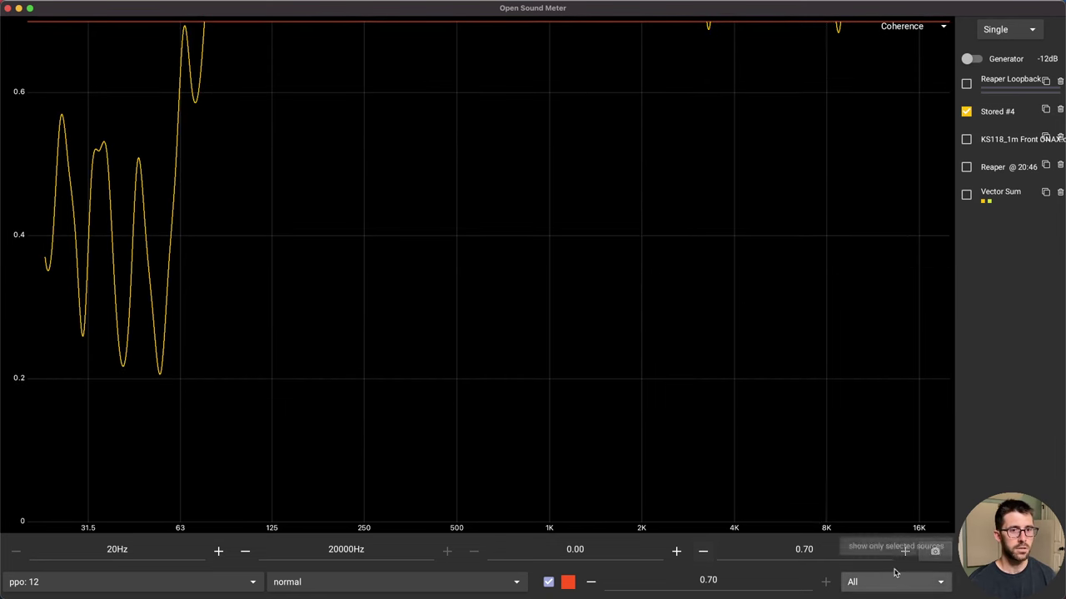
left_click(905, 551)
left_click(905, 551)
left_click(905, 551)
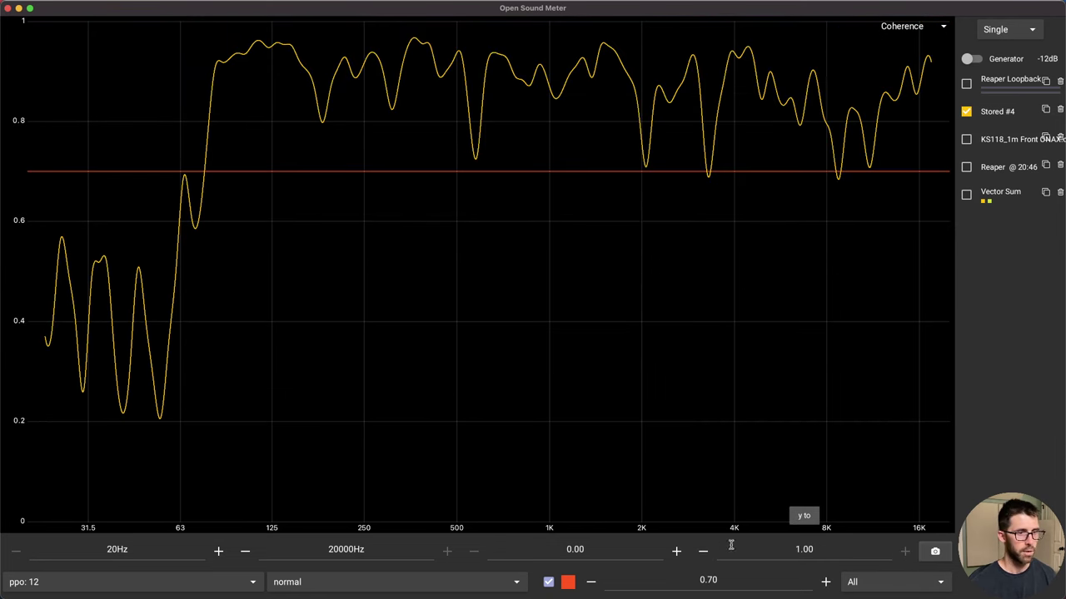
left_click(590, 582)
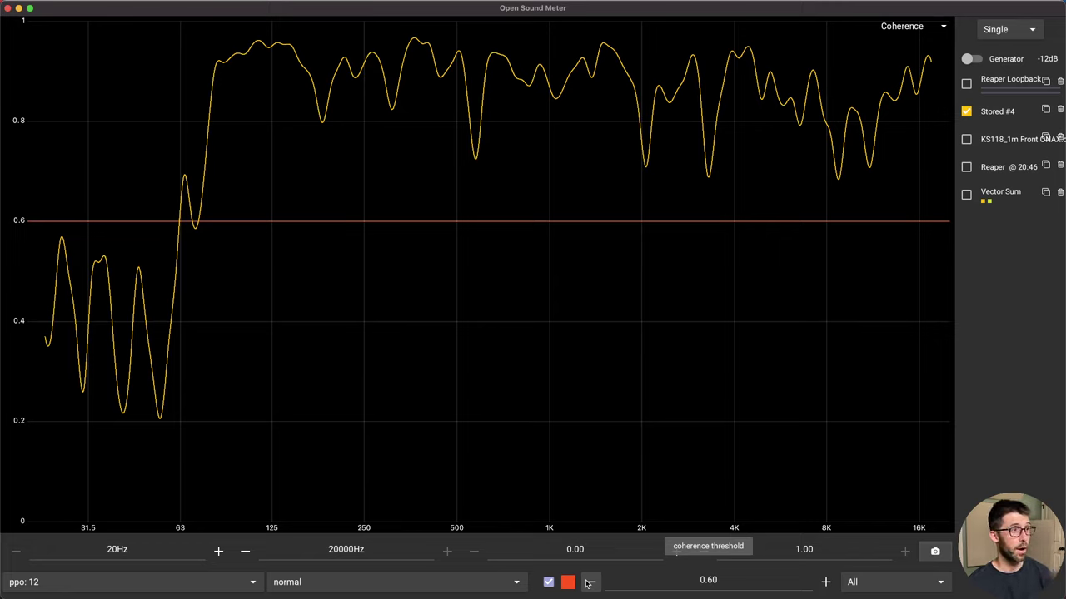
left_click(825, 582)
left_click(825, 582)
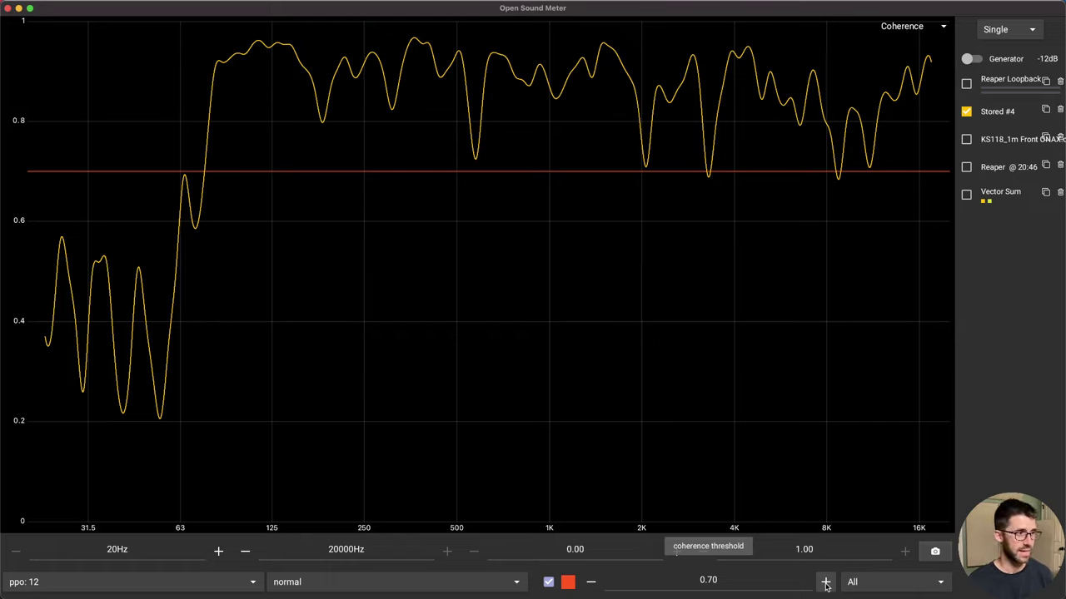
Step: Try squared and SNR coherence value types, then return to normal values
left_click(310, 581)
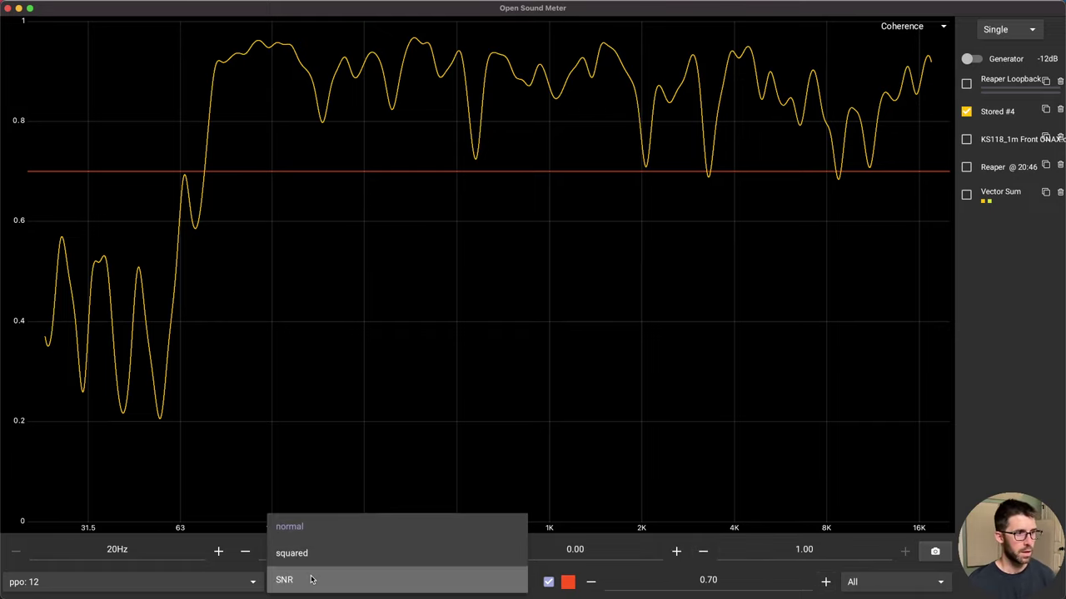
left_click(316, 557)
left_click(337, 584)
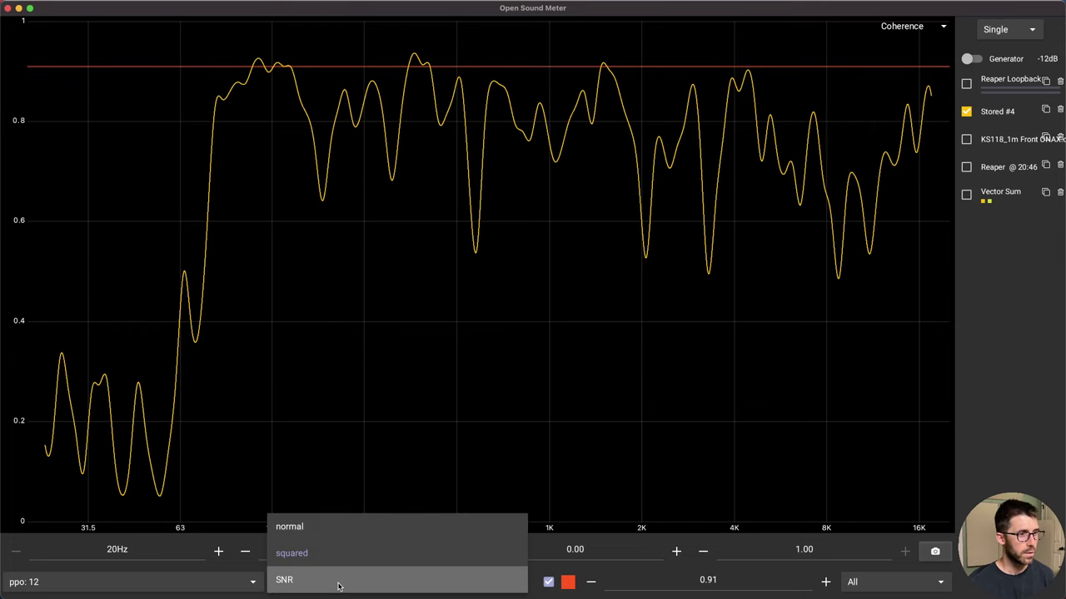
left_click(338, 582)
left_click(368, 581)
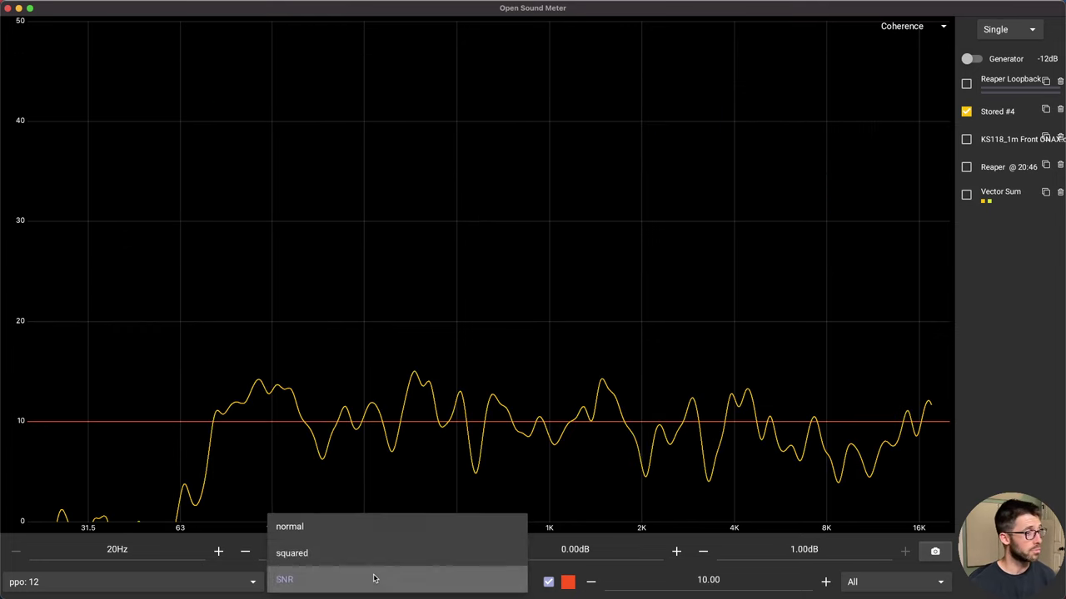
left_click(366, 530)
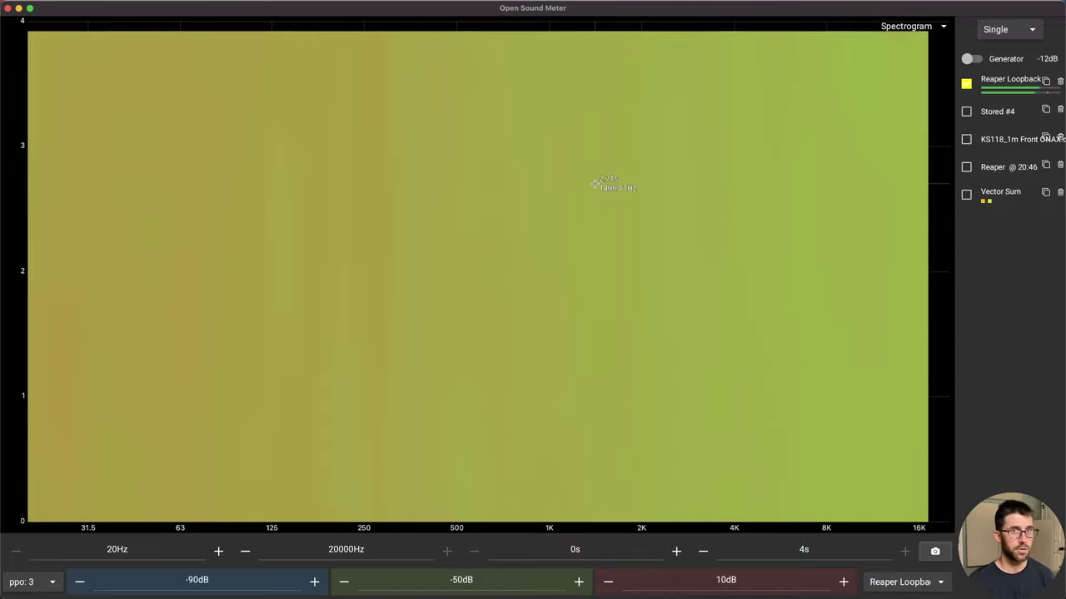
Step: Switch Reaper Loopback's averaging to FIFO
left_click(1010, 81)
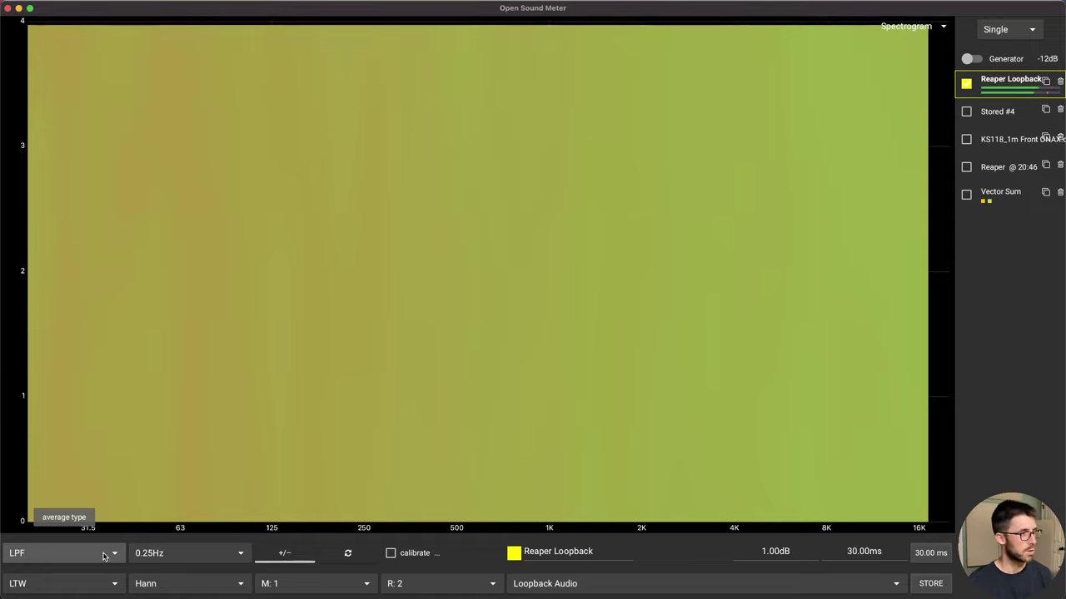
left_click(104, 556)
left_click(63, 548)
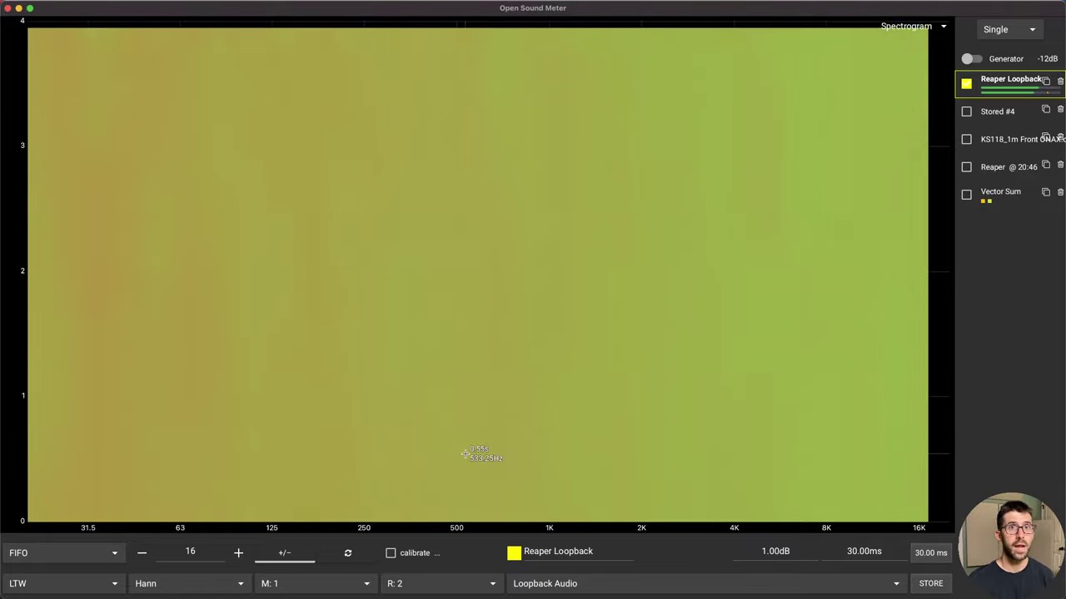
Step: Set the spectrogram to 24 points per octave, keeping Reaper Loopback as its source
left_click(840, 188)
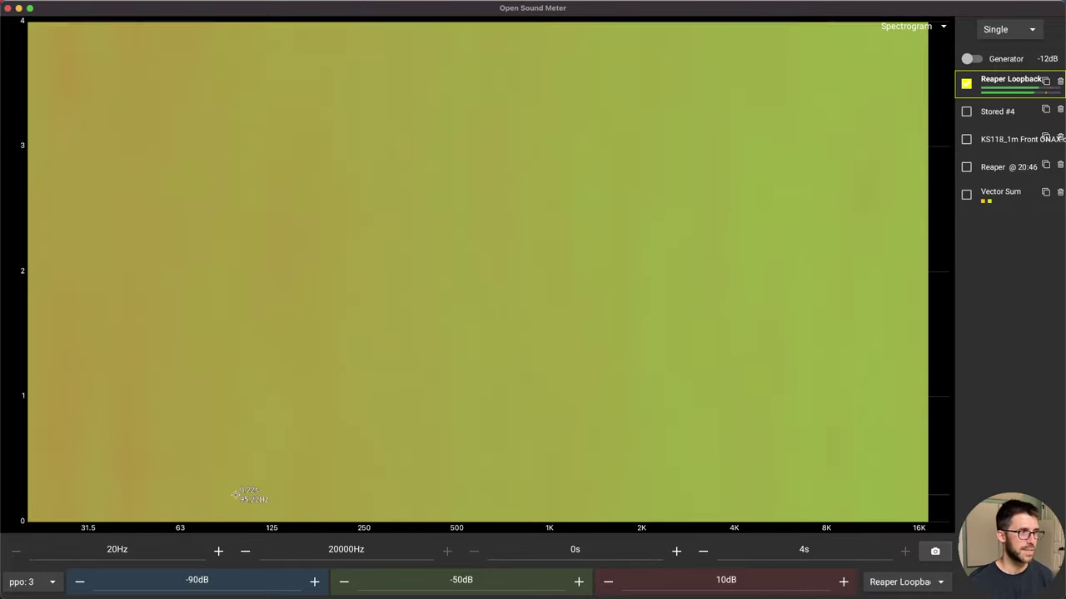
left_click(34, 583)
left_click(25, 553)
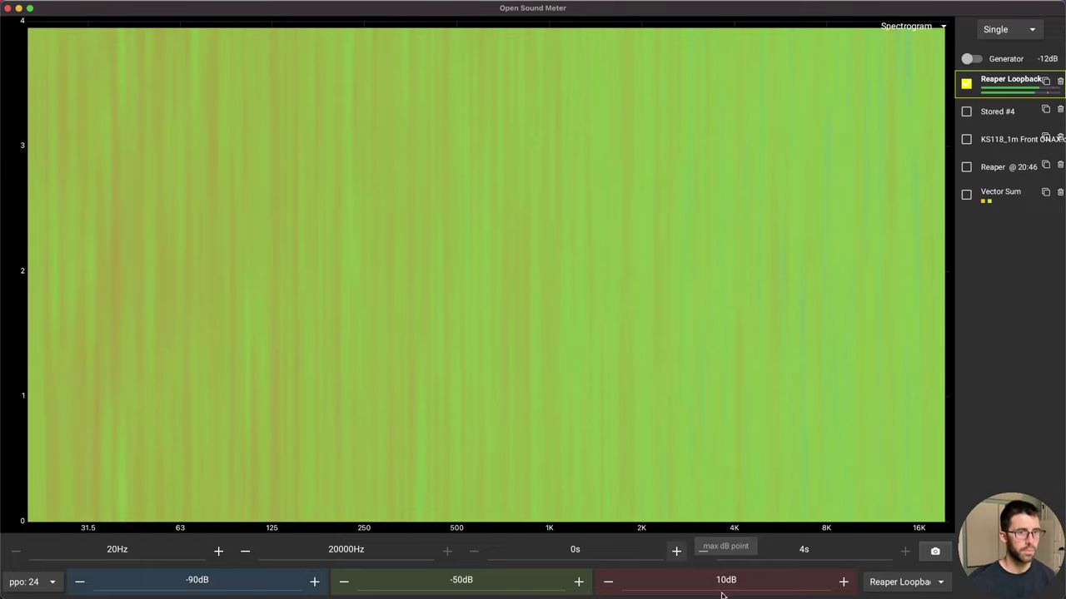
left_click(945, 584)
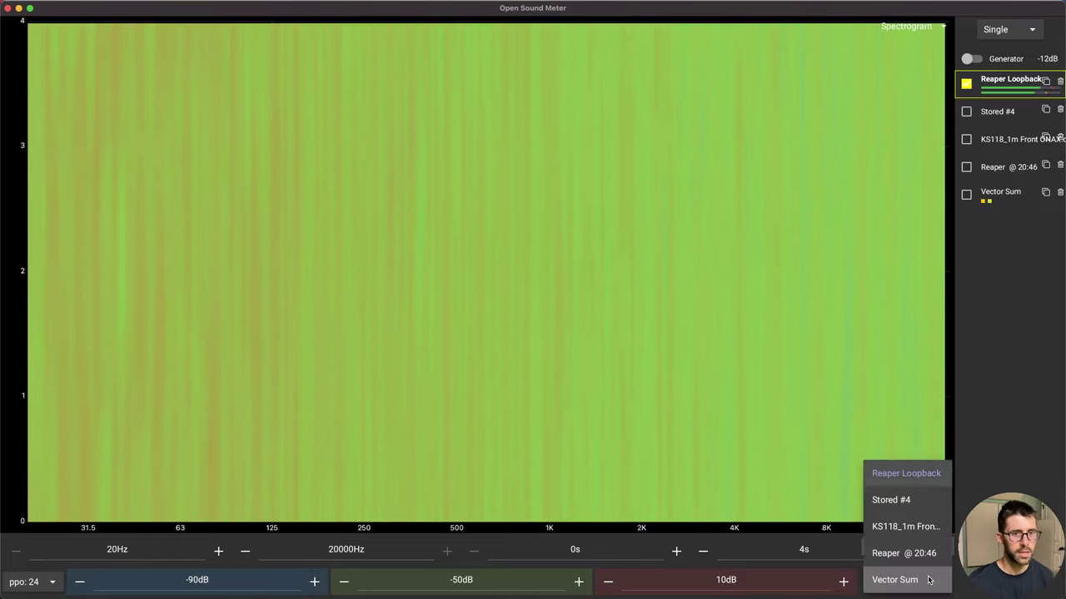
left_click(947, 474)
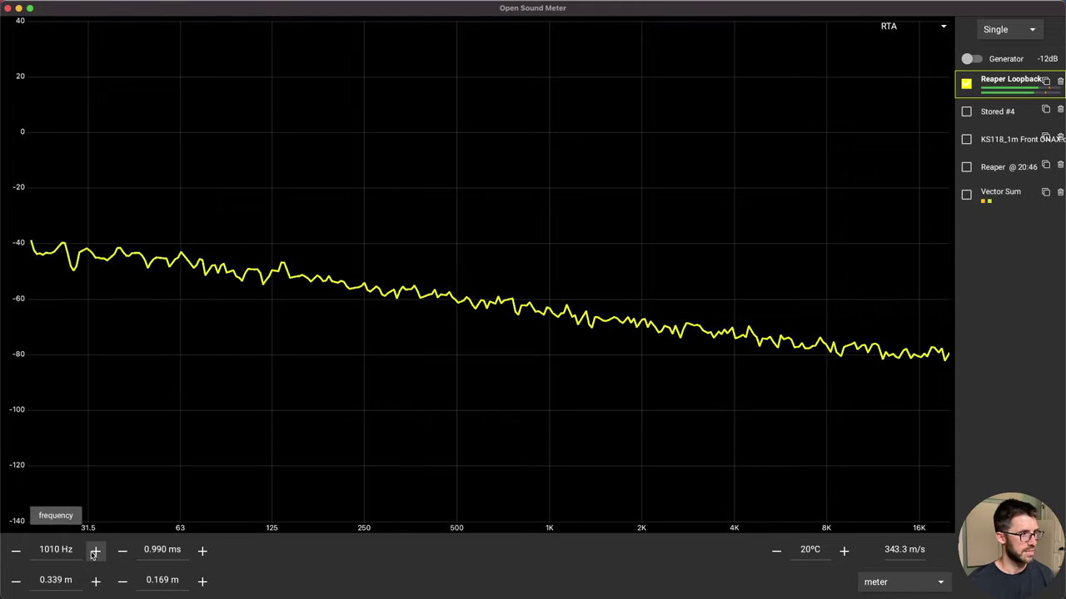
Step: Compute period and wavelength in metres for 500, 250 and 125 Hz
left_click(63, 552)
type("500")
key("Return")
left_click(56, 549)
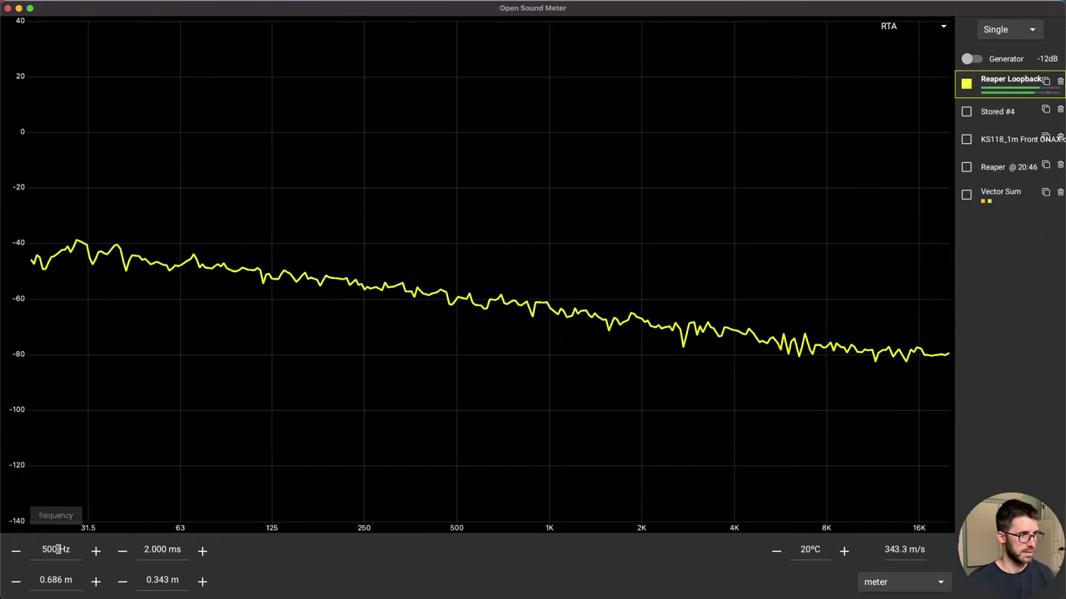
type("250")
key("Return")
left_click(56, 547)
type("125")
key("Return")
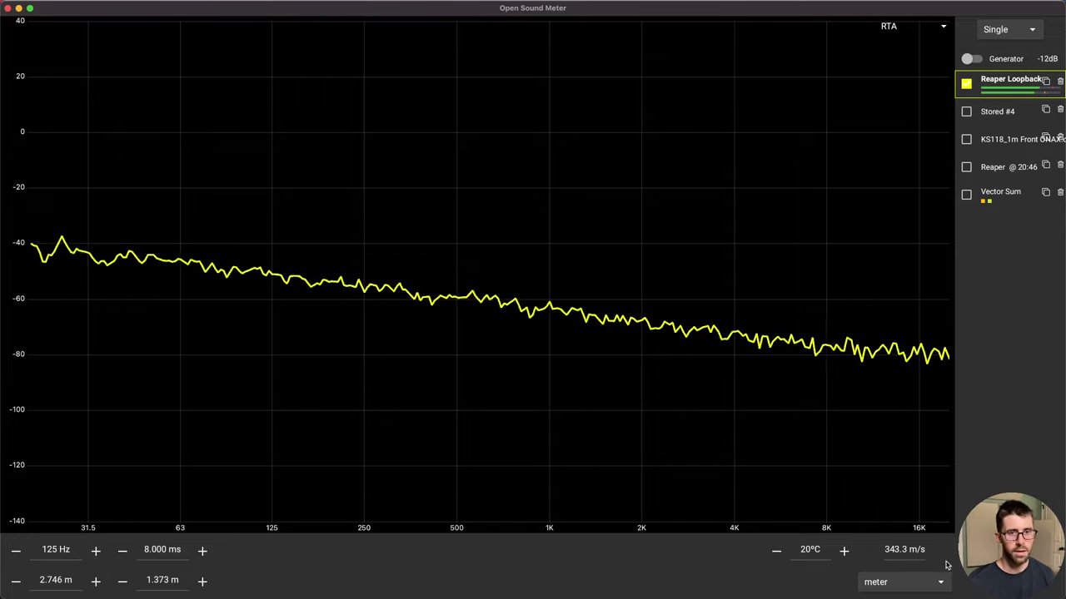
Step: Switch wavelengths to feet and compute 100 Hz, then try 1358 Hz and 199 Hz
left_click(920, 582)
left_click(921, 581)
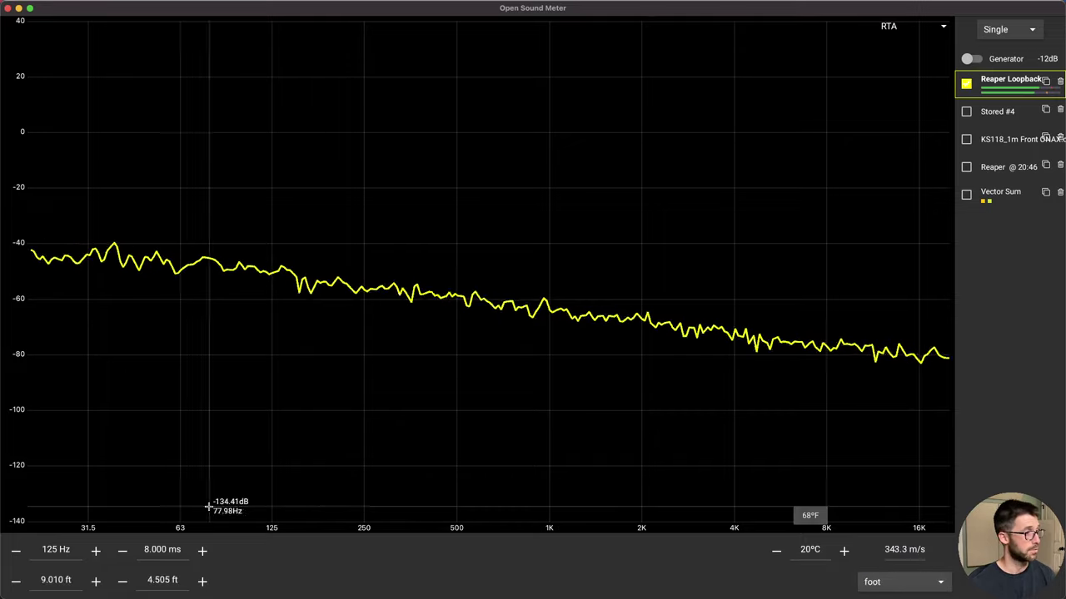
left_click(49, 553)
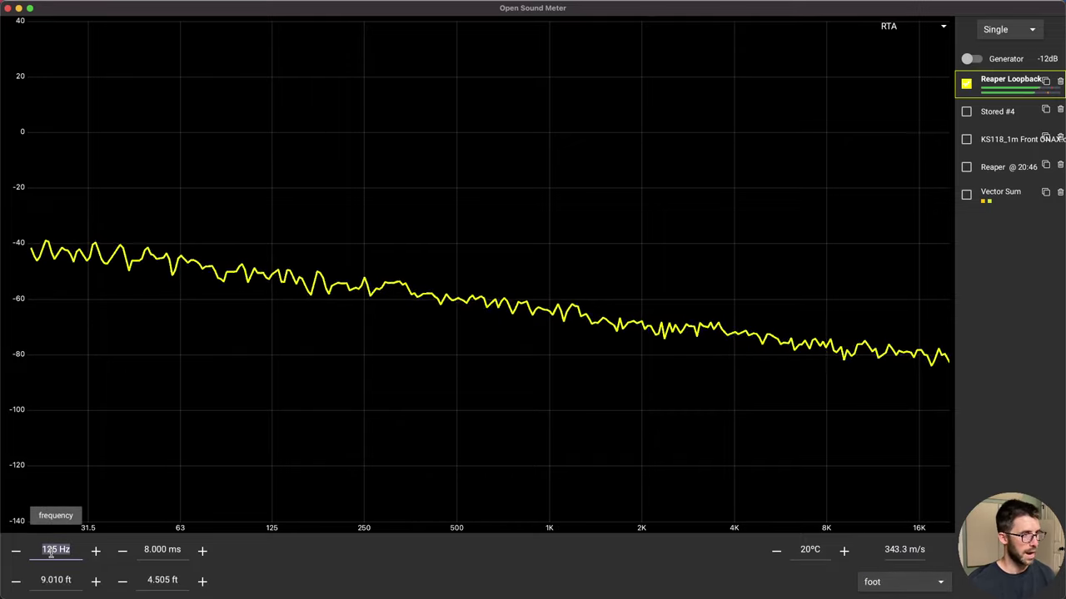
type("100")
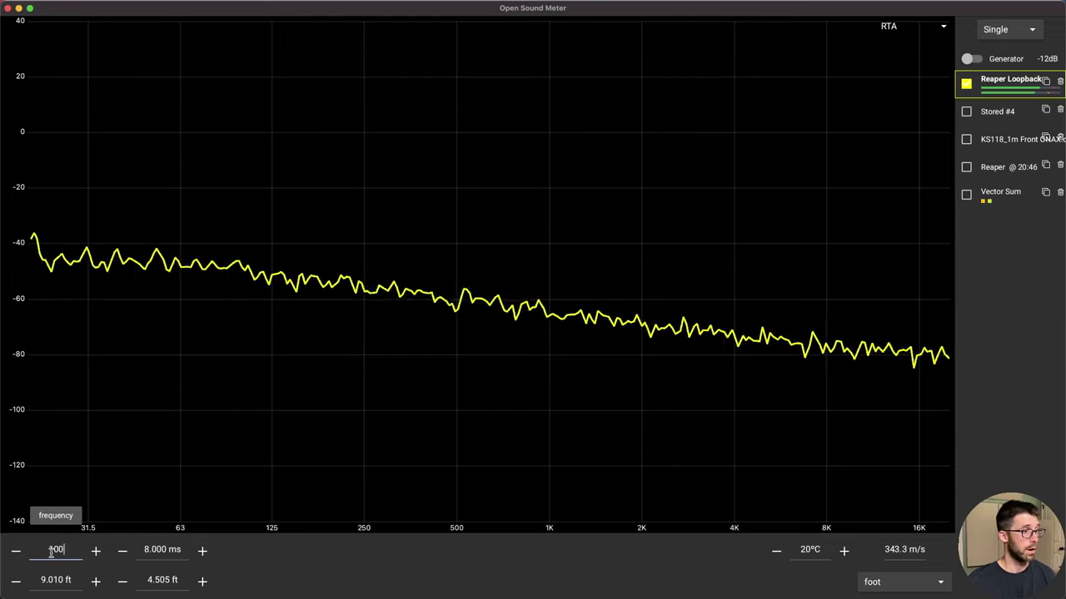
key("Return")
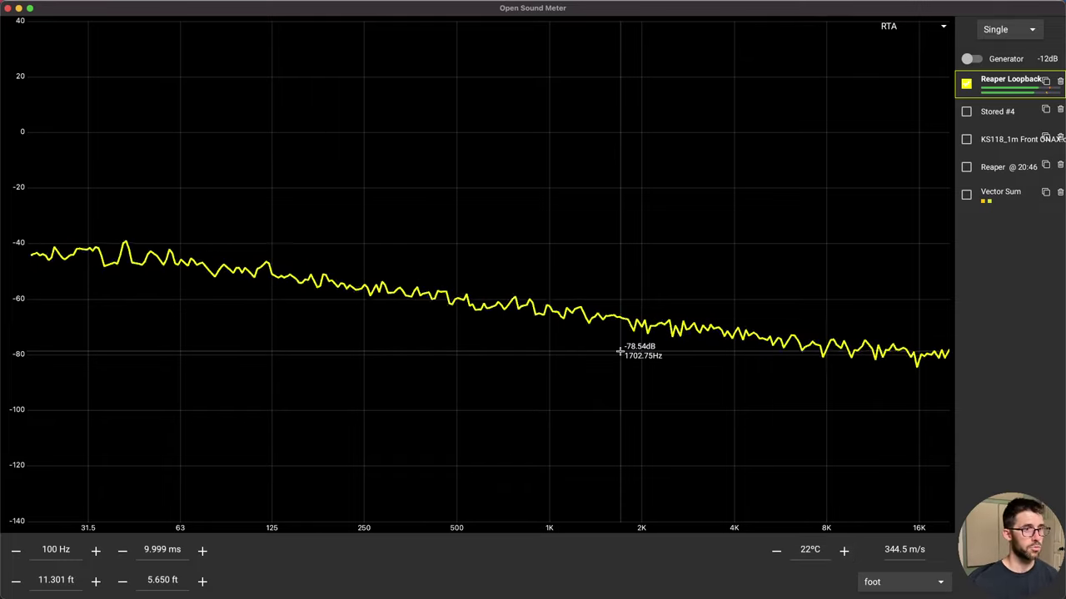
left_click(590, 312)
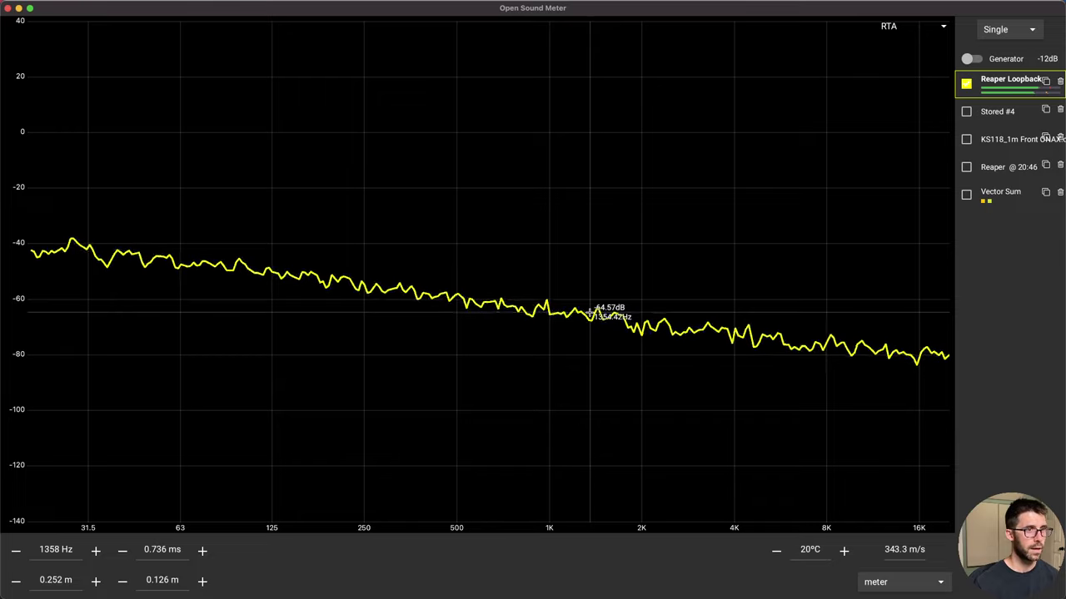
left_click(335, 274)
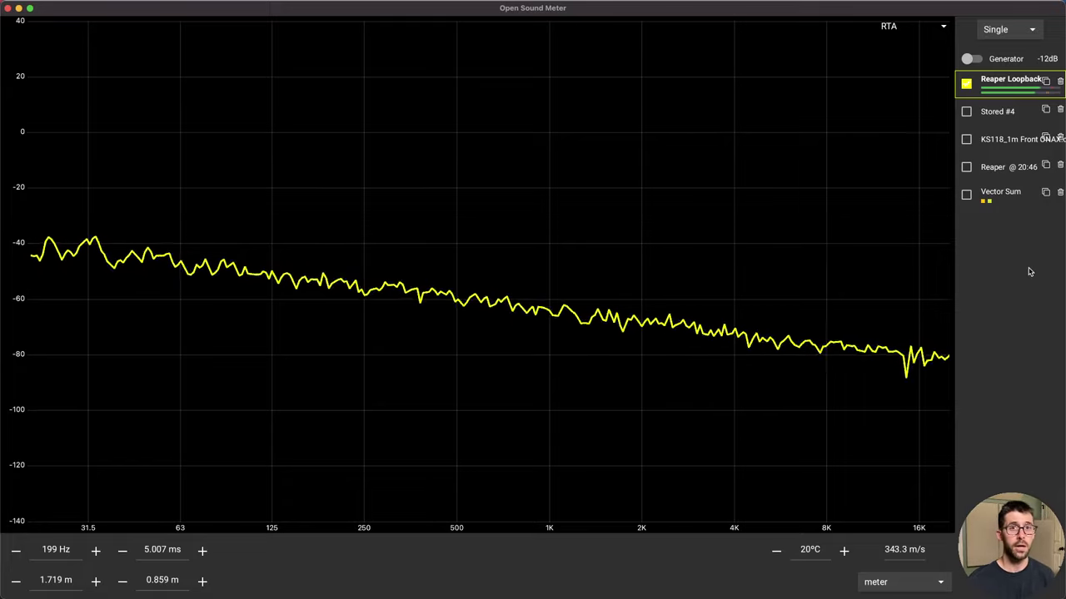
Step: Select the Target Trace and switch the graph to Magnitude to overlay its tolerance band
left_click(1015, 89)
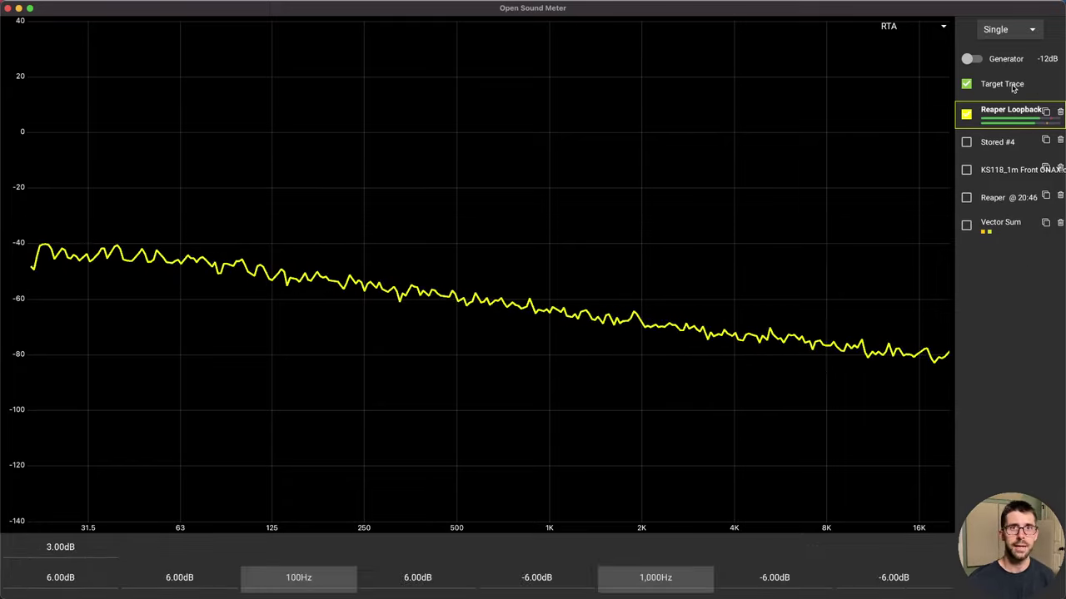
left_click(915, 25)
left_click(903, 62)
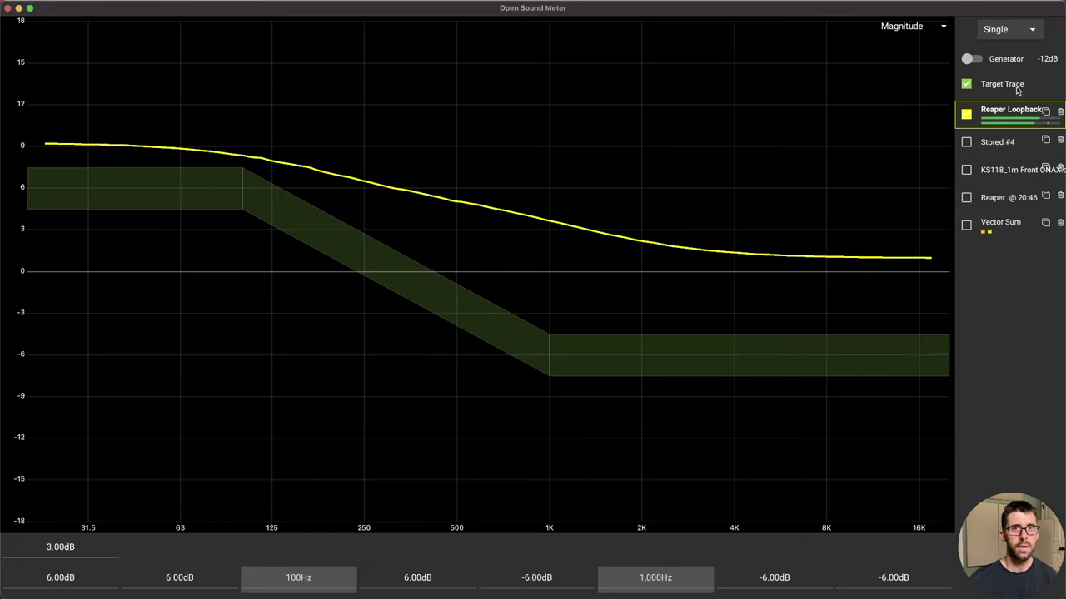
double_click(82, 547)
type("6")
key("Return")
double_click(81, 547)
type("9")
key("Return")
double_click(81, 547)
type("3")
key("Return")
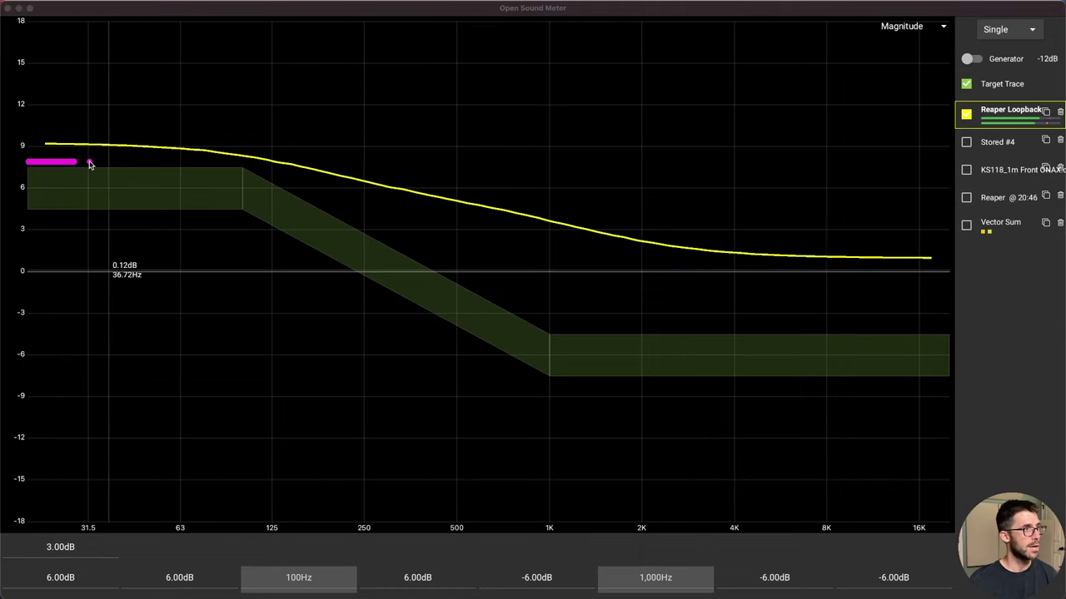
mouse_move(142, 169)
left_mouse_down()
mouse_move(494, 305)
mouse_move(537, 346)
mouse_move(956, 377)
left_mouse_up()
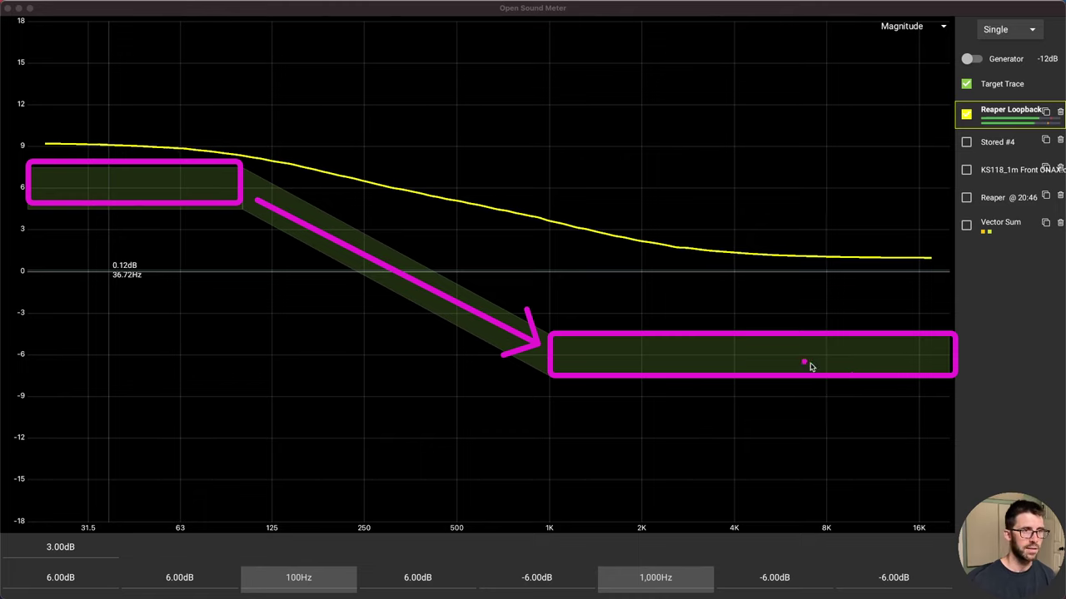
left_click(785, 355)
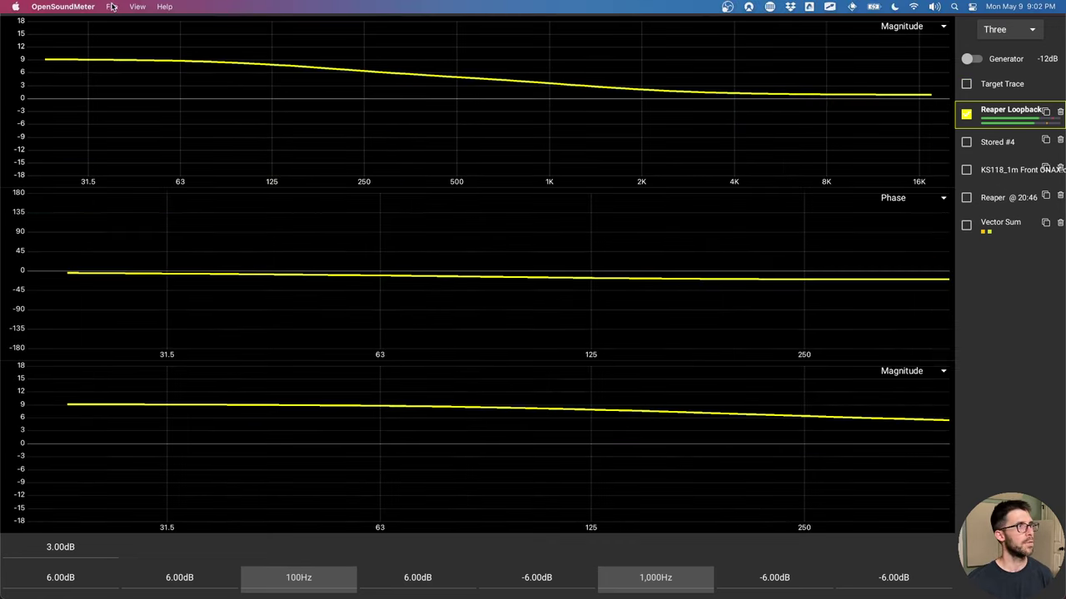
Step: Check the File menu's source actions, view Vector Sum's settings, then reopen the File menu
left_click(112, 7)
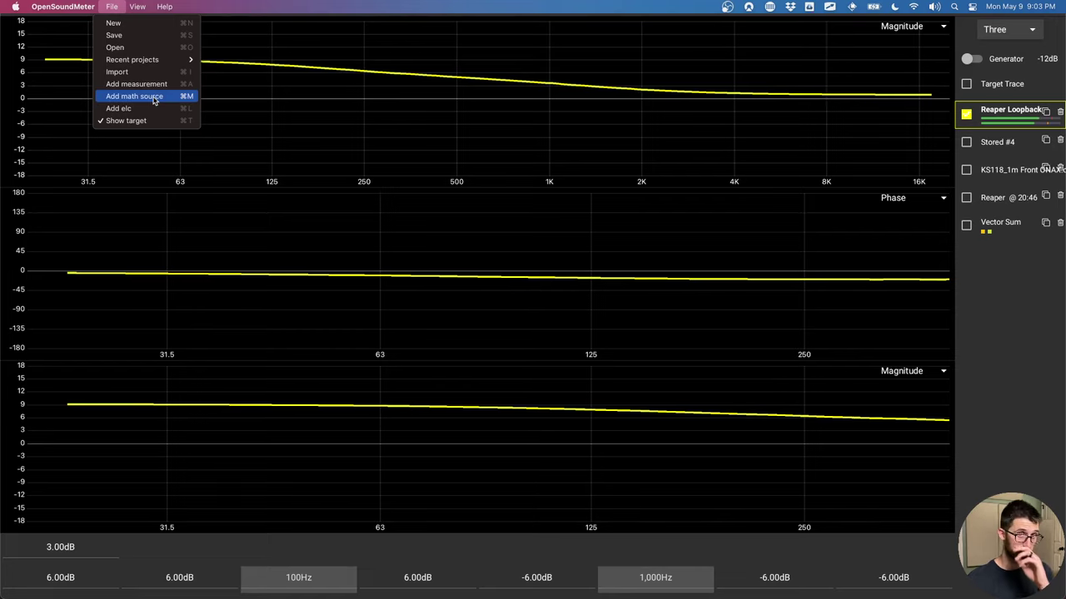
left_click(1016, 246)
left_click(1002, 223)
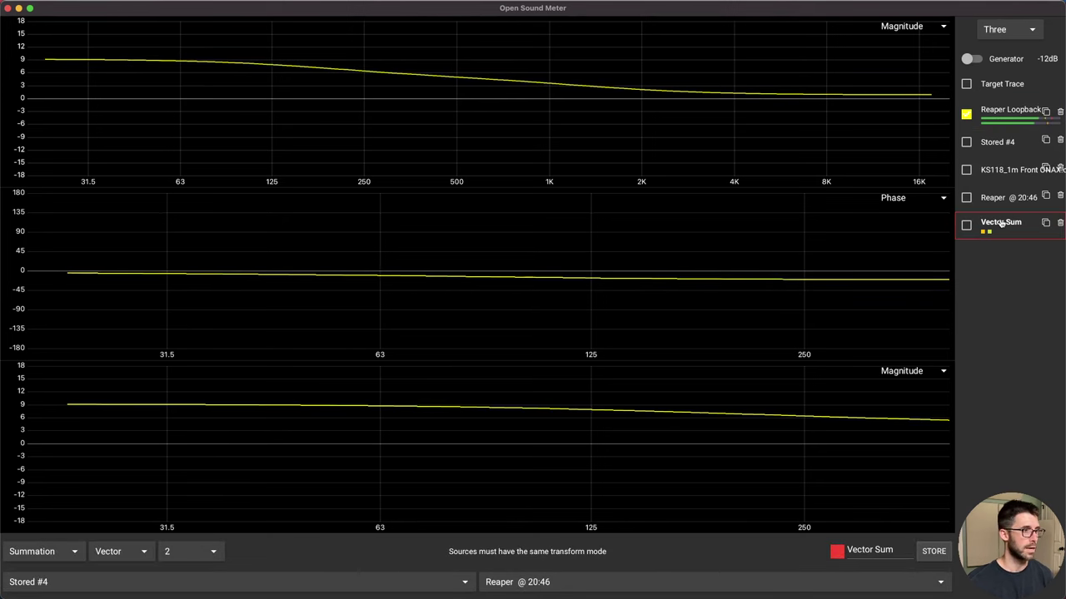
left_click(113, 7)
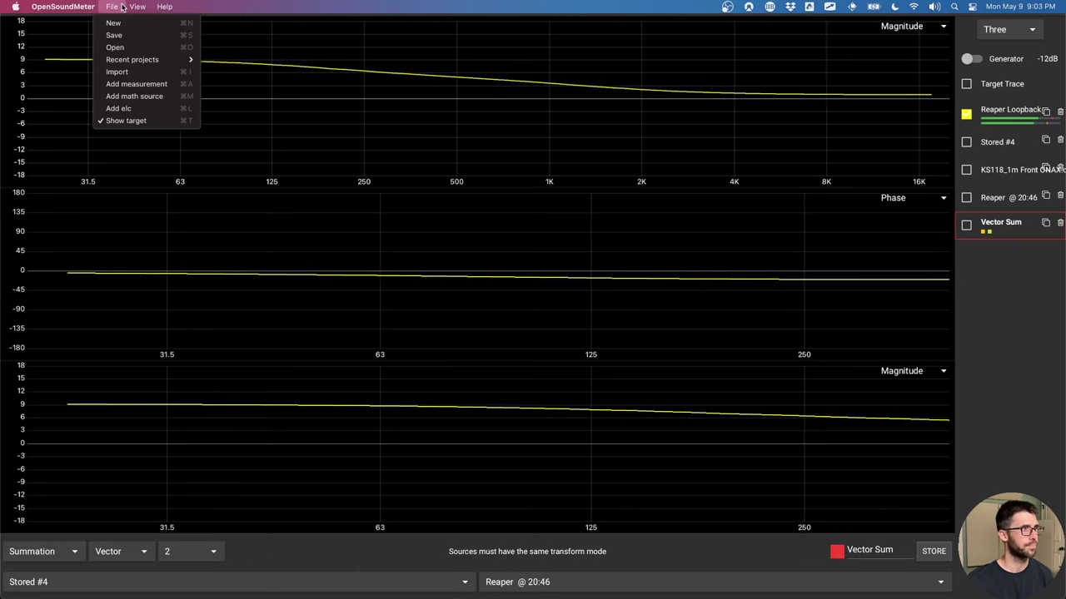
Step: Add an equal-loudness contour and turn the top graph into an Impulse view
left_click(153, 109)
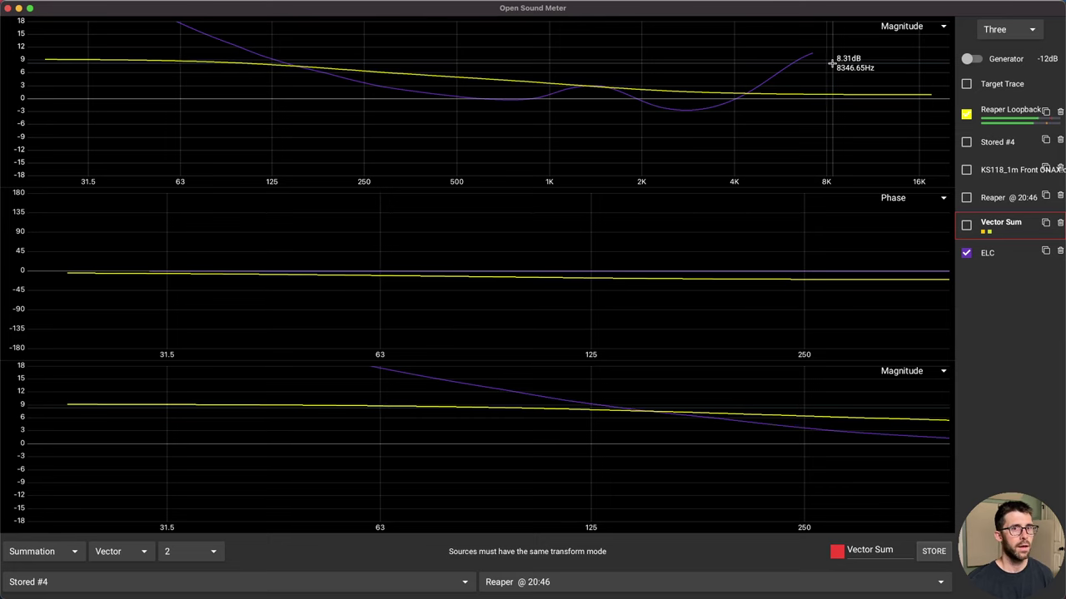
left_click(903, 26)
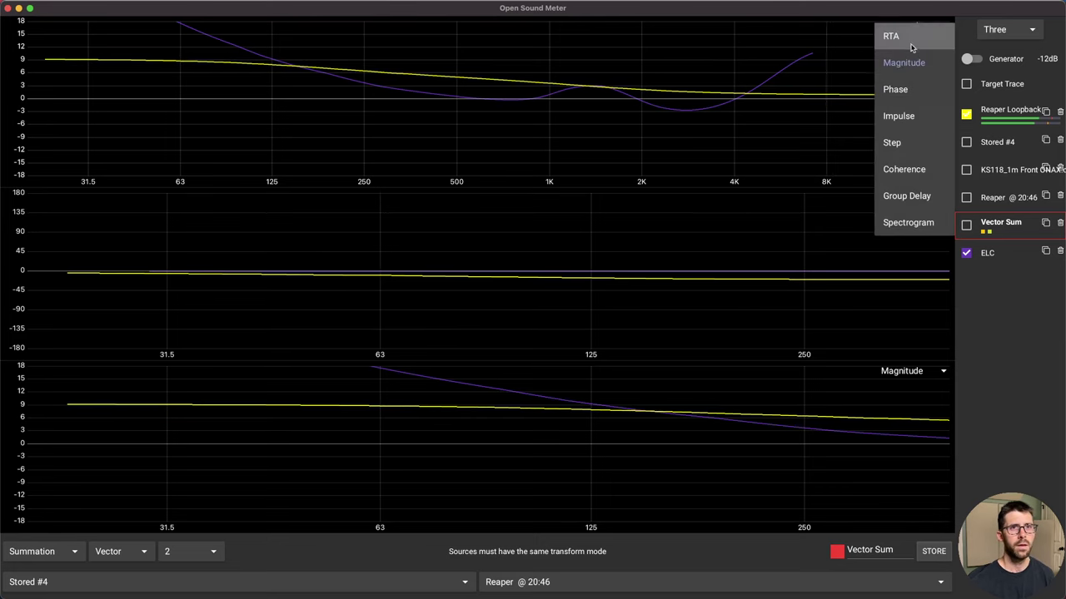
left_click(901, 116)
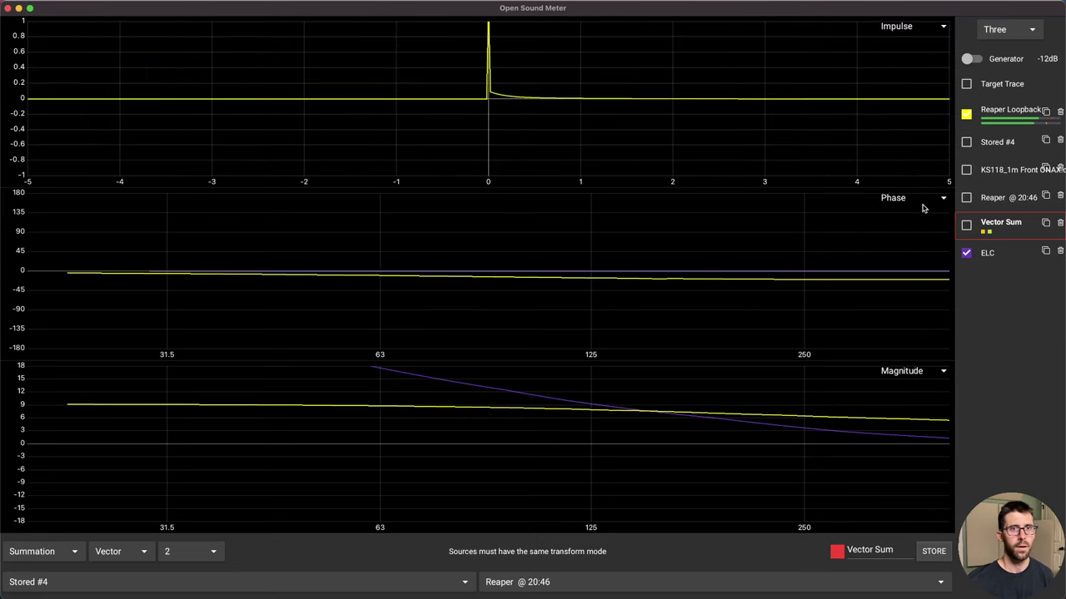
Step: Set the bottom Magnitude graph's upper frequency limit to 20,000 Hz
left_click(580, 457)
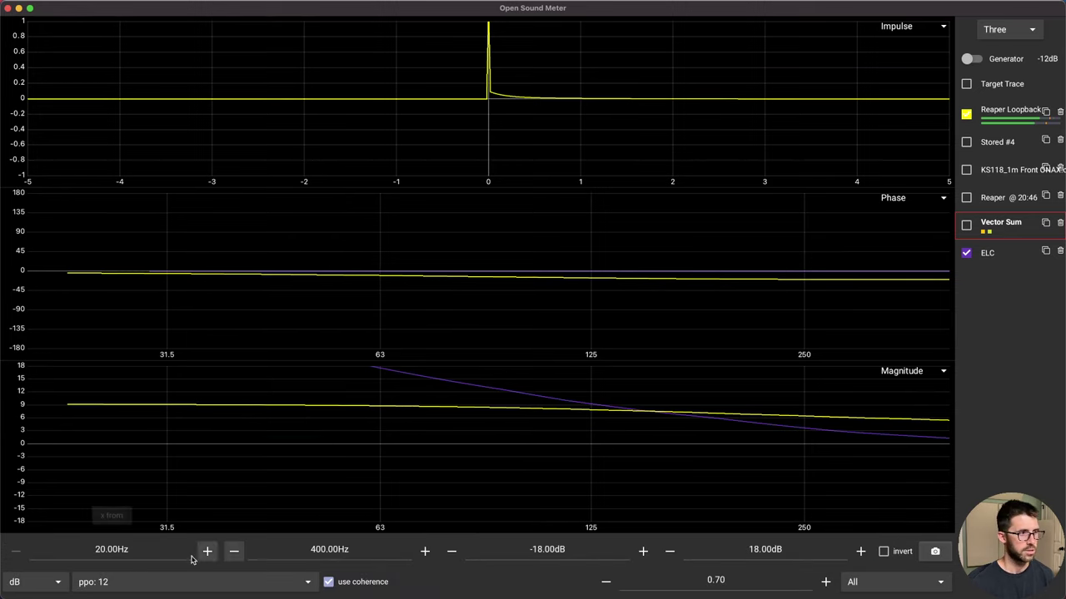
left_click(329, 551)
type("20,00")
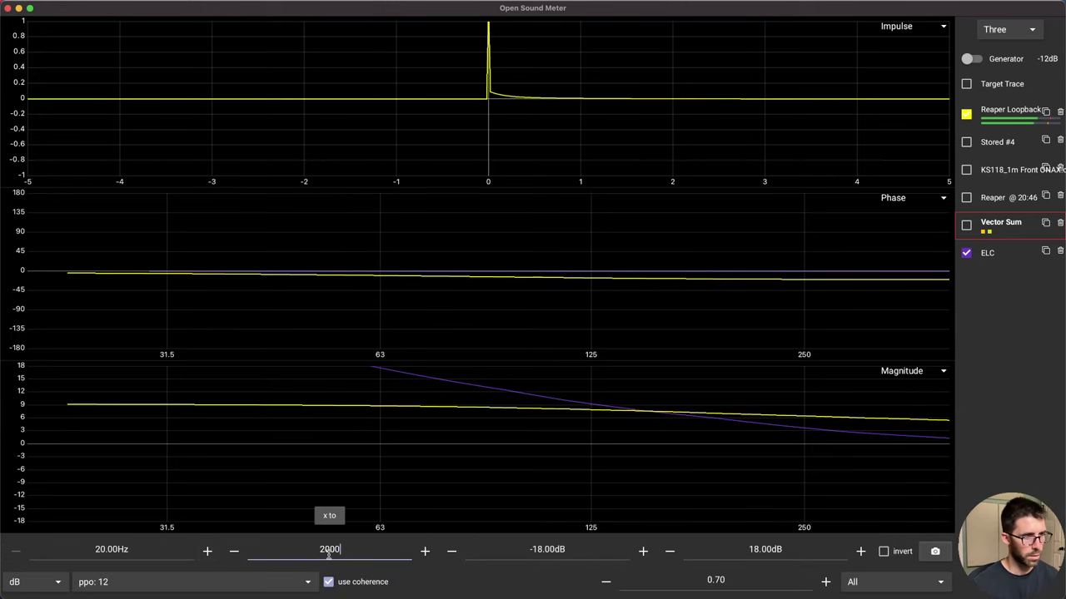
type("0")
key("Return")
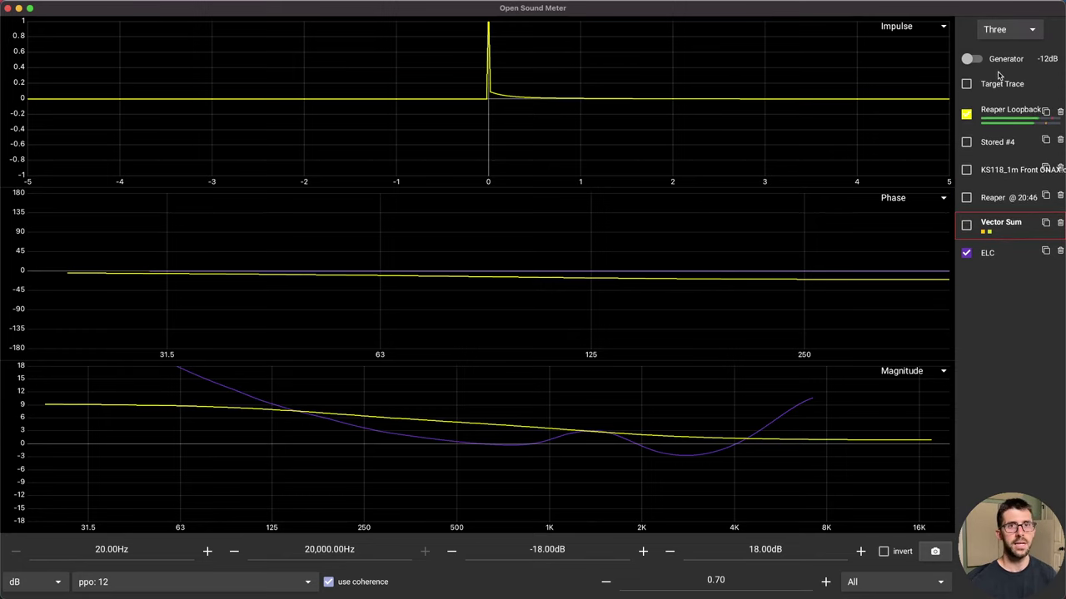
Step: Toggle the Target Trace band off and back on over the Magnitude graph
left_click(966, 84)
left_click(966, 84)
left_click(965, 84)
Step: Toggle Dark Mode off and back on, then bring up the wavelength calculator
left_click(136, 7)
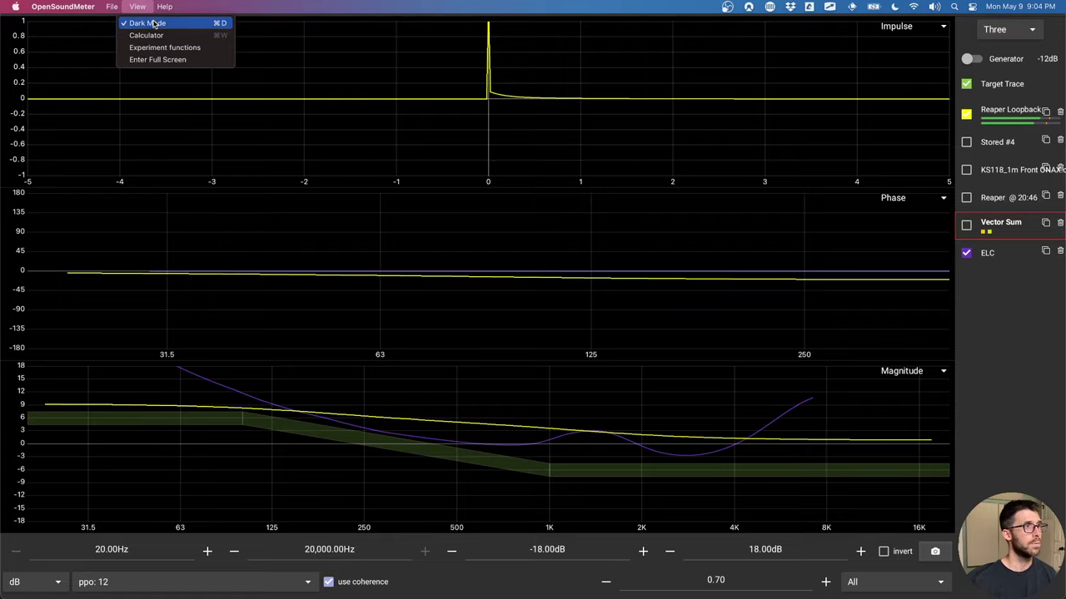
left_click(152, 20)
left_click(138, 7)
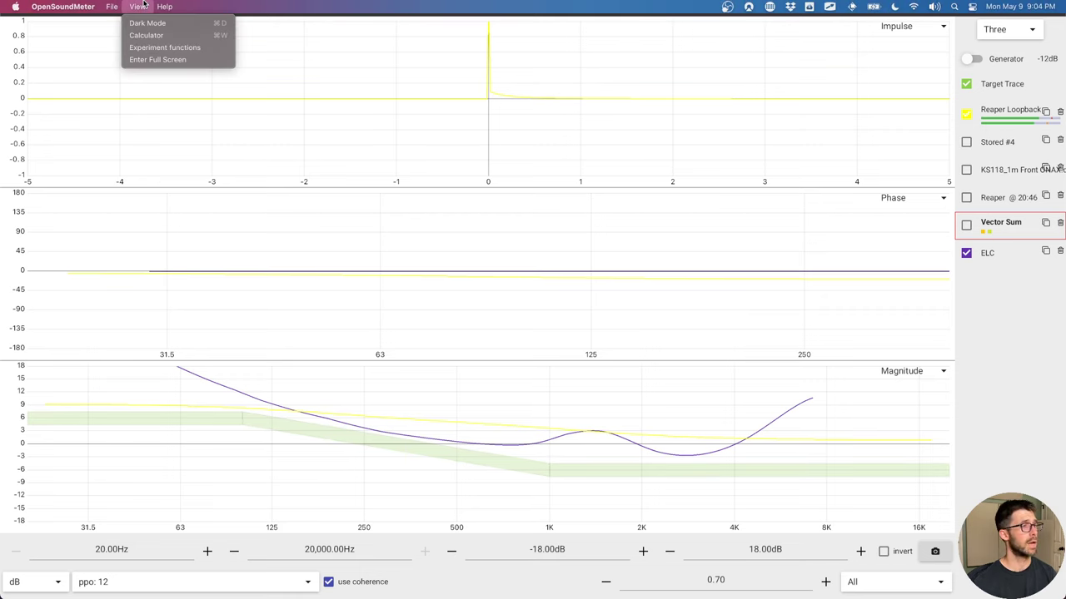
left_click(145, 24)
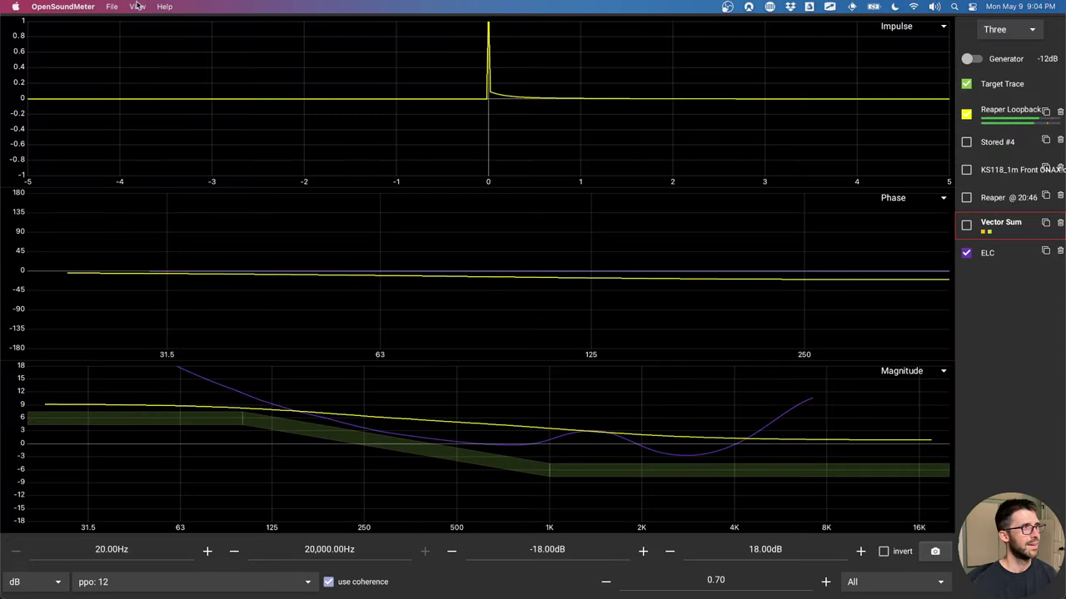
left_click(138, 7)
left_click(145, 35)
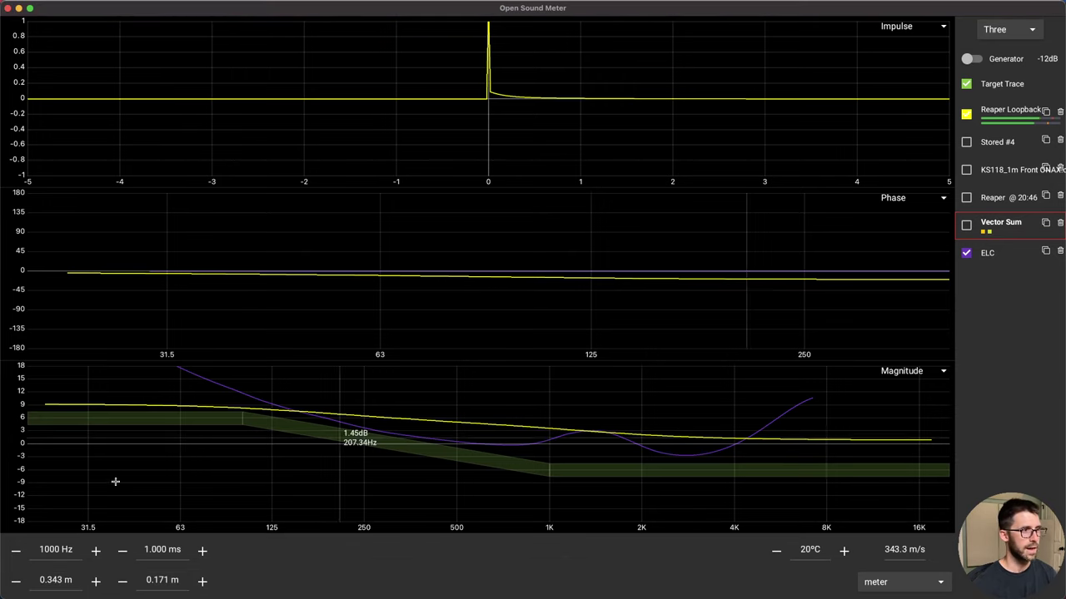
mouse_move(233, 15)
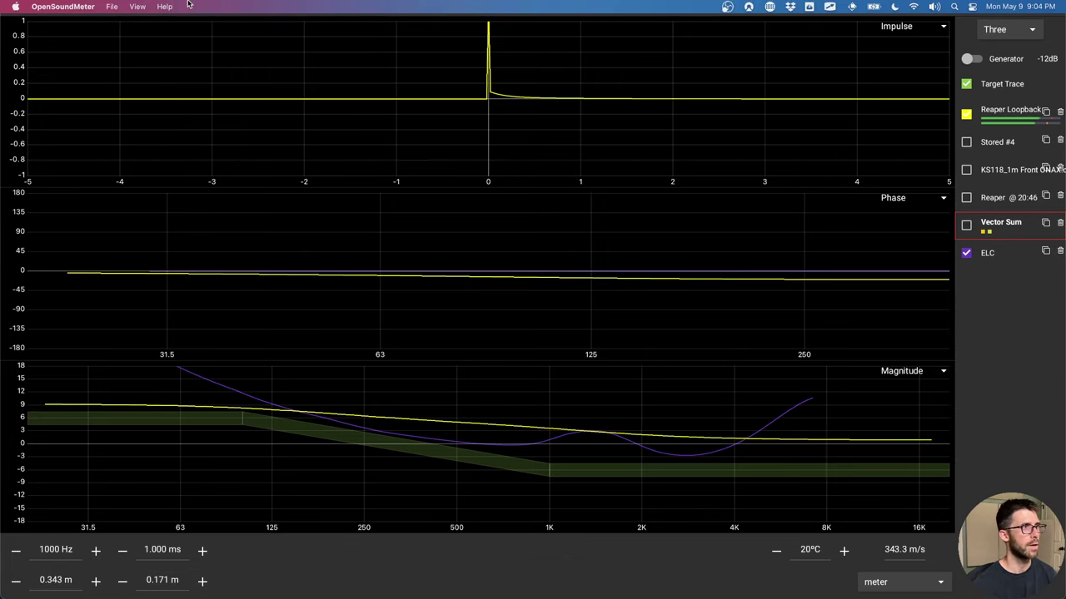
left_click(165, 6)
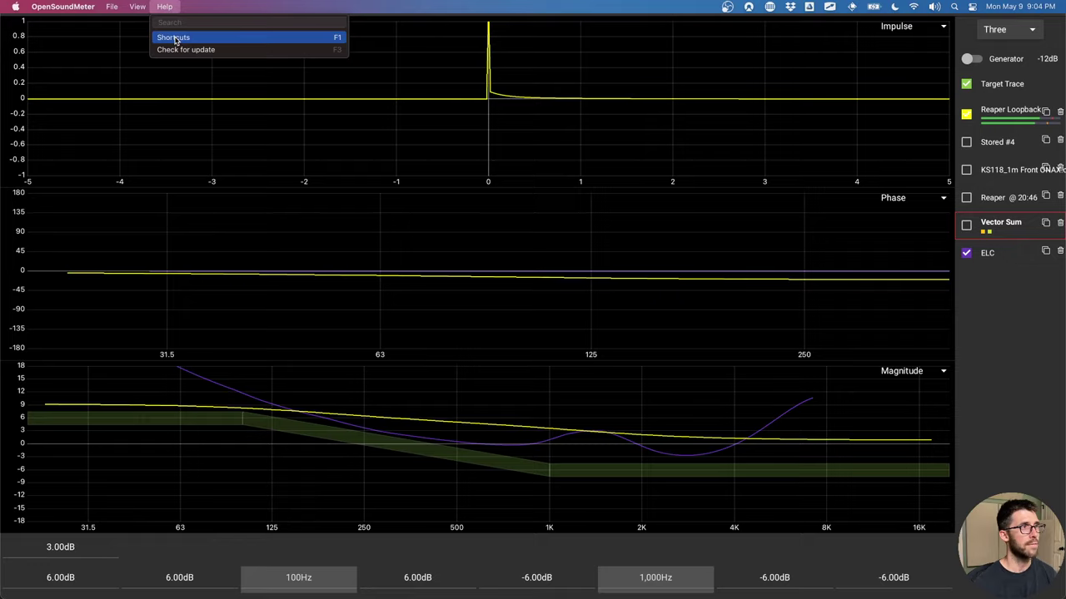
left_click(174, 37)
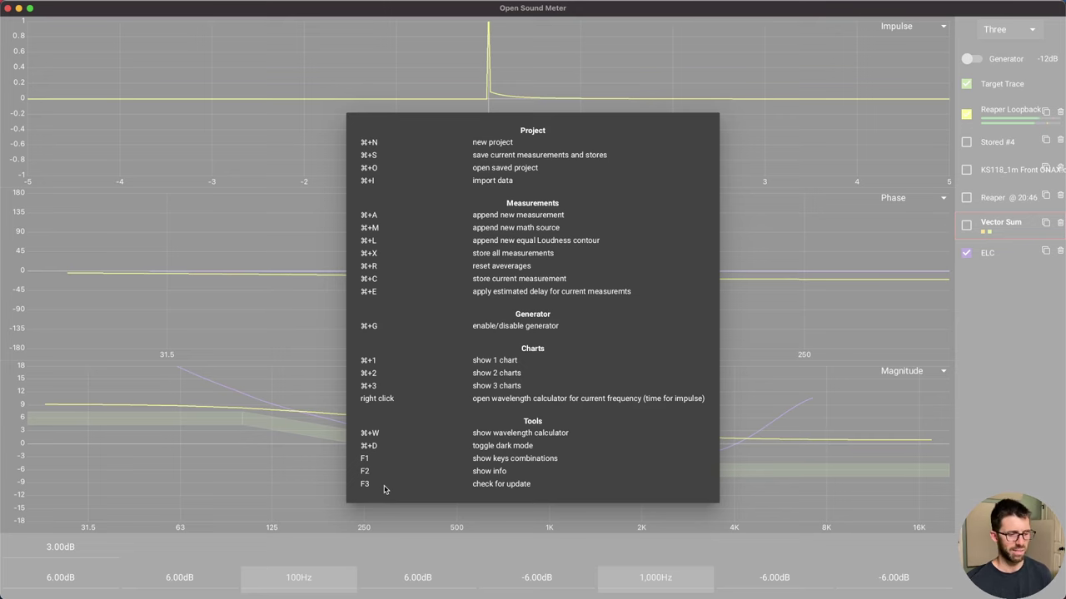
key("F1")
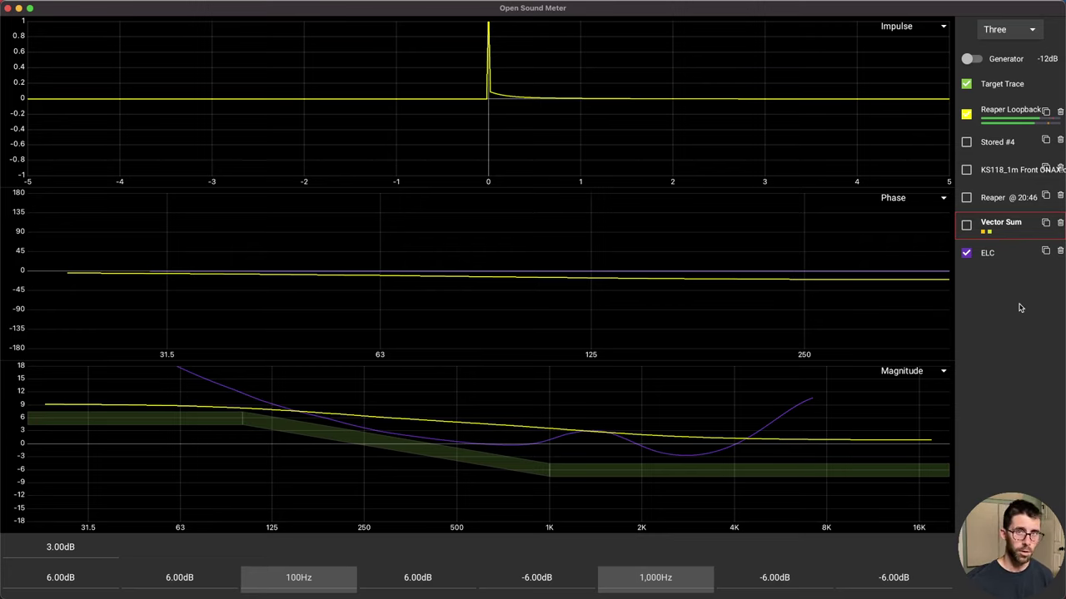
Step: Delete the Reaper Loopback source and add a new Measurement with Loopback Audio as input
left_click(1060, 111)
left_click(586, 336)
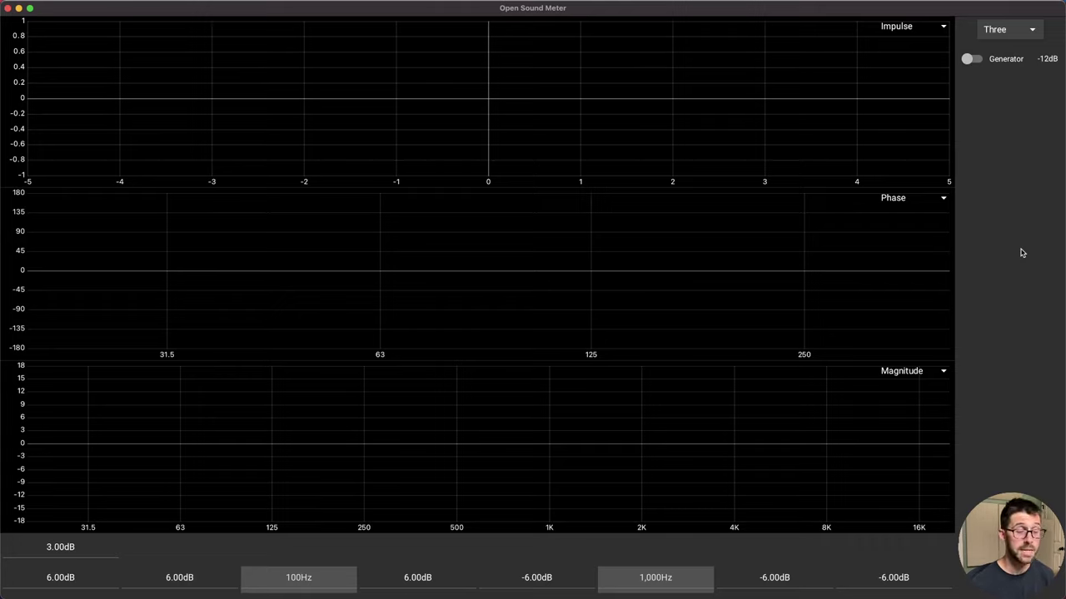
key("super+m")
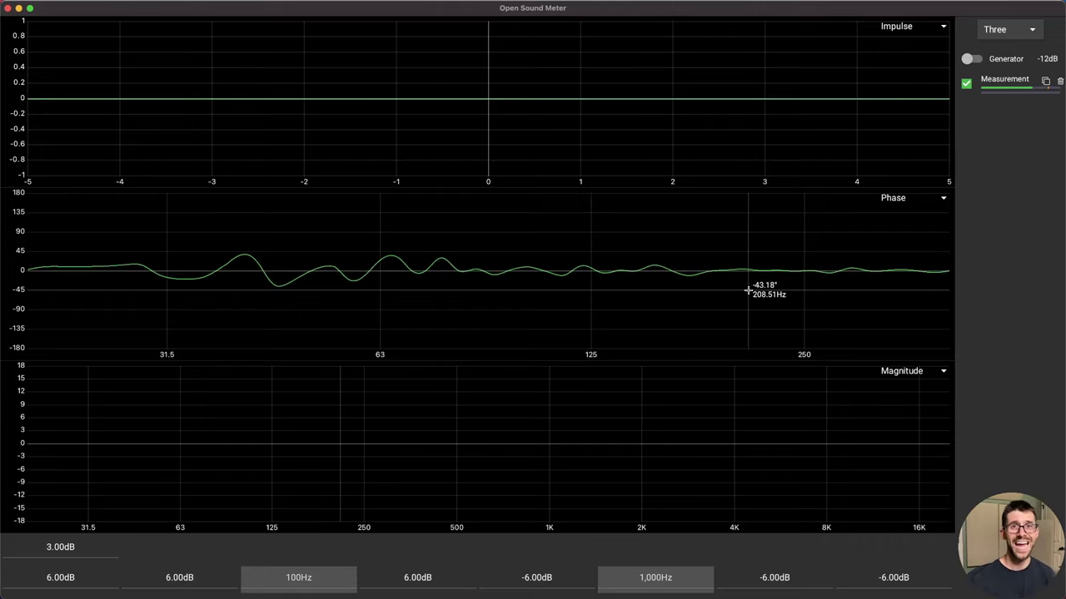
left_click(1014, 78)
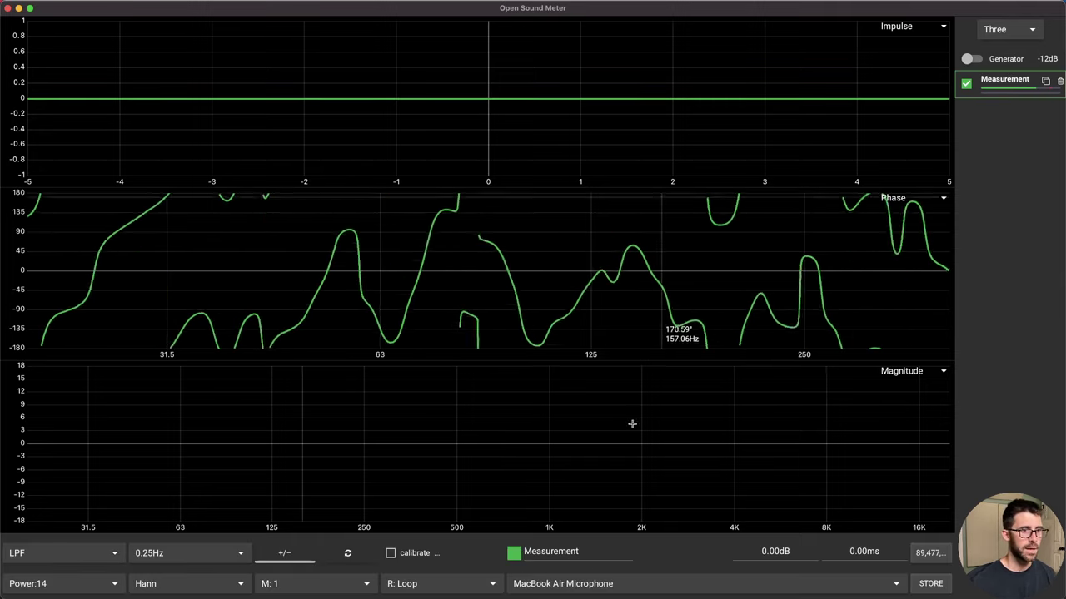
left_click(582, 586)
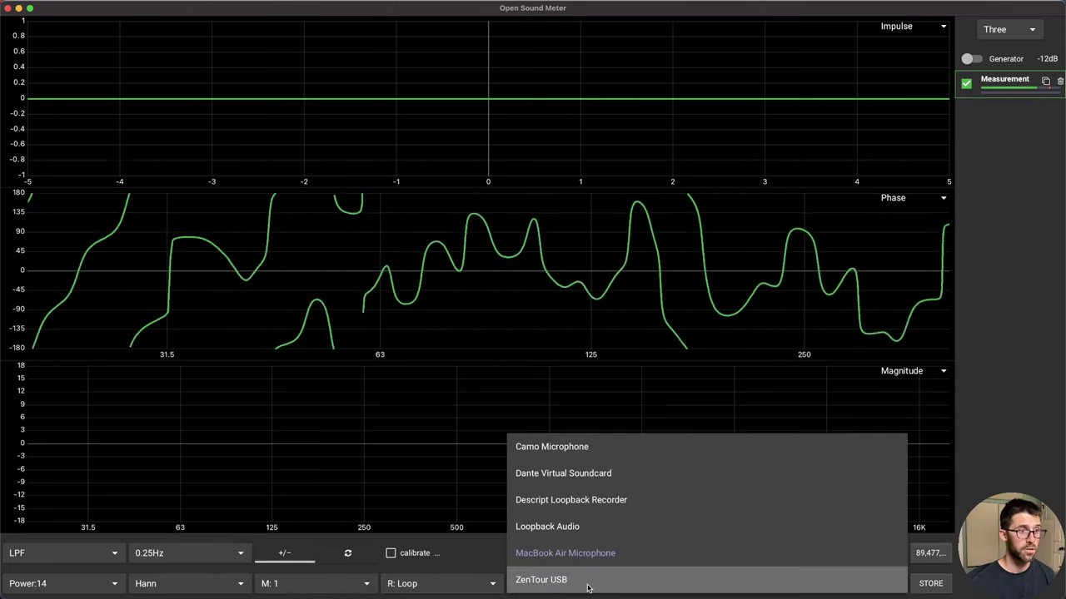
left_click(579, 527)
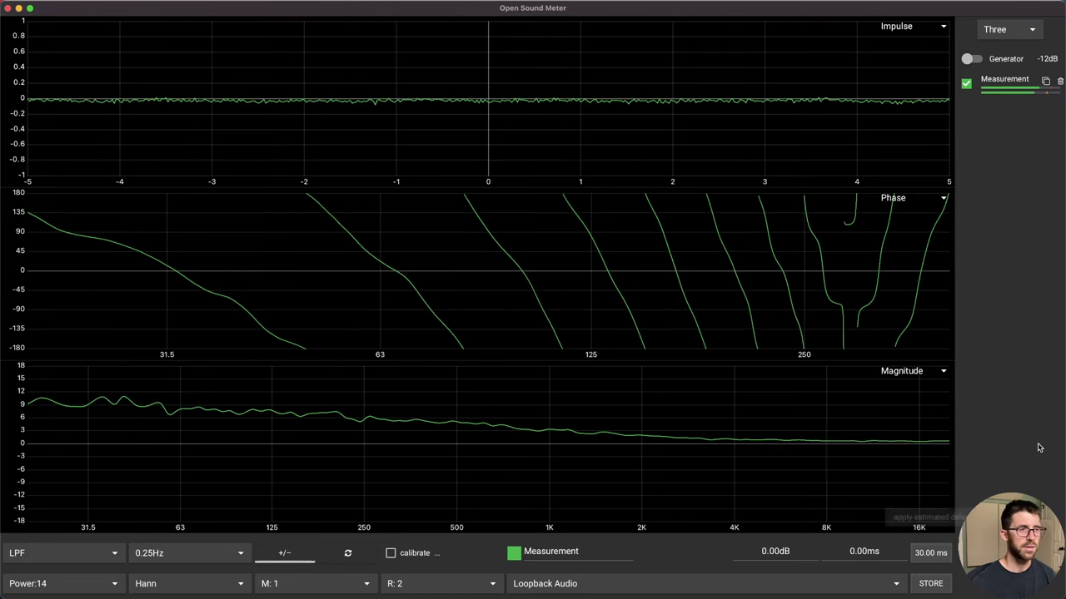
Step: Switch to REAPER to review the Measurement track's ReaEQ low shelf, then switch back
key("super+Tab")
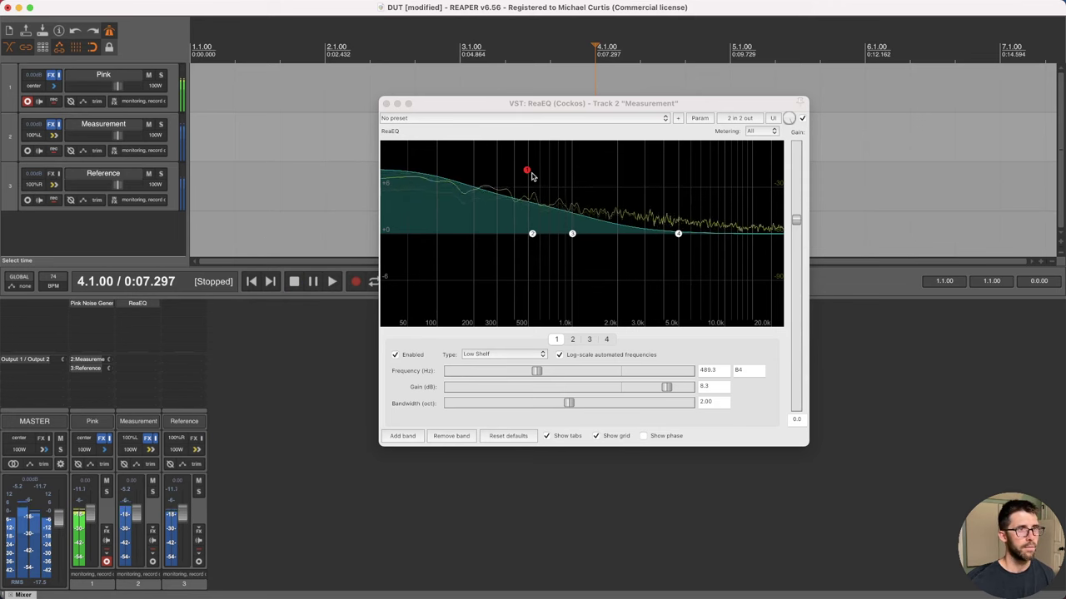
key("super+Tab")
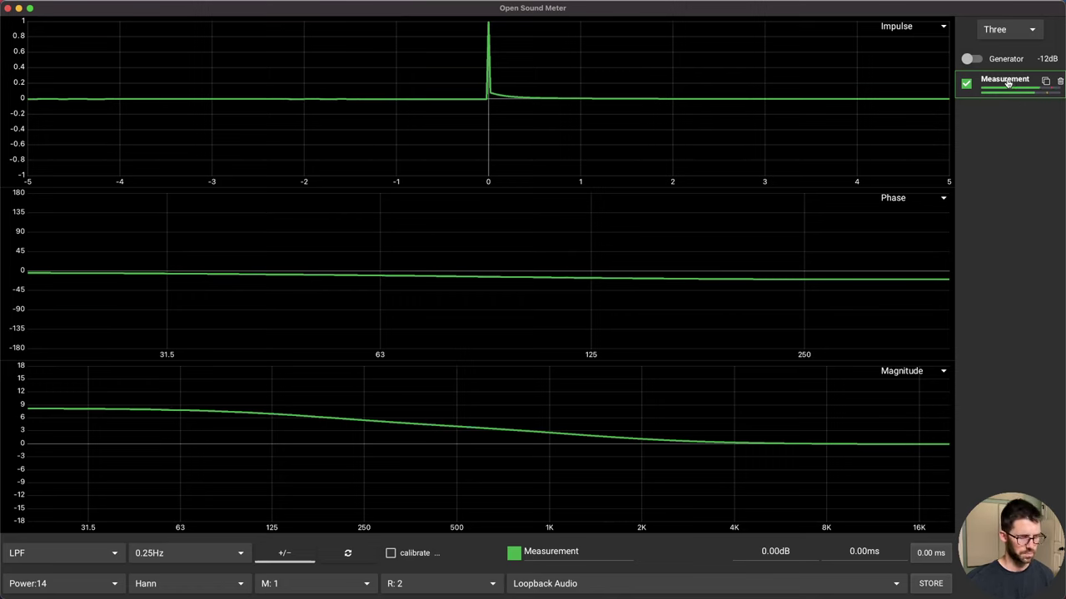
left_click(305, 583)
left_click(304, 535)
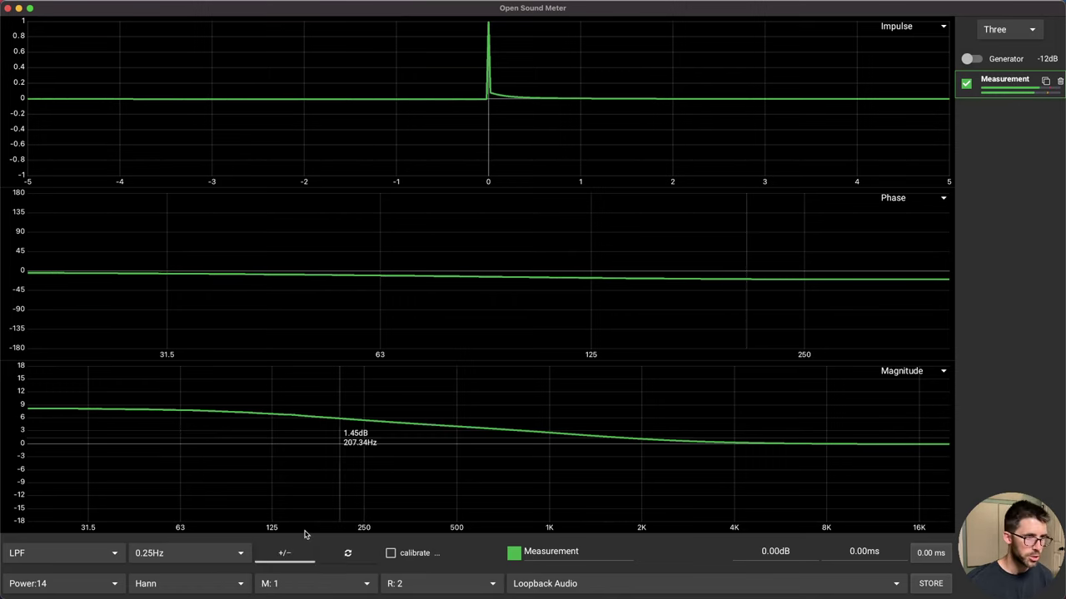